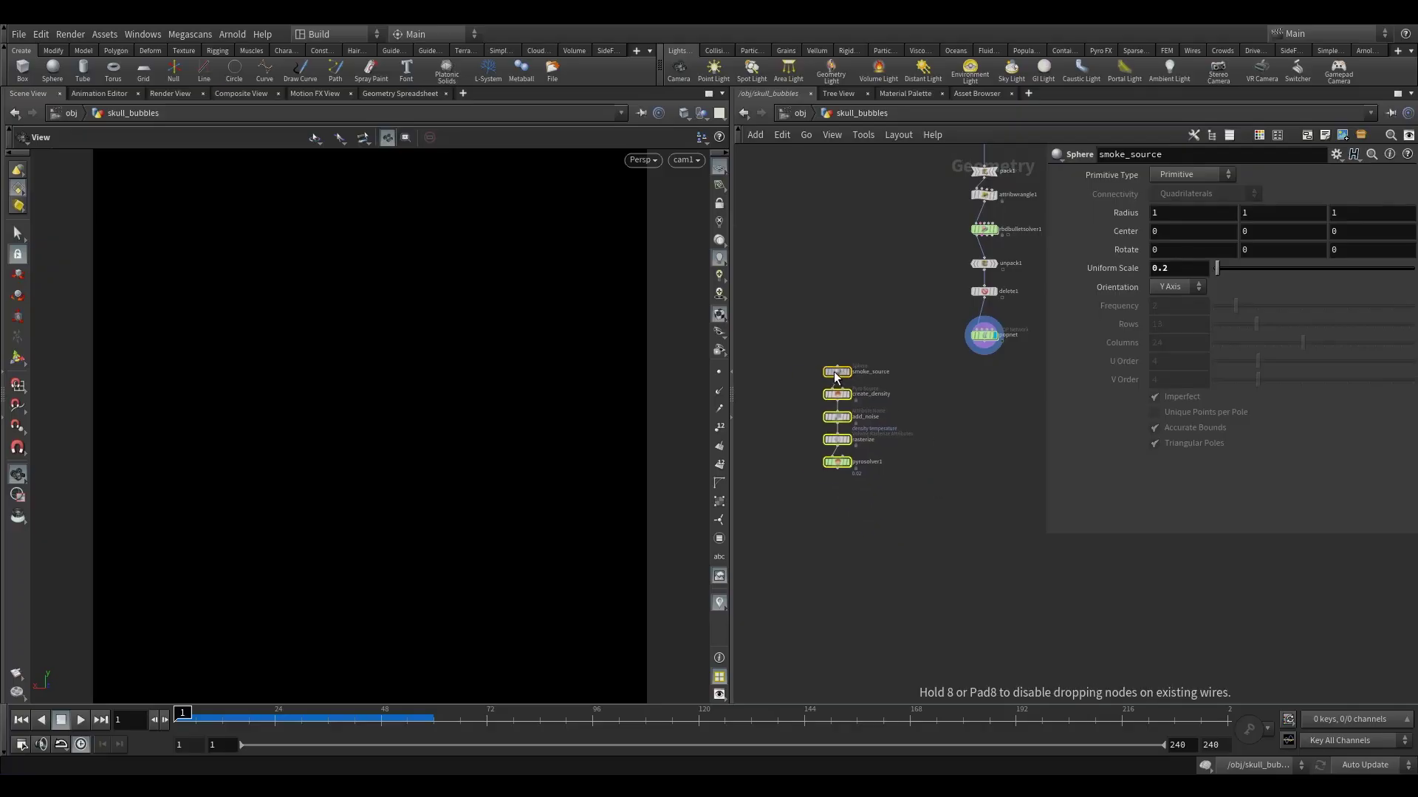
# - Delete the smoke_source sphere node above create_density
pyautogui.moveTo(841, 377); pyautogui.dragTo(853, 414, button='middle')
pyautogui.moveTo(877, 534); pyautogui.dragTo(815, 414)
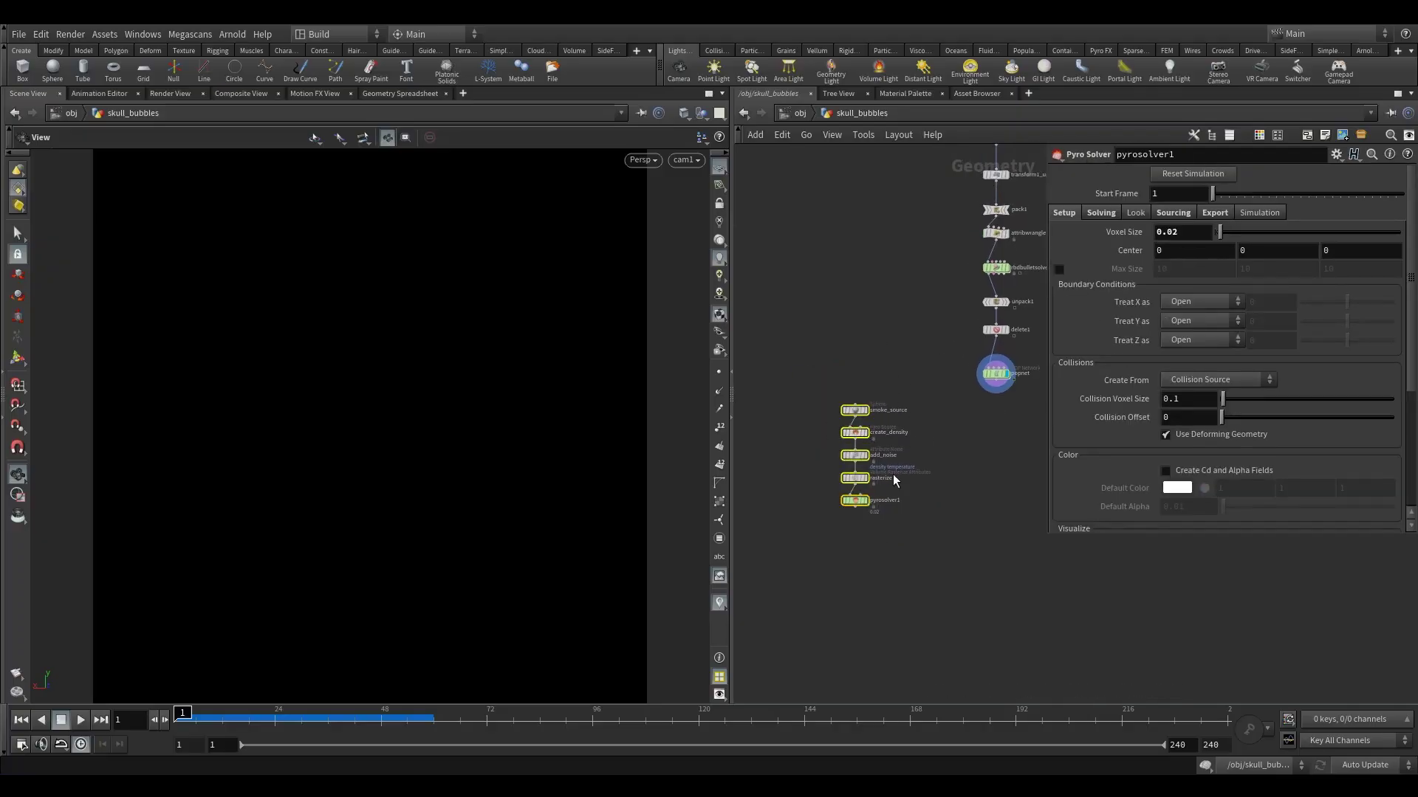
pyautogui.scroll(2, 937, 458)
pyautogui.click(818, 393)
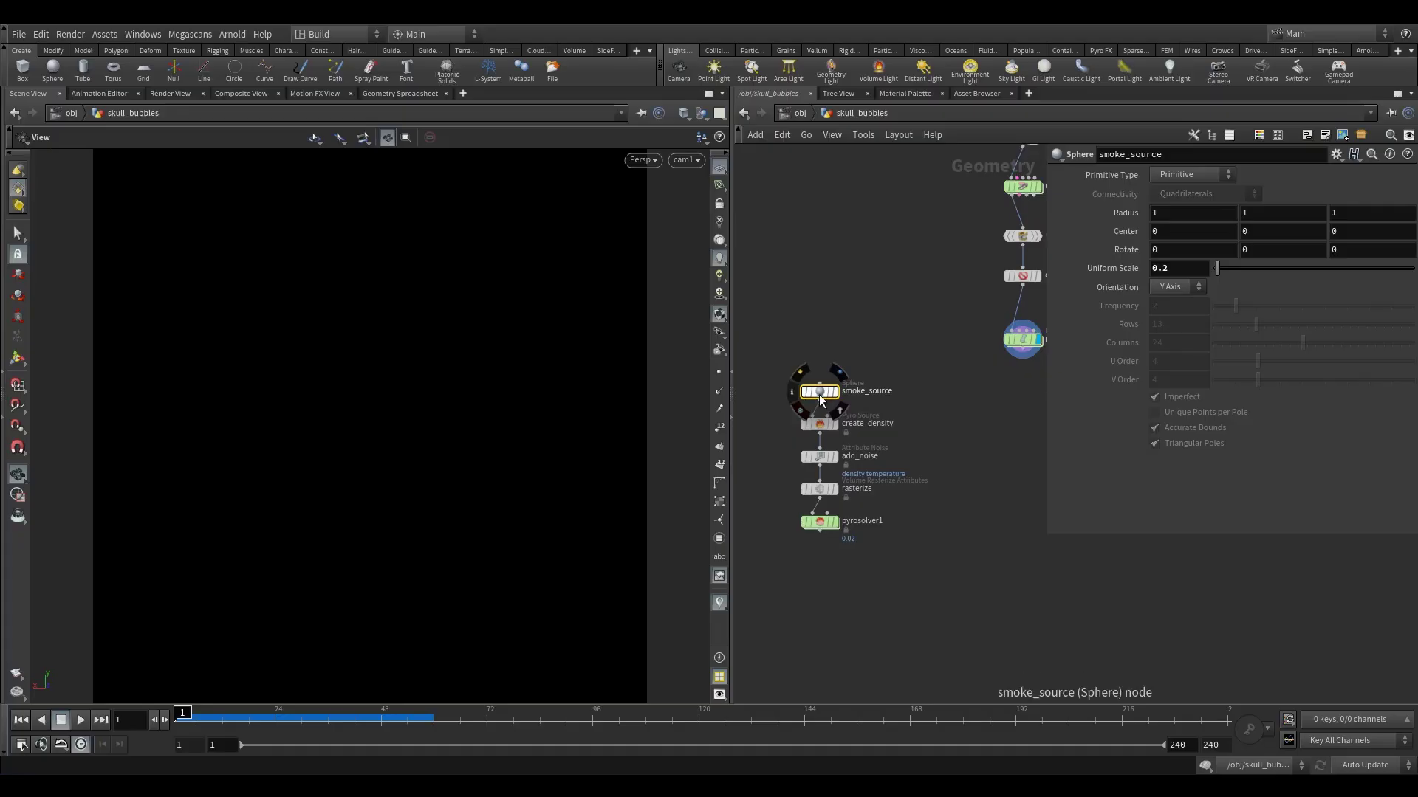
pyautogui.press('Delete')
# - Connect the output of unpack1 to the first input of create_density and display create_density in the viewport
pyautogui.moveTo(814, 385); pyautogui.dragTo(816, 480, button='middle')
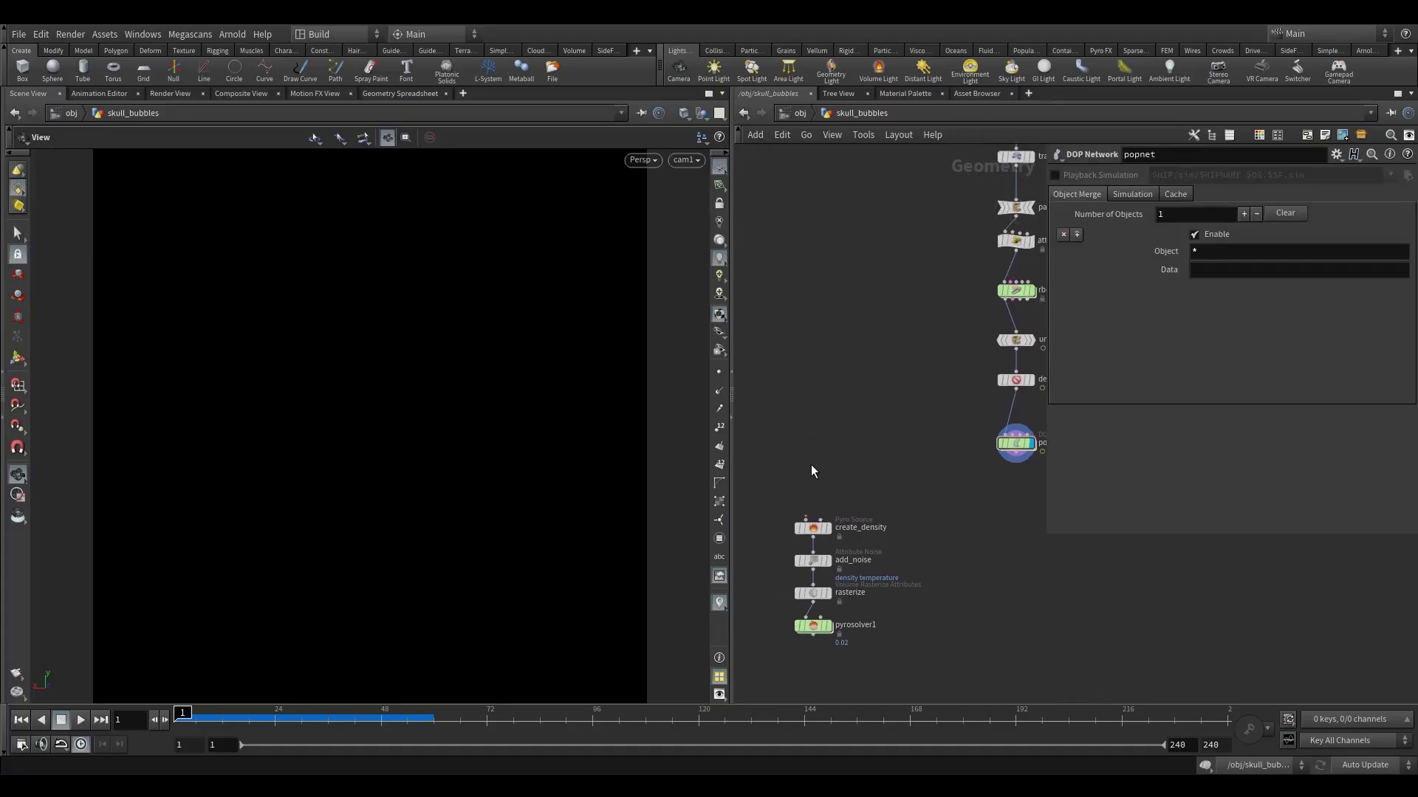
pyautogui.scroll(-3, 815, 479)
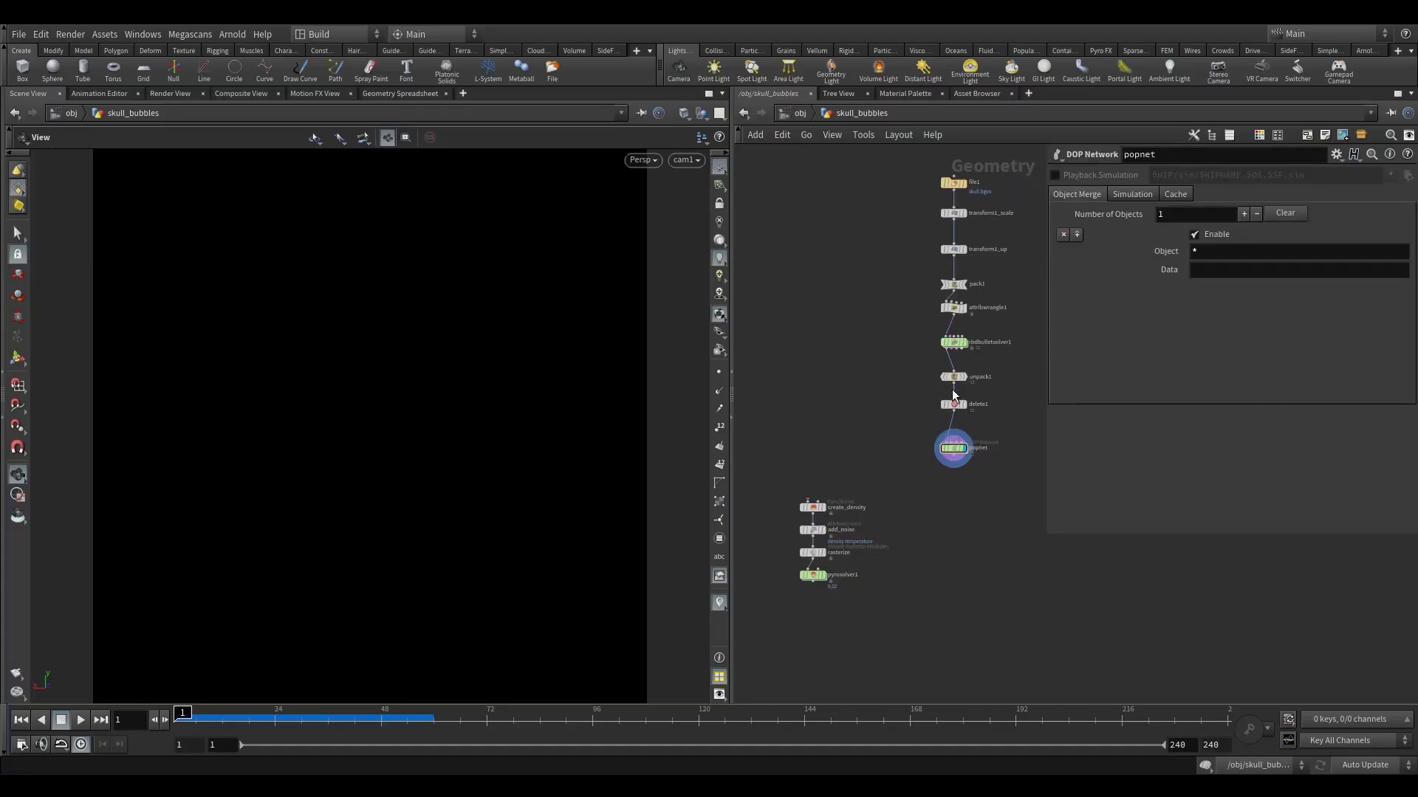
pyautogui.moveTo(952, 396); pyautogui.dragTo(786, 484)
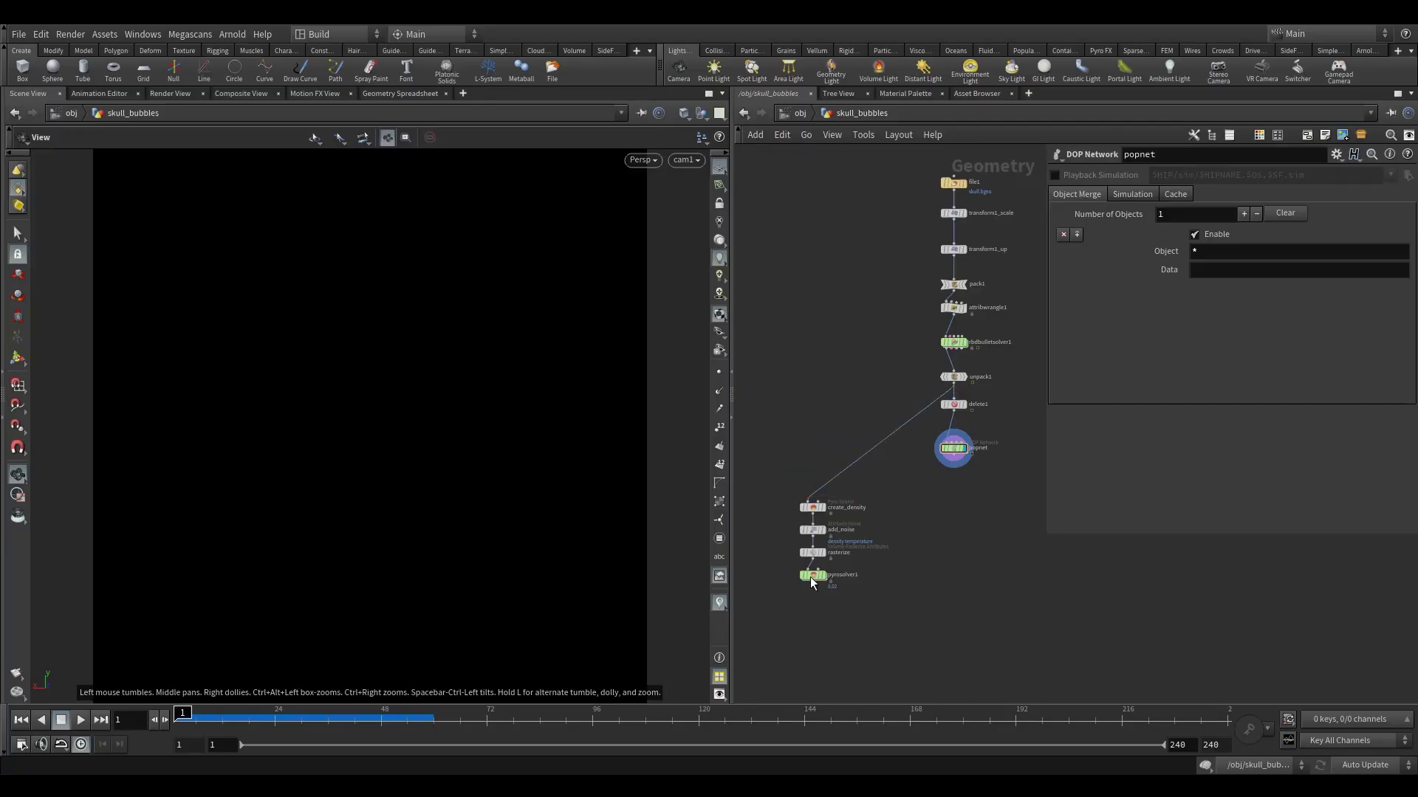
pyautogui.click(812, 508)
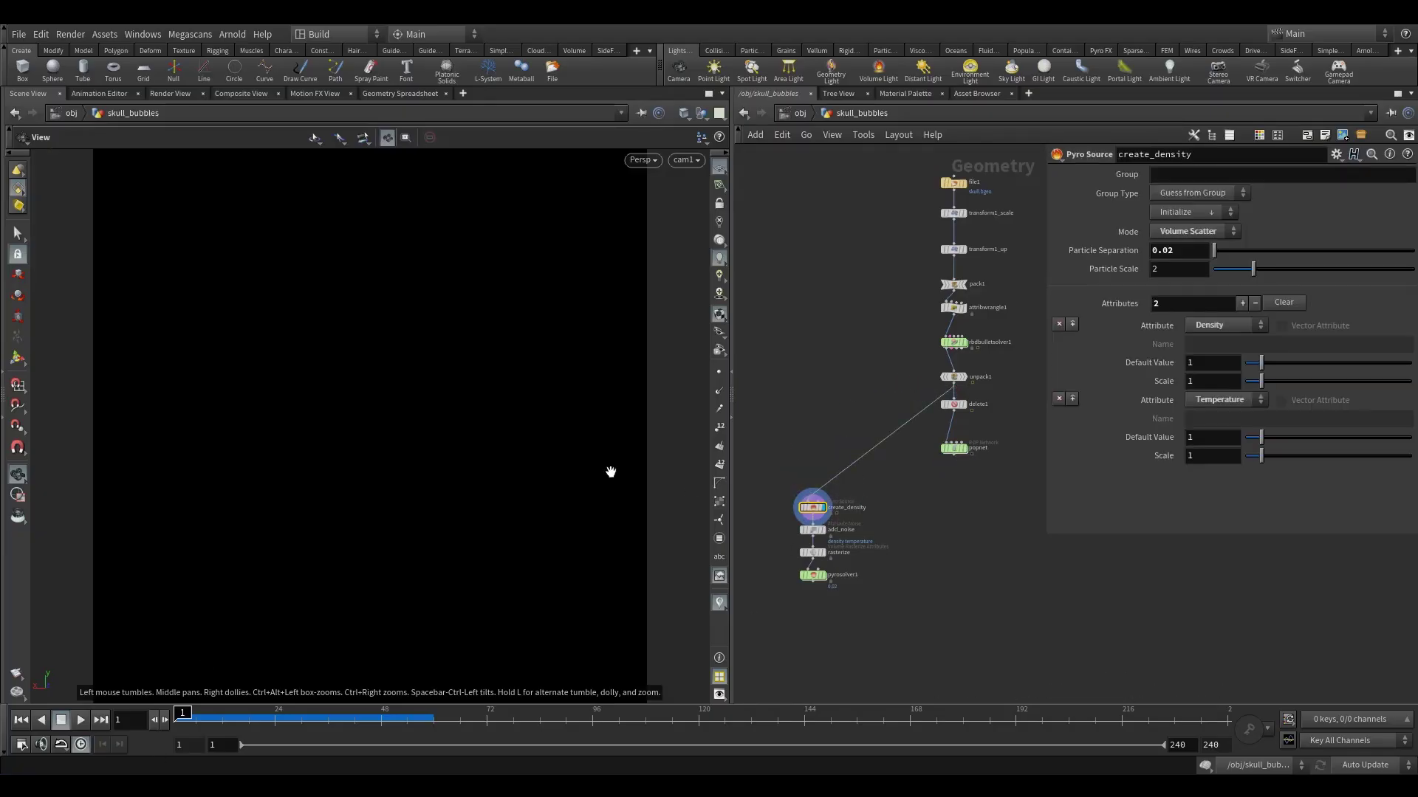
pyautogui.moveTo(373, 384); pyautogui.dragTo(370, 383)
pyautogui.moveTo(446, 405); pyautogui.dragTo(561, 457)
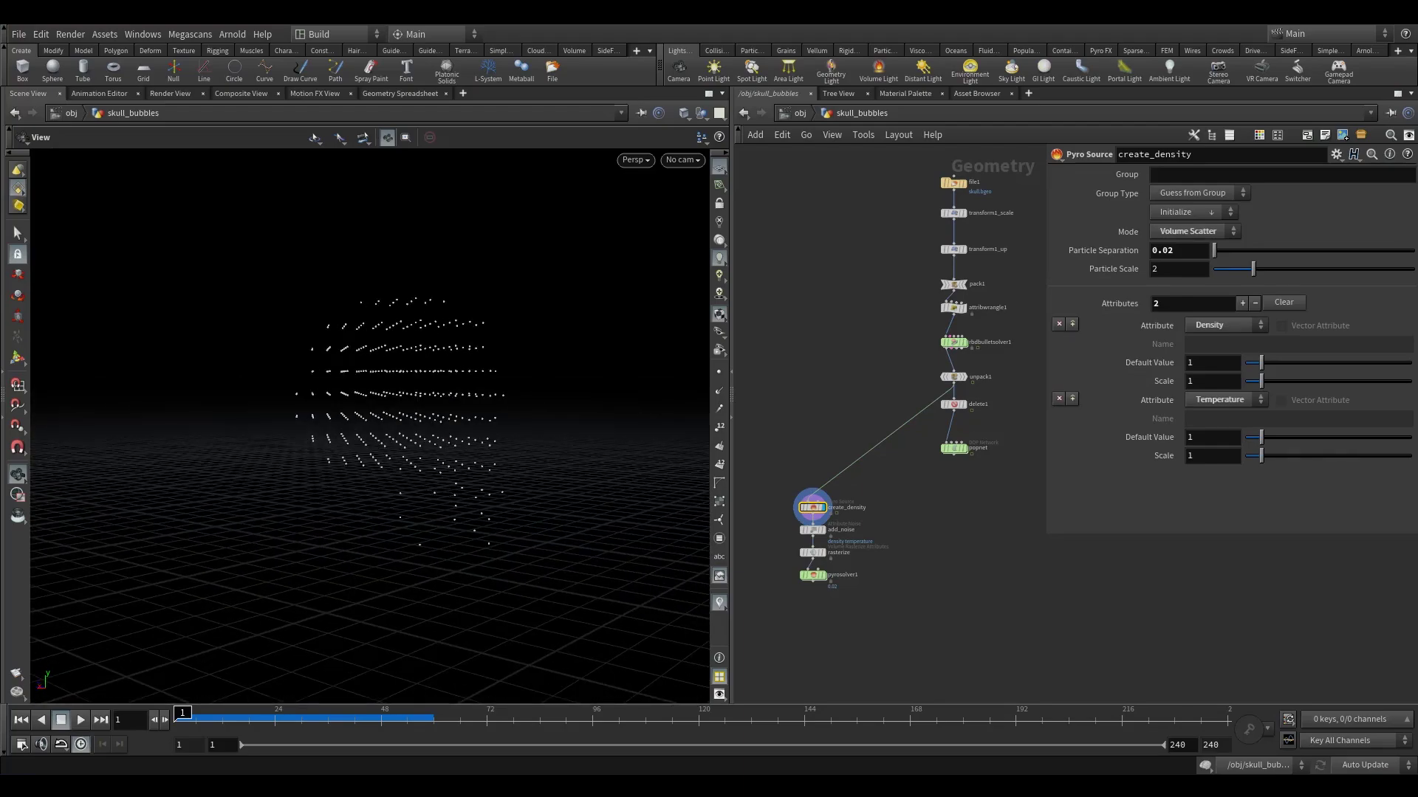
# - Add an Attribute Delete node and insert it on the wire between unpack1 and create_density
pyautogui.scroll(4, 807, 480)
pyautogui.moveTo(866, 426); pyautogui.dragTo(782, 453, button='middle')
pyautogui.moveTo(818, 409); pyautogui.dragTo(846, 390, button='middle')
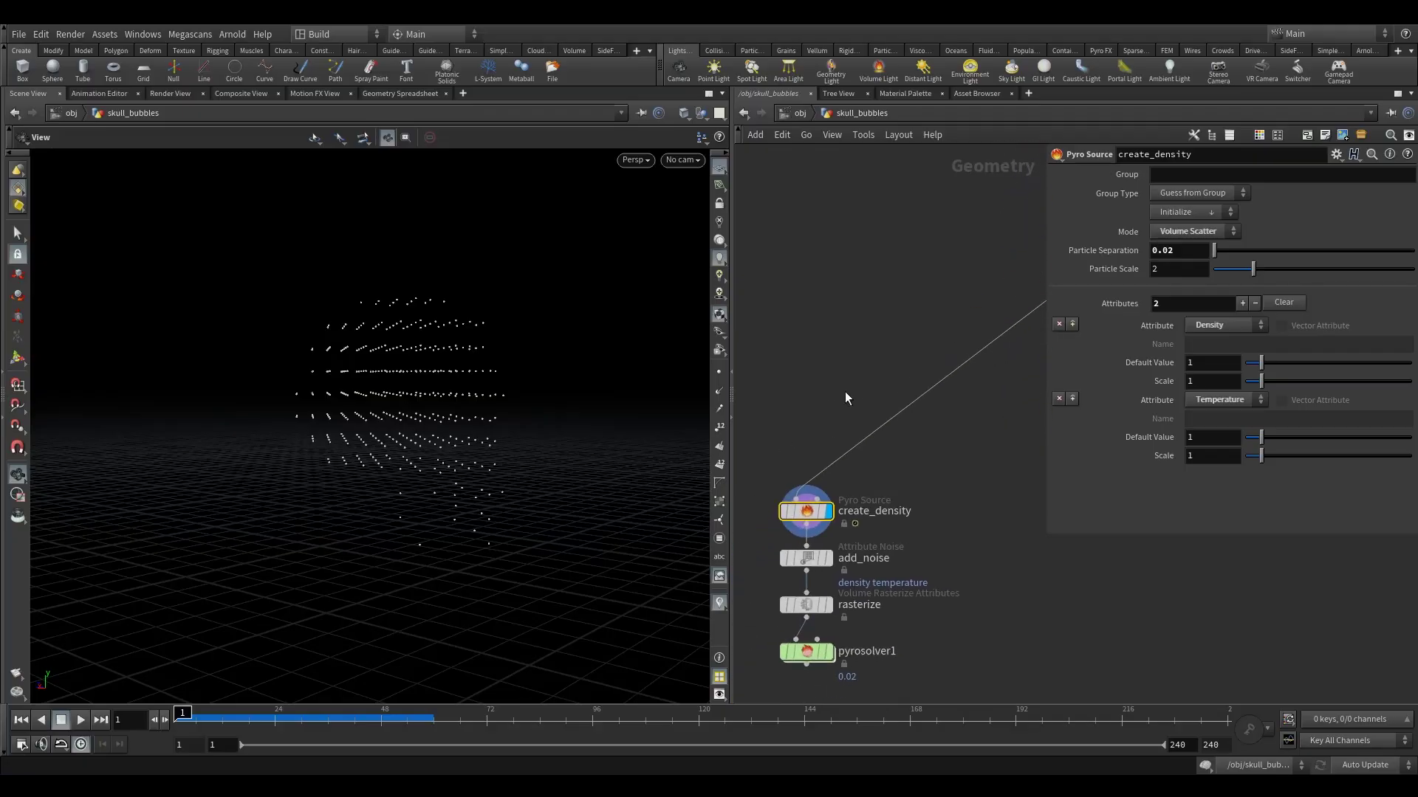
pyautogui.press('Tab')
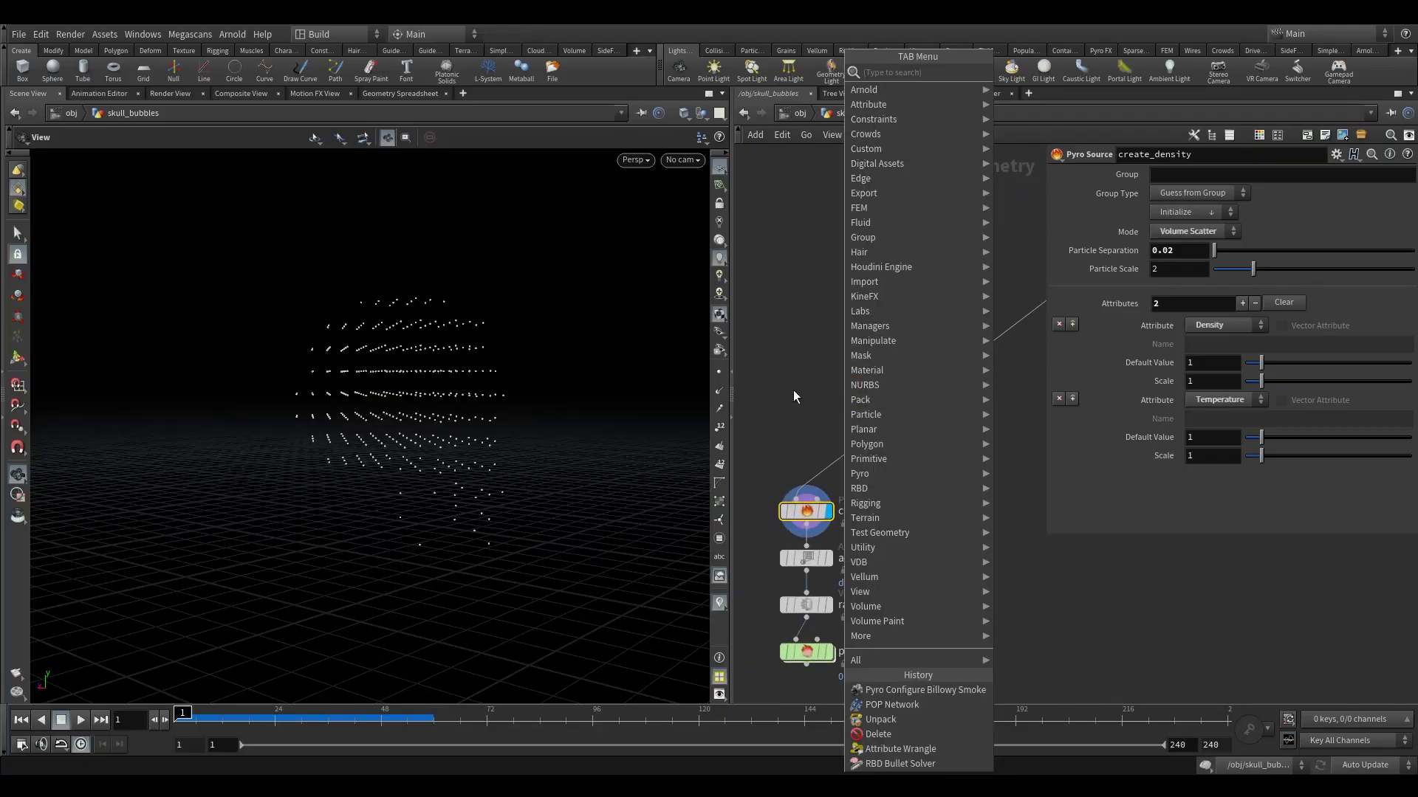
pyautogui.press('Escape')
pyautogui.press('Tab')
pyautogui.write('ad')
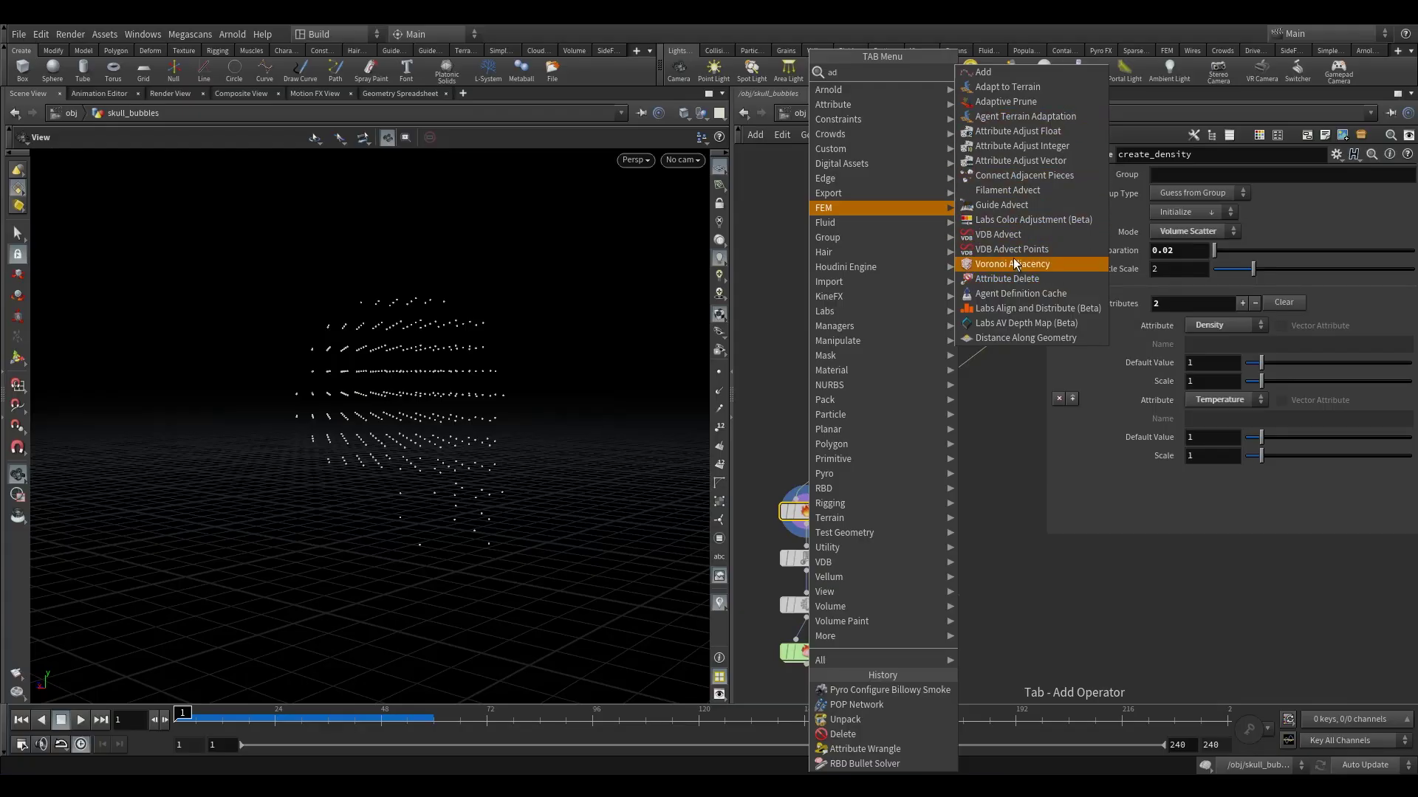
pyautogui.click(1004, 279)
pyautogui.click(886, 415)
pyautogui.moveTo(894, 418); pyautogui.dragTo(814, 420)
# - Set attribdelete1's point, vertex, primitive and detail attributes to * and display the node
pyautogui.click(1180, 211)
pyautogui.write('*')
pyautogui.click(1194, 224)
pyautogui.write('*')
pyautogui.click(1184, 245)
pyautogui.write('*')
pyautogui.click(1181, 262)
pyautogui.write('*')
pyautogui.click(955, 287)
pyautogui.click(834, 421)
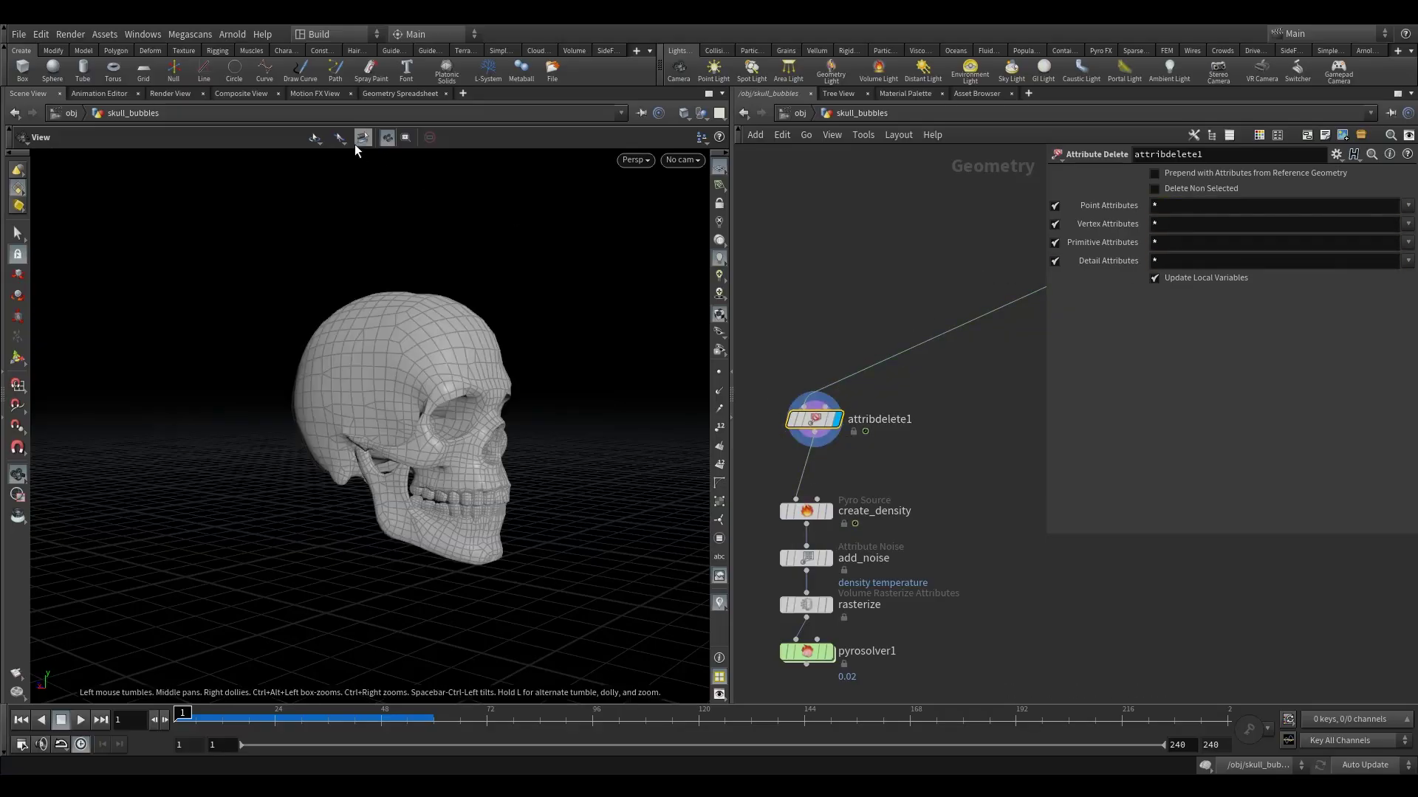
# - Check the remaining attributes of attribdelete1 in the geometry spreadsheet, then return to the scene view
pyautogui.click(383, 93)
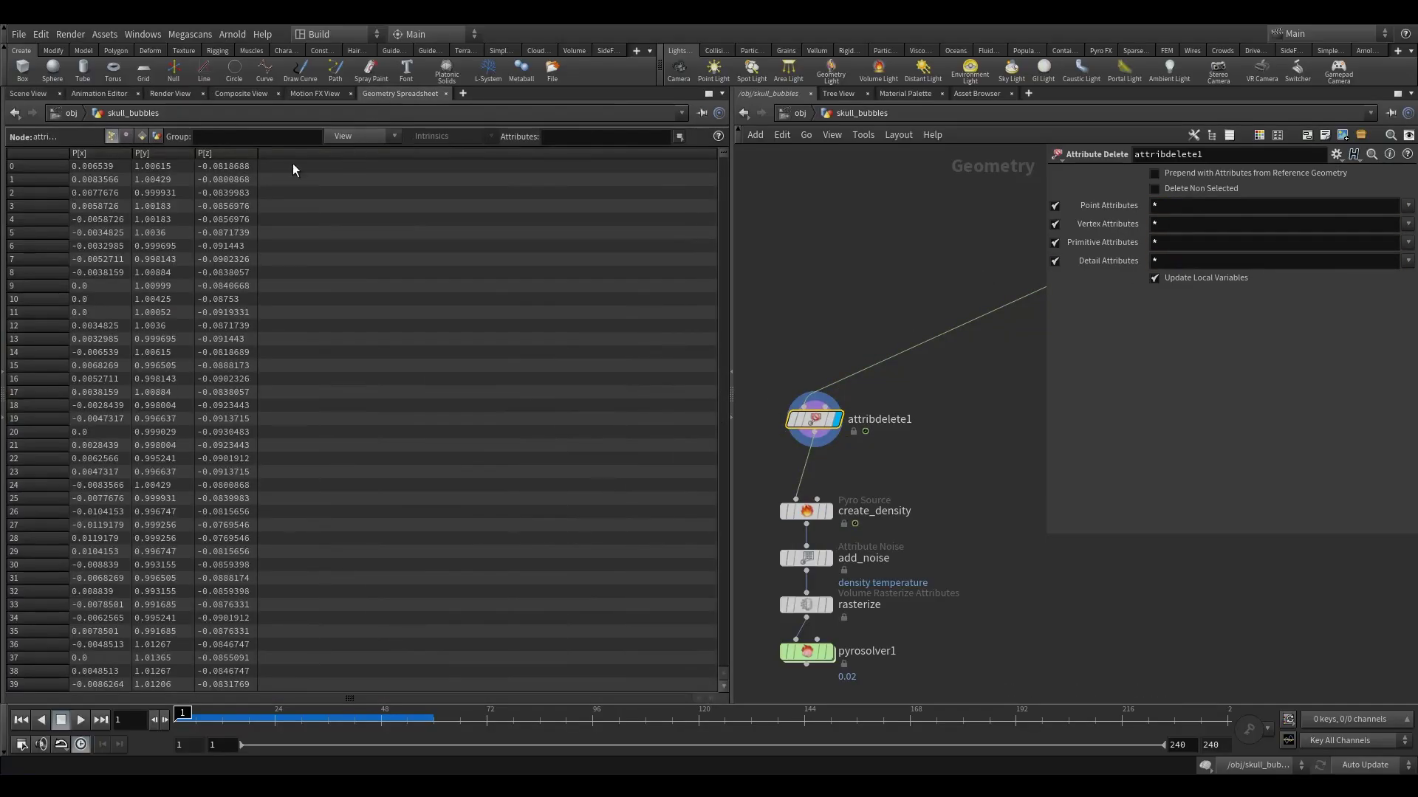
pyautogui.click(141, 136)
pyautogui.click(156, 136)
pyautogui.click(111, 136)
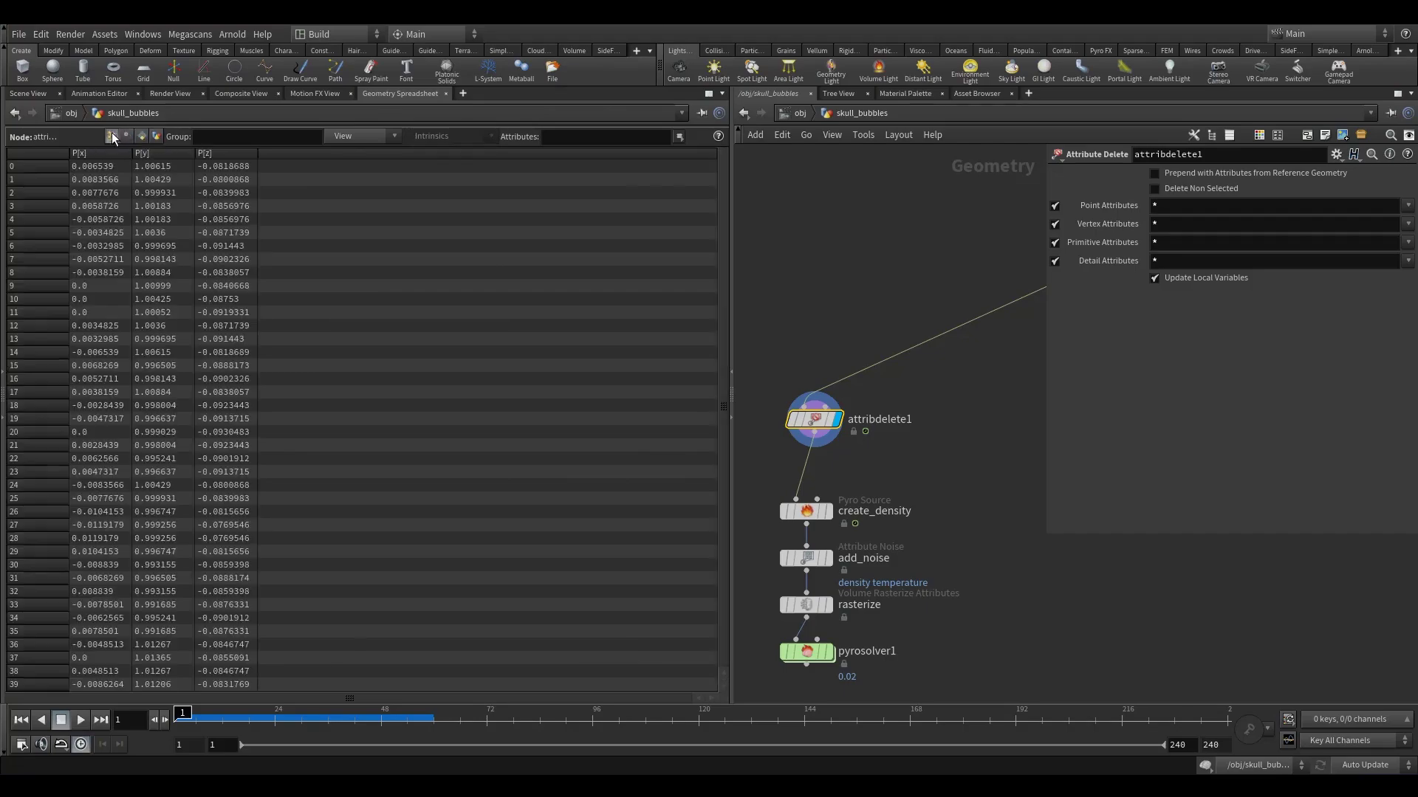
pyautogui.click(42, 96)
# - Display create_density, change its mode to Surface Scatter and set the particle separation to 0.01
pyautogui.click(827, 511)
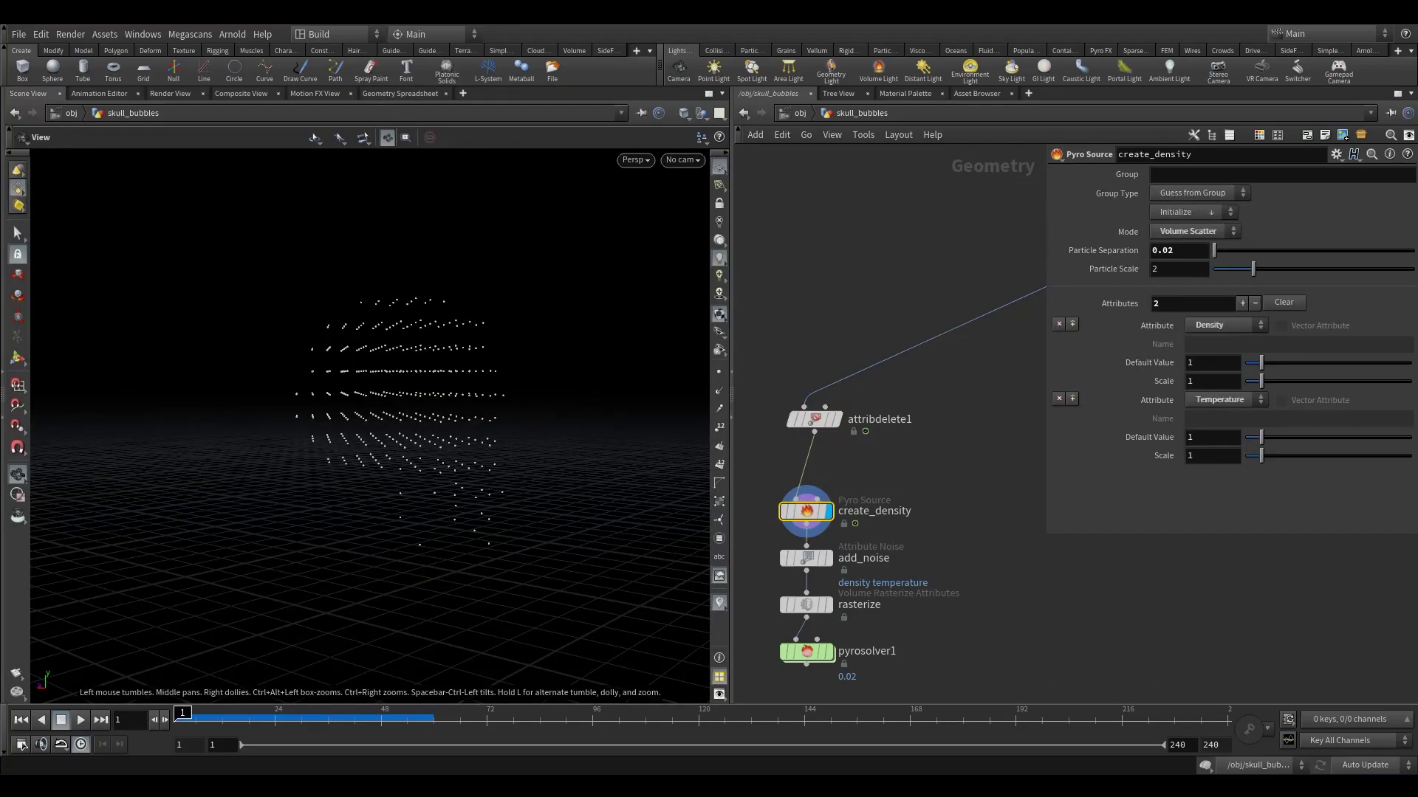
pyautogui.moveTo(422, 373); pyautogui.dragTo(377, 373)
pyautogui.click(1189, 233)
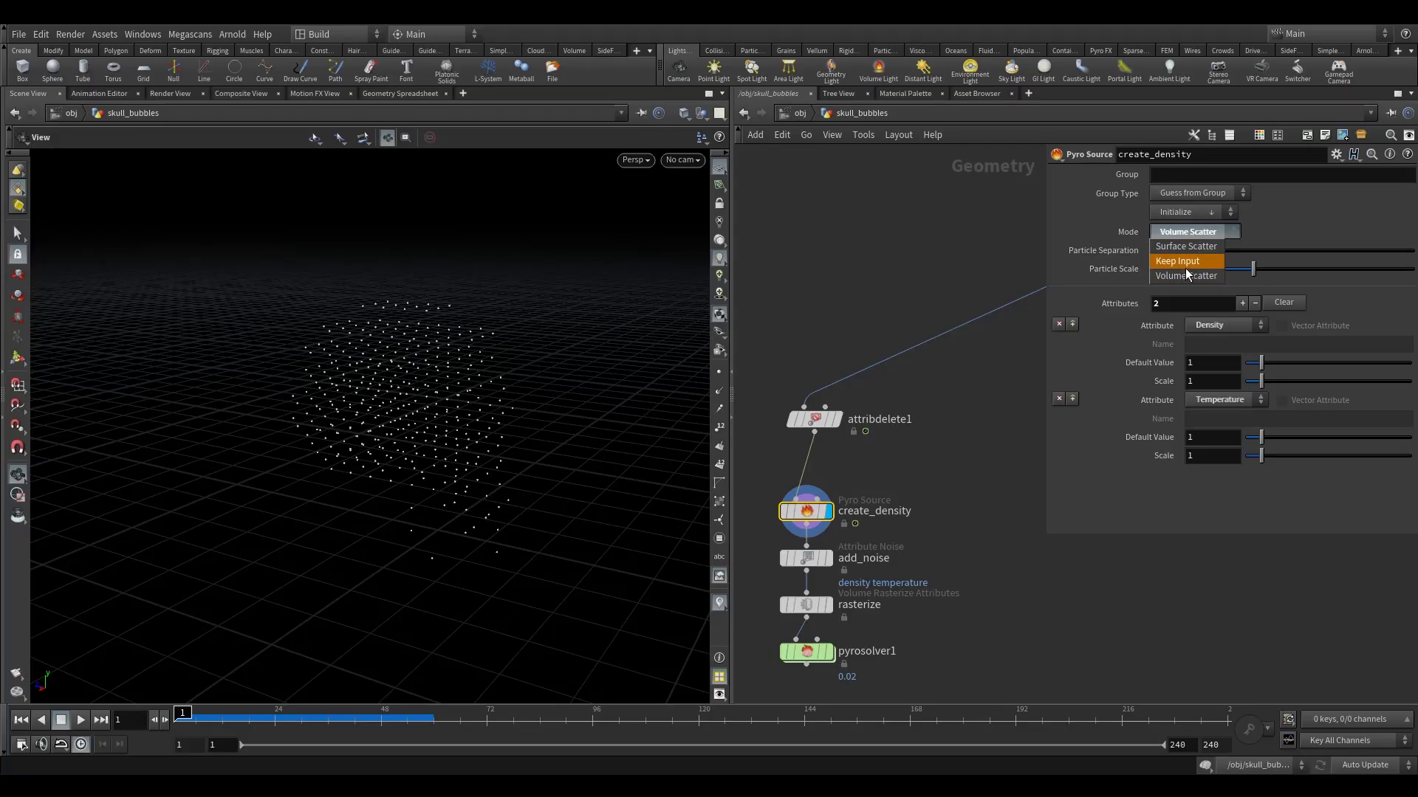
pyautogui.click(1185, 247)
pyautogui.moveTo(243, 433); pyautogui.dragTo(458, 428)
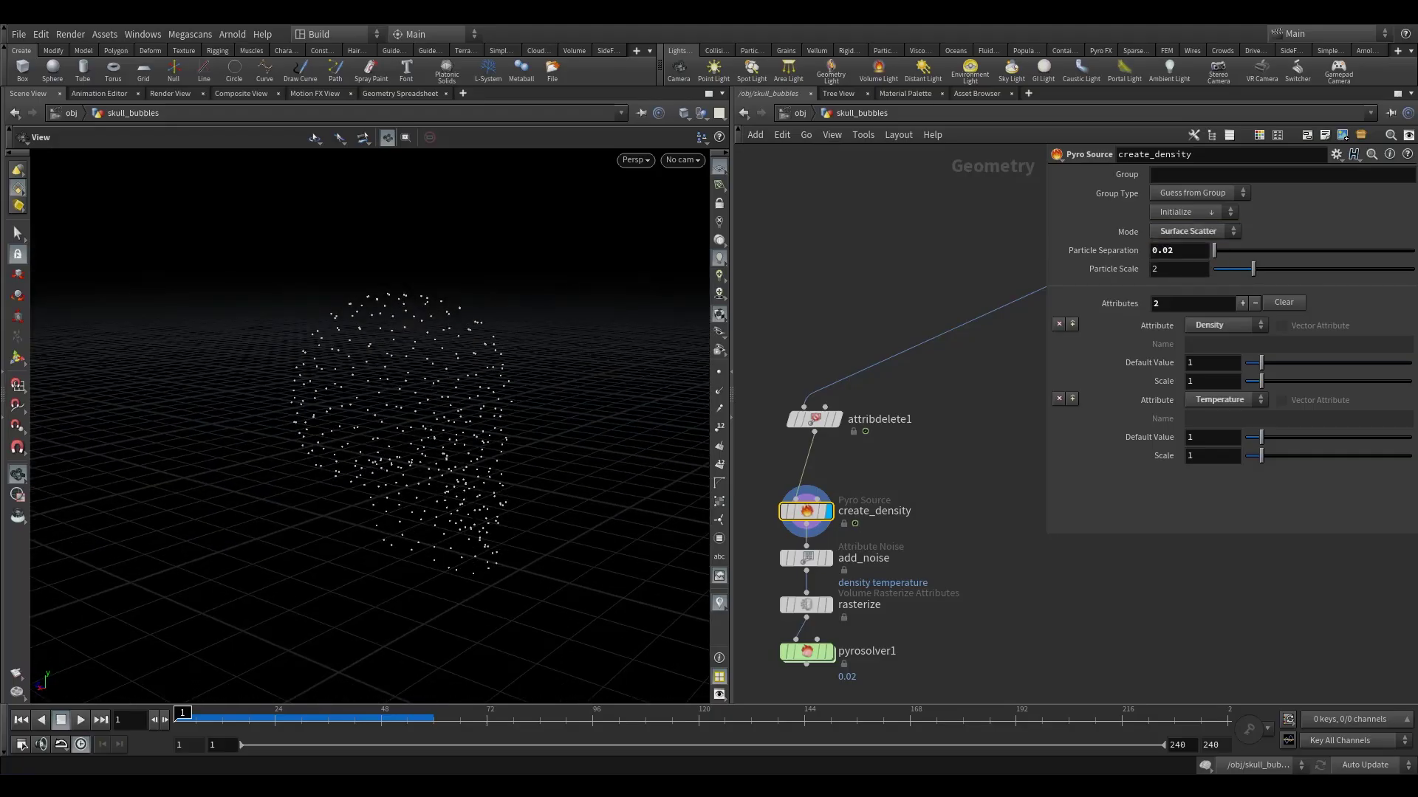
pyautogui.moveTo(1165, 254); pyautogui.dragTo(1220, 264)
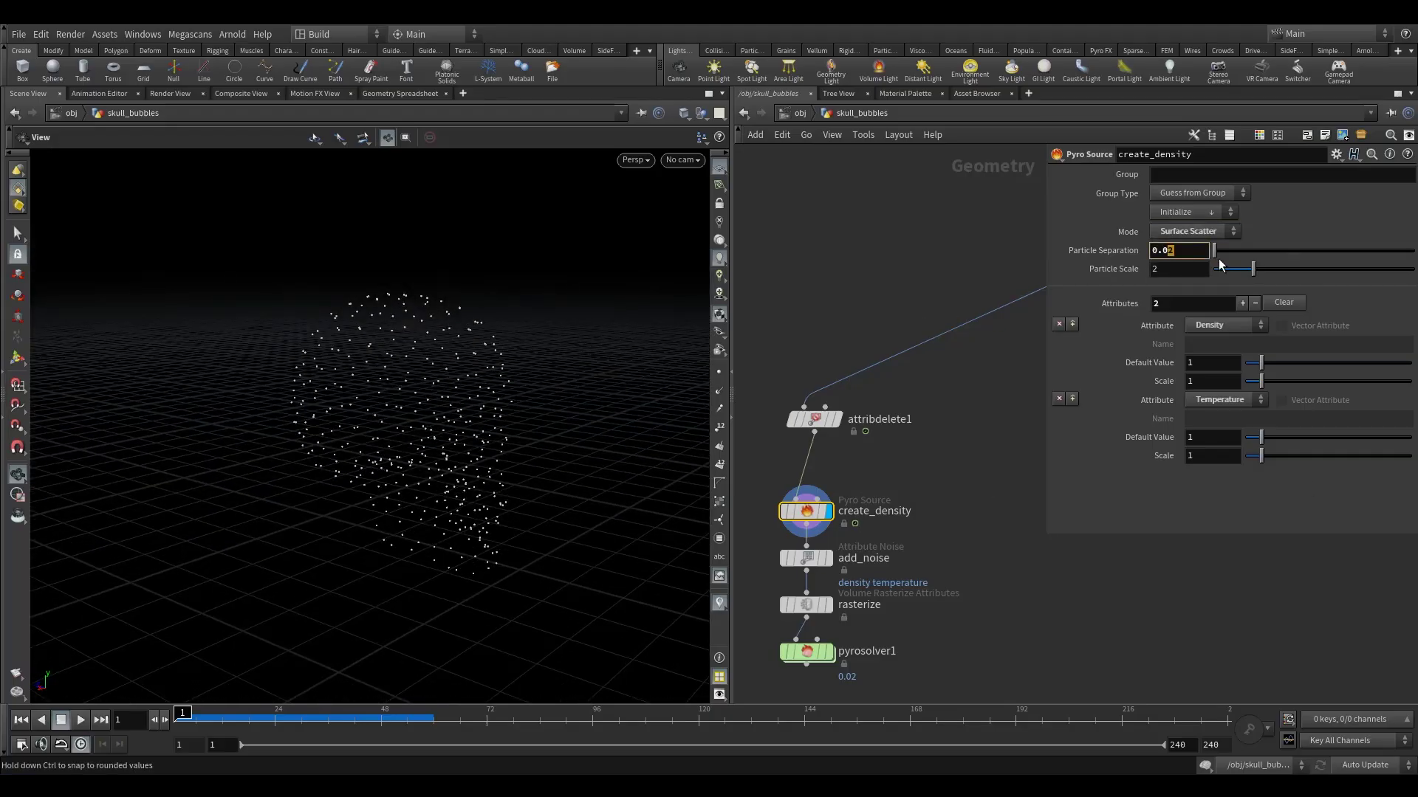
pyautogui.press('Return')
pyautogui.moveTo(380, 510); pyautogui.dragTo(304, 452)
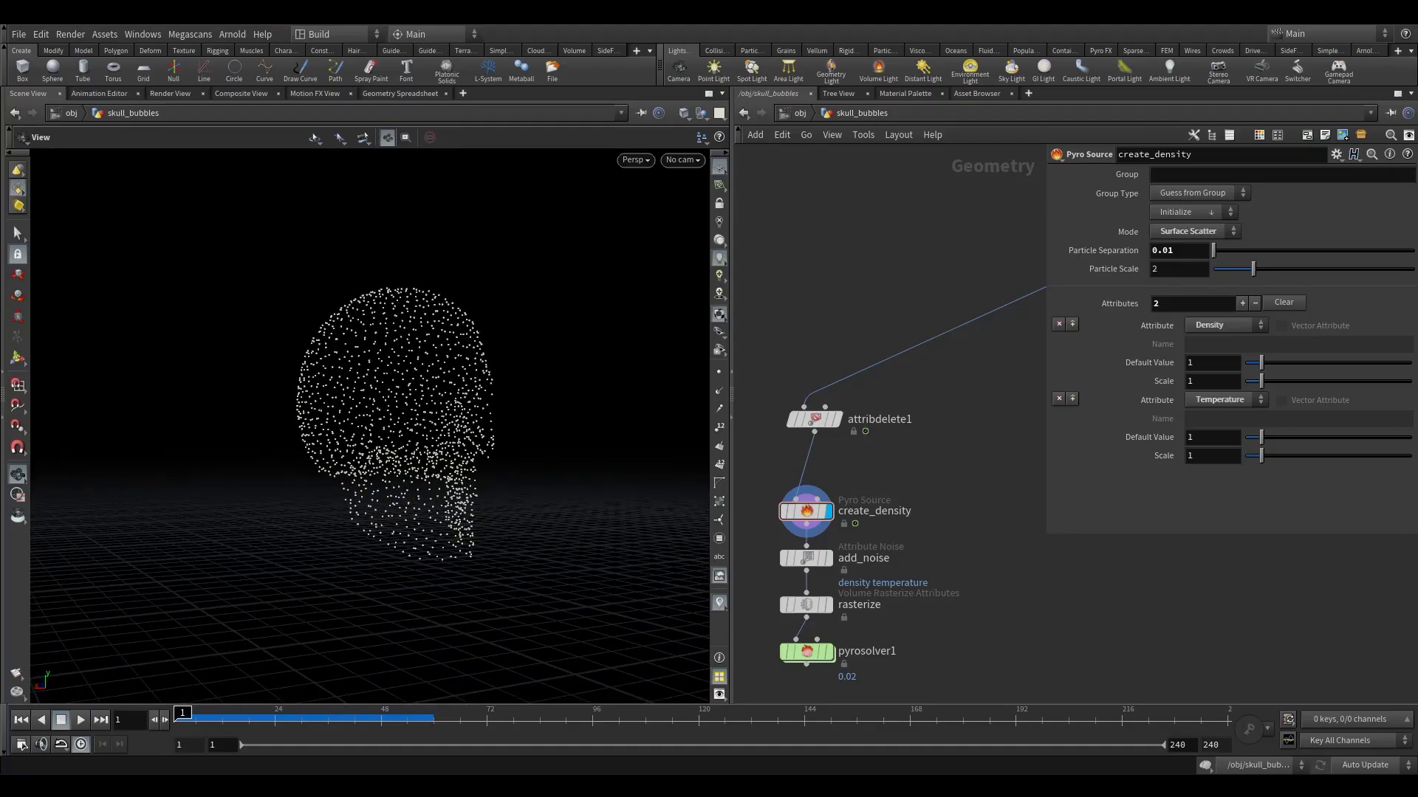
# - Display the add_noise node and review its noise parameters and effect on the skull points
pyautogui.moveTo(834, 552); pyautogui.dragTo(907, 456, button='middle')
pyautogui.click(901, 461)
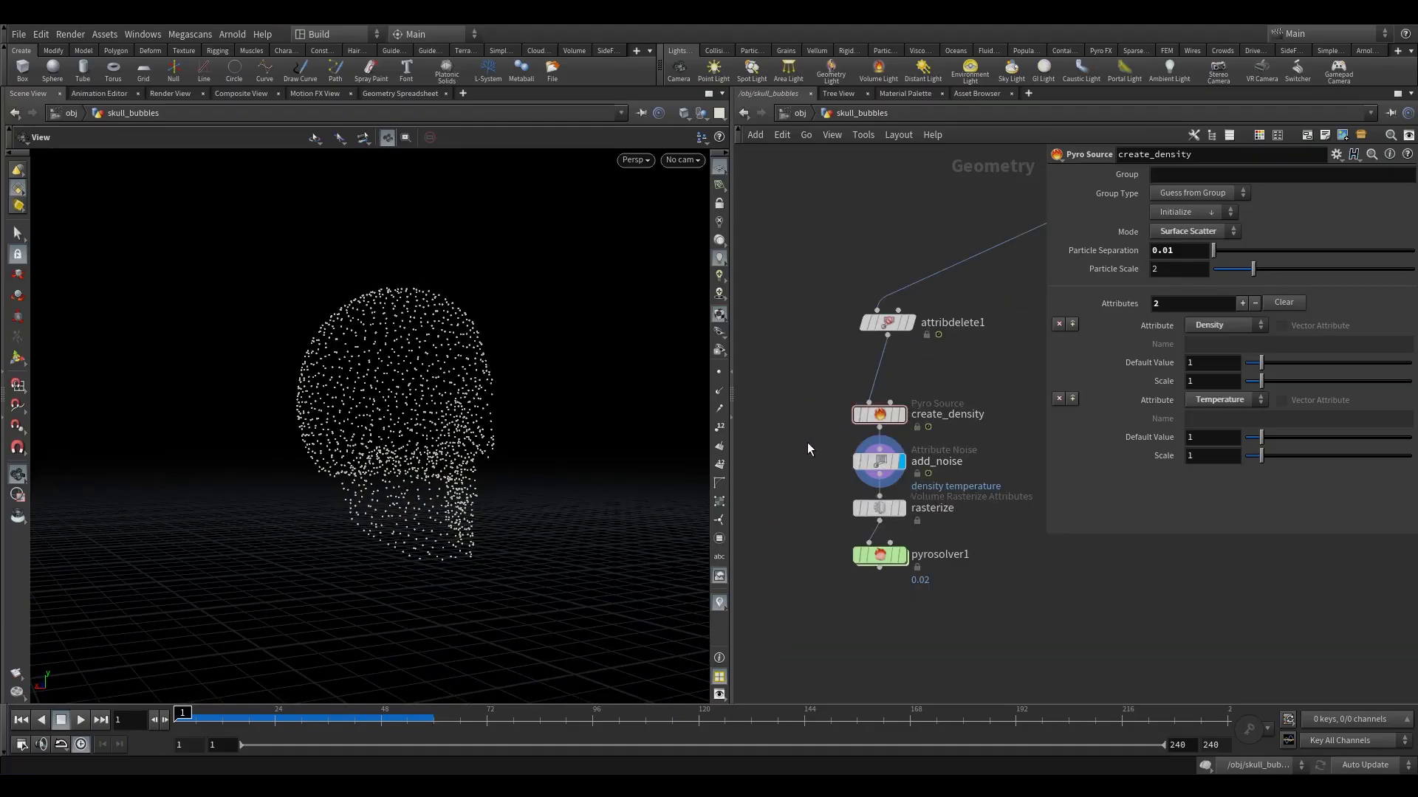
pyautogui.click(892, 465)
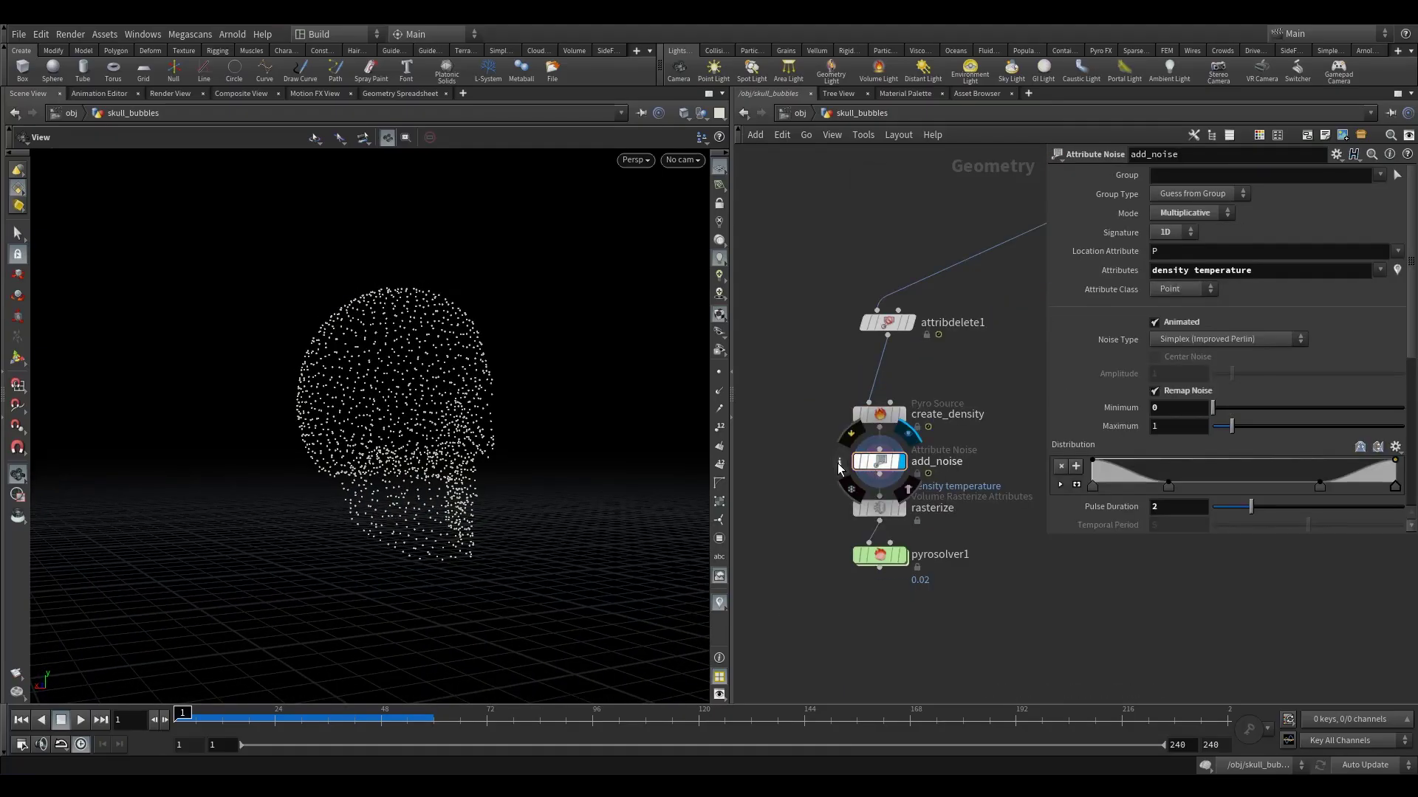
pyautogui.click(839, 461)
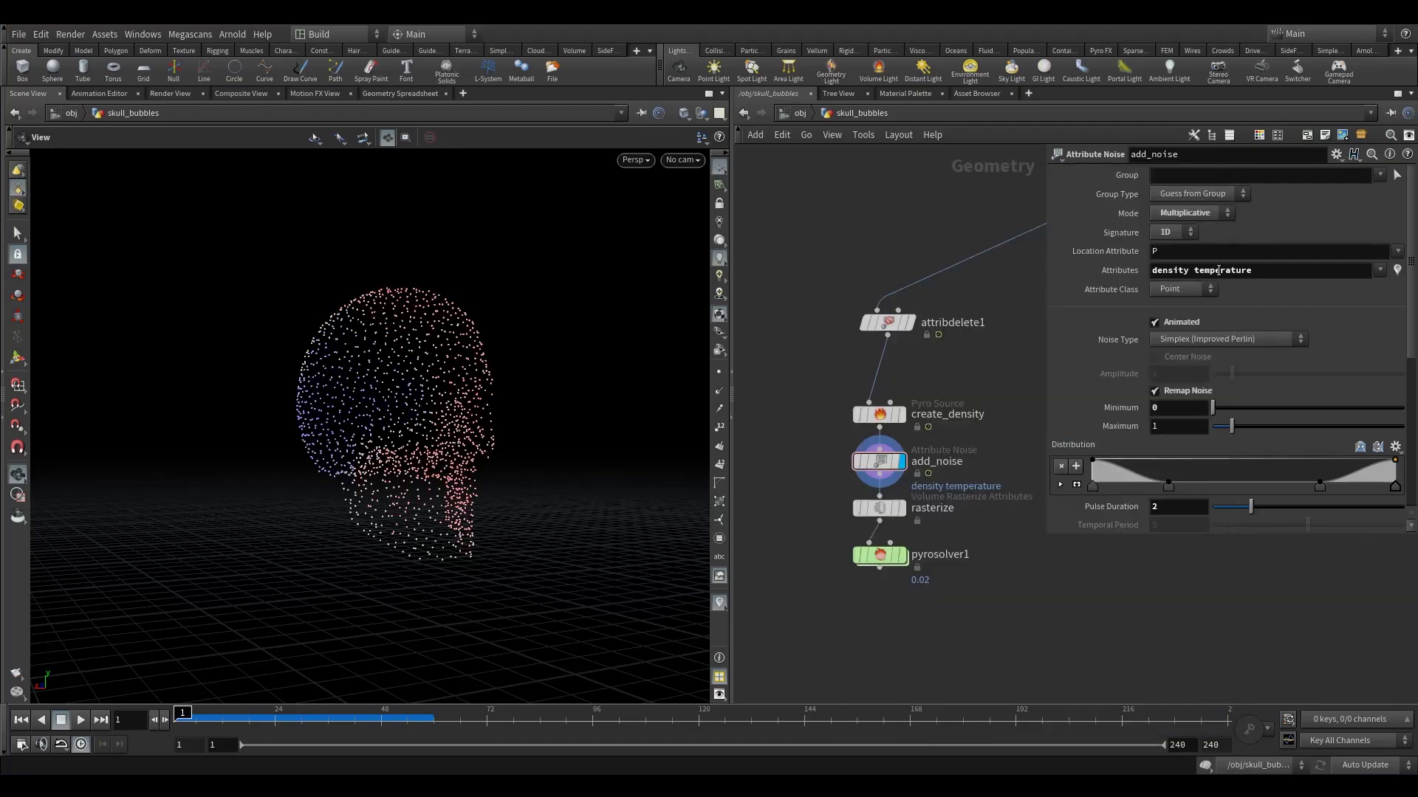
pyautogui.scroll(-8, 1247, 369)
pyautogui.scroll(-3, 1262, 396)
pyautogui.moveTo(452, 497); pyautogui.dragTo(417, 478)
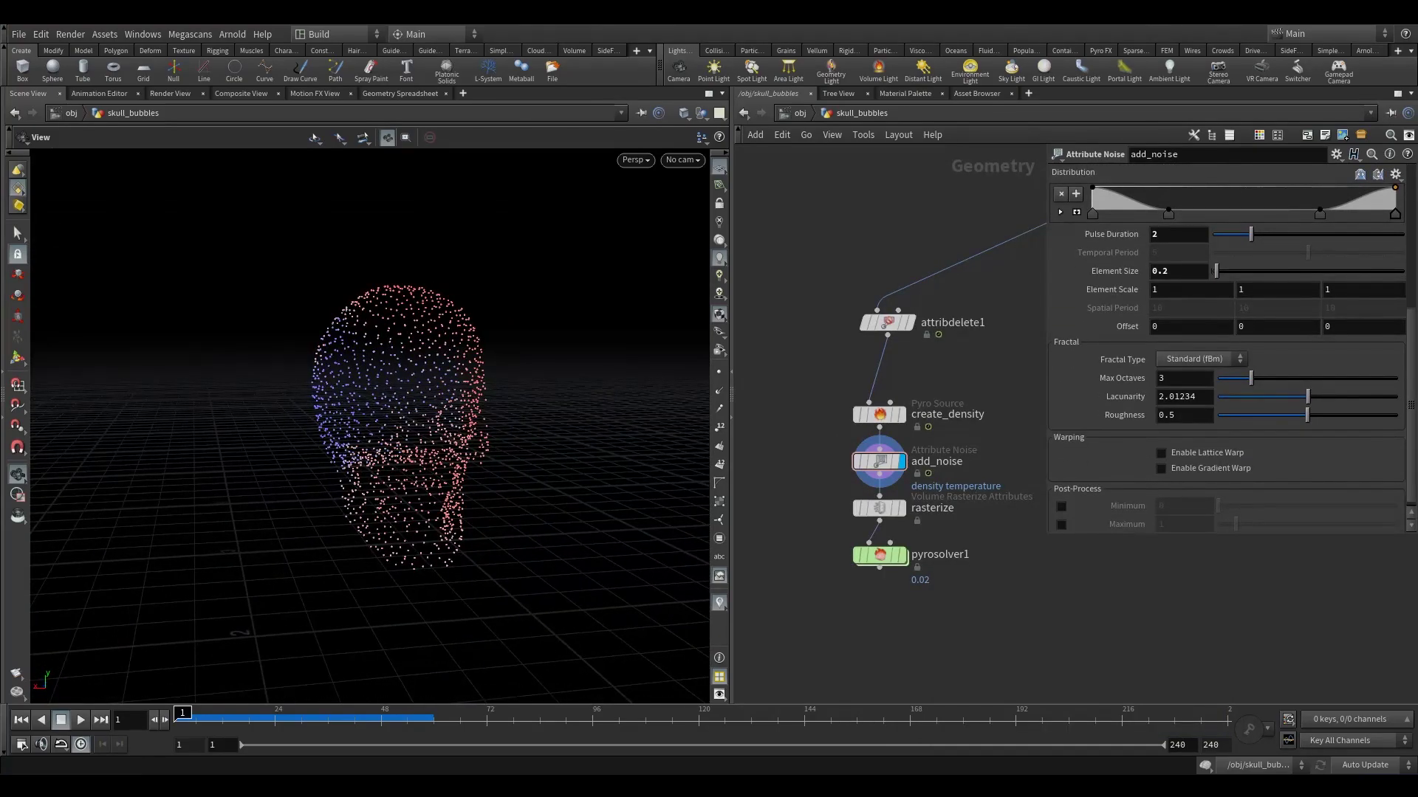
# - Display the rasterize node and inspect its volume and the viewport's geometry display options at frame 1
pyautogui.moveTo(851, 501); pyautogui.dragTo(803, 416, button='middle')
pyautogui.moveTo(830, 423)
pyautogui.mouseDown()
pyautogui.moveTo(842, 424)
pyautogui.moveTo(830, 425)
pyautogui.mouseUp()
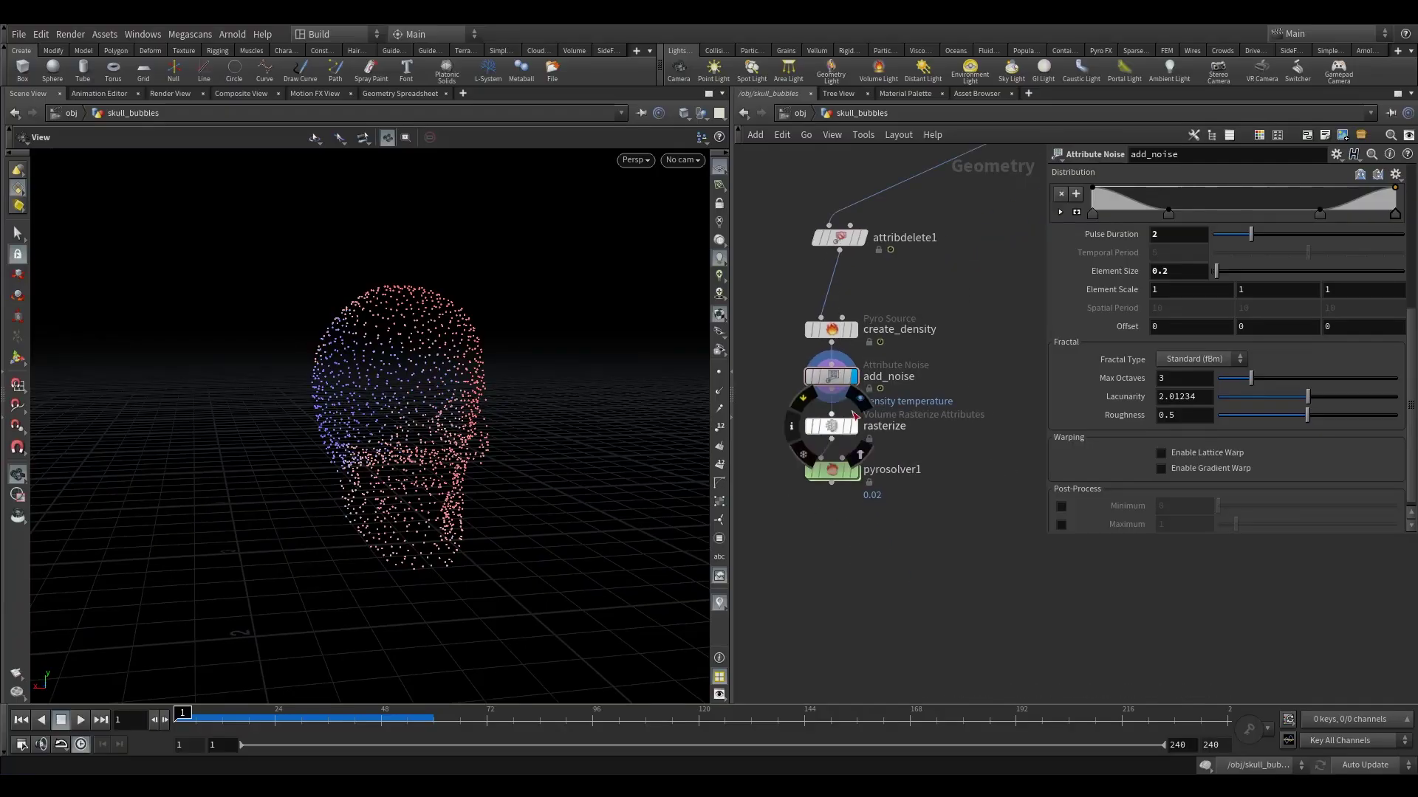
pyautogui.click(854, 425)
pyautogui.moveTo(639, 424); pyautogui.dragTo(574, 408)
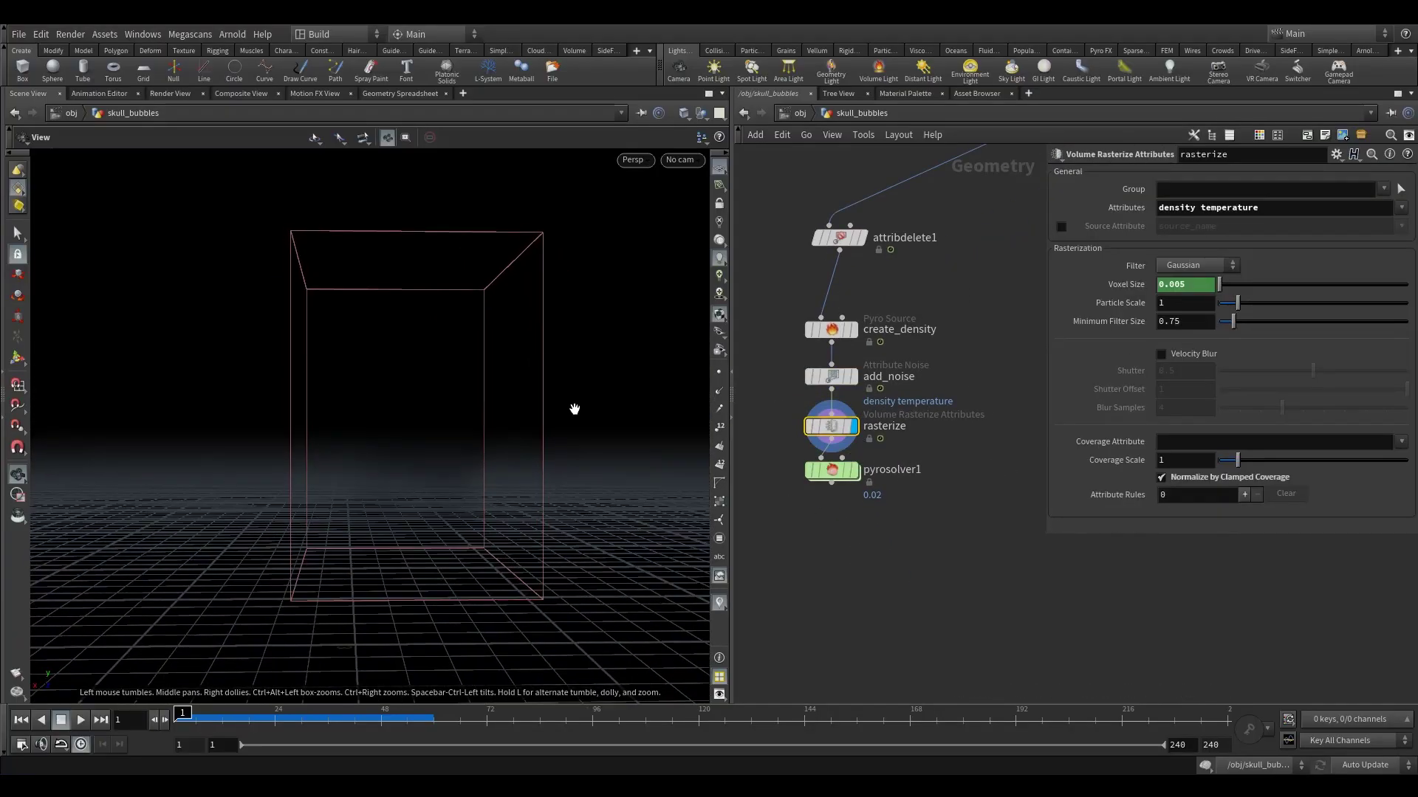
pyautogui.press('d')
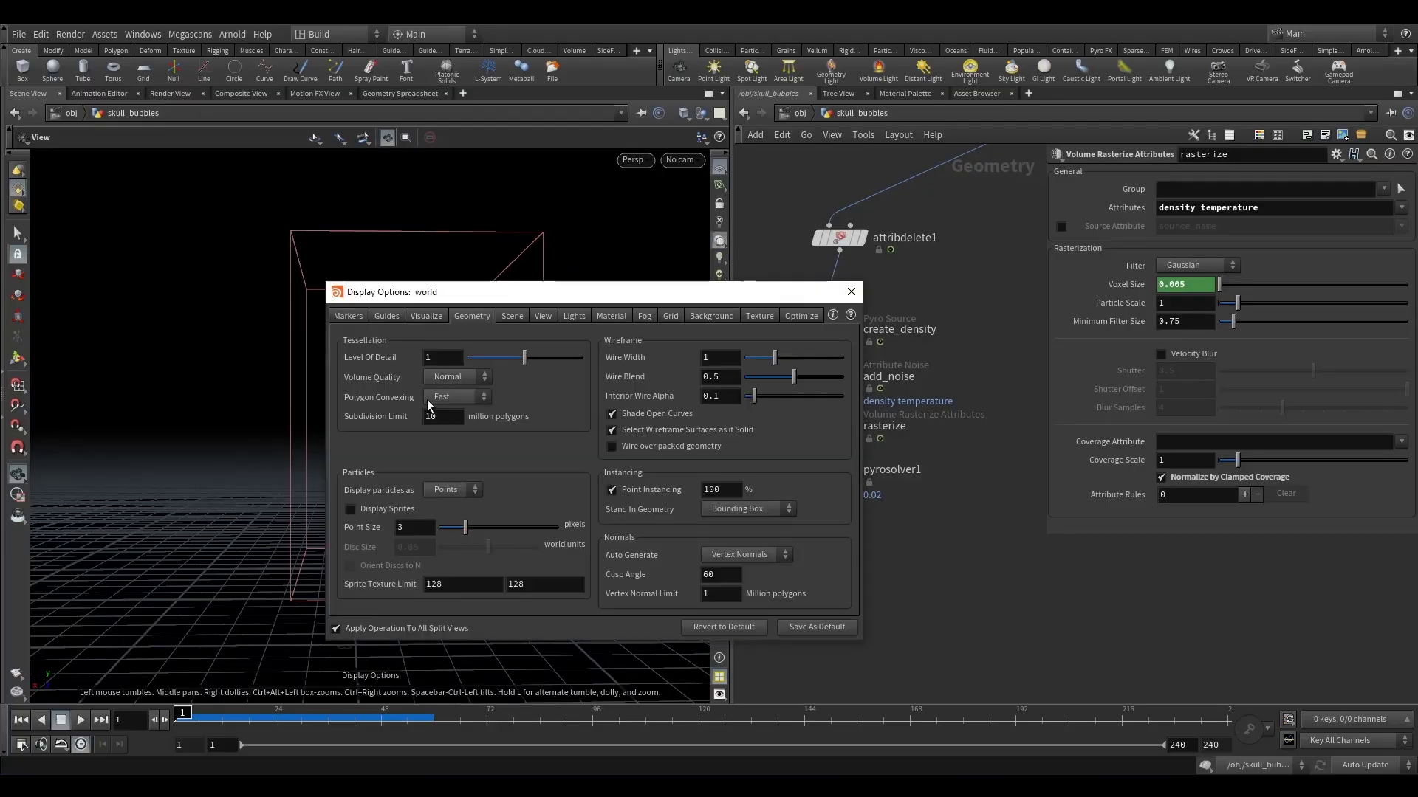
pyautogui.click(851, 292)
pyautogui.moveTo(404, 429); pyautogui.dragTo(302, 528)
pyautogui.moveTo(232, 716); pyautogui.dragTo(243, 715)
pyautogui.click(20, 720)
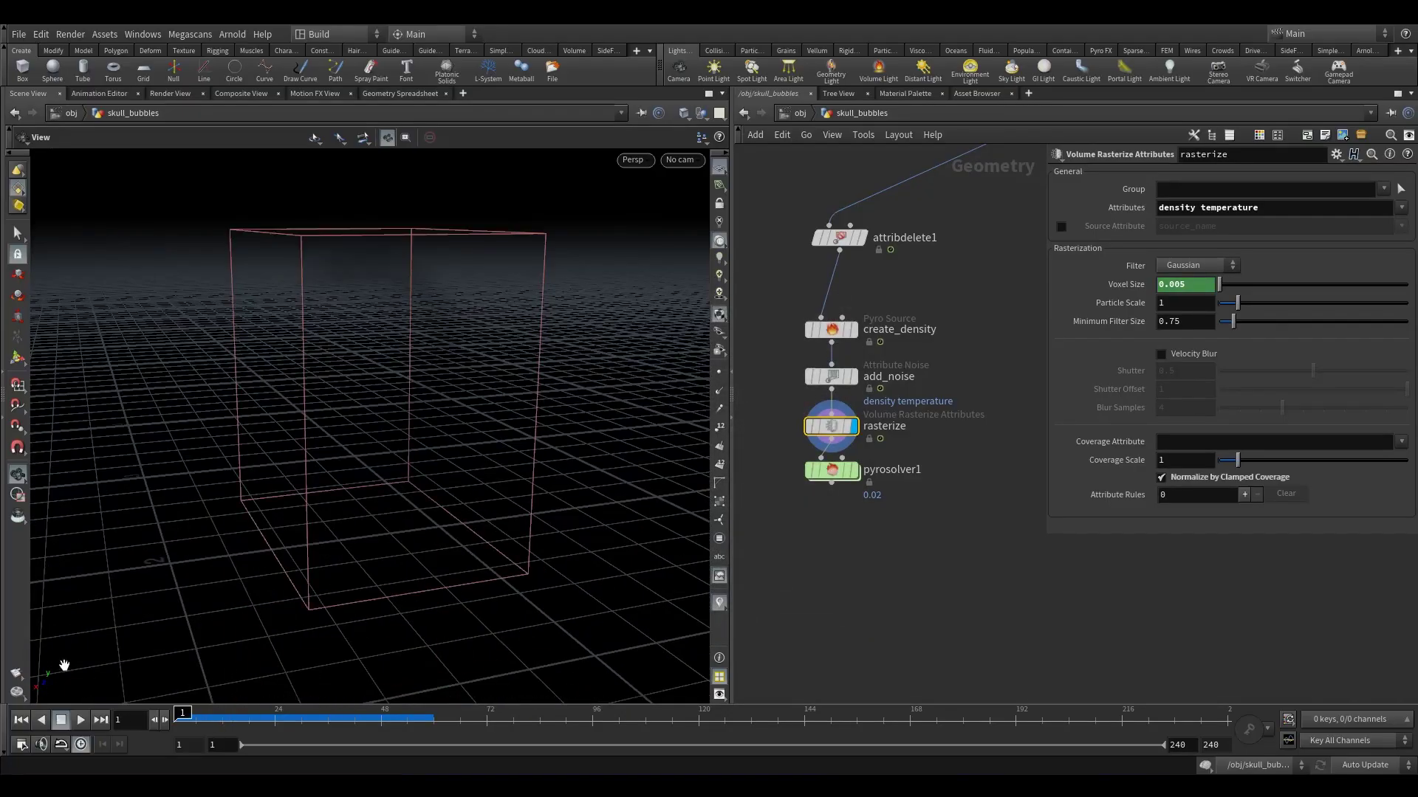
# - Select pyrosolver1 and display its smoke in the viewport
pyautogui.click(854, 470)
pyautogui.click(832, 471)
pyautogui.moveTo(474, 453); pyautogui.dragTo(414, 376)
pyautogui.moveTo(414, 376); pyautogui.dragTo(450, 500, button='right')
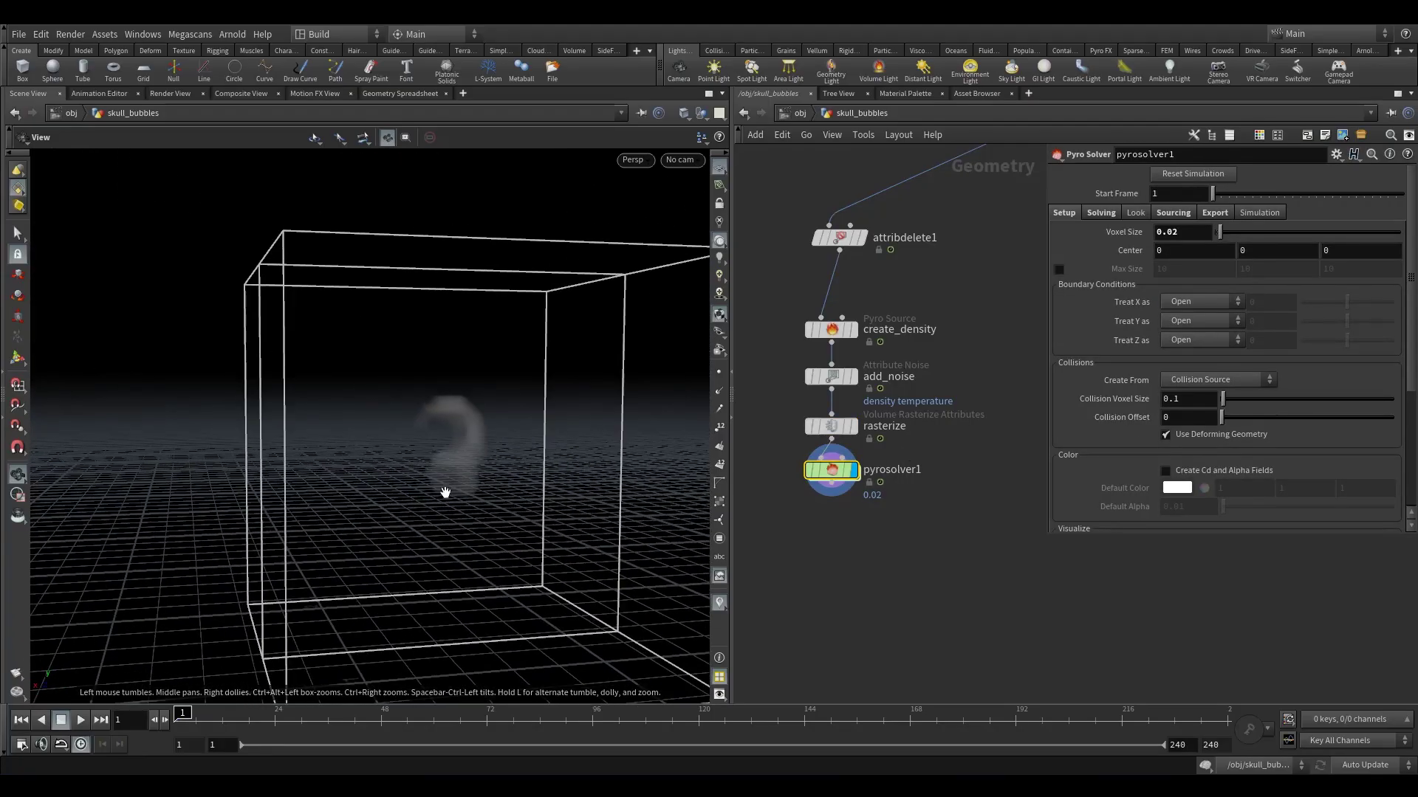
pyautogui.press('d')
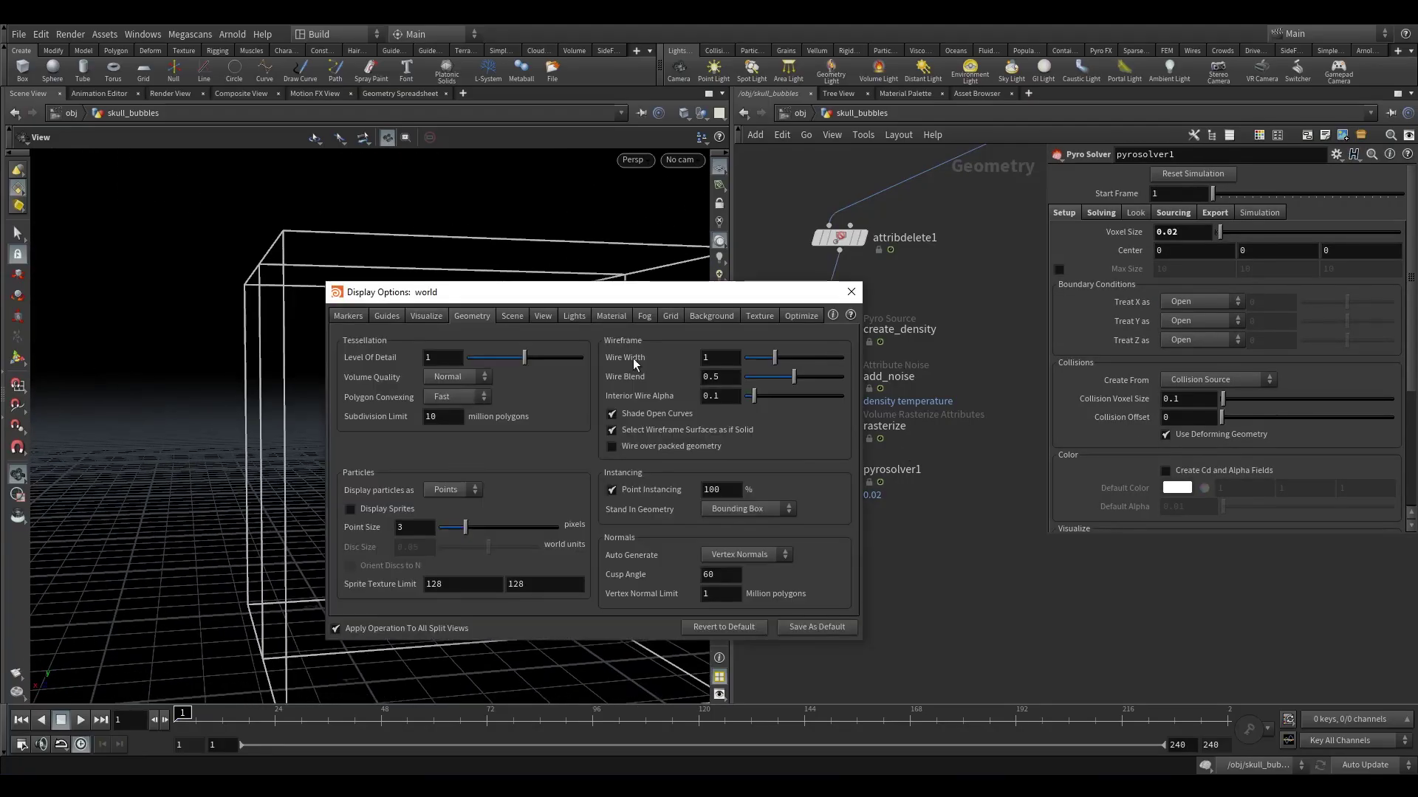
pyautogui.click(758, 315)
pyautogui.click(851, 291)
pyautogui.press('d')
pyautogui.click(851, 292)
# - Set the voxel size of pyrosolver1 to 0.01
pyautogui.moveTo(484, 406); pyautogui.dragTo(517, 413)
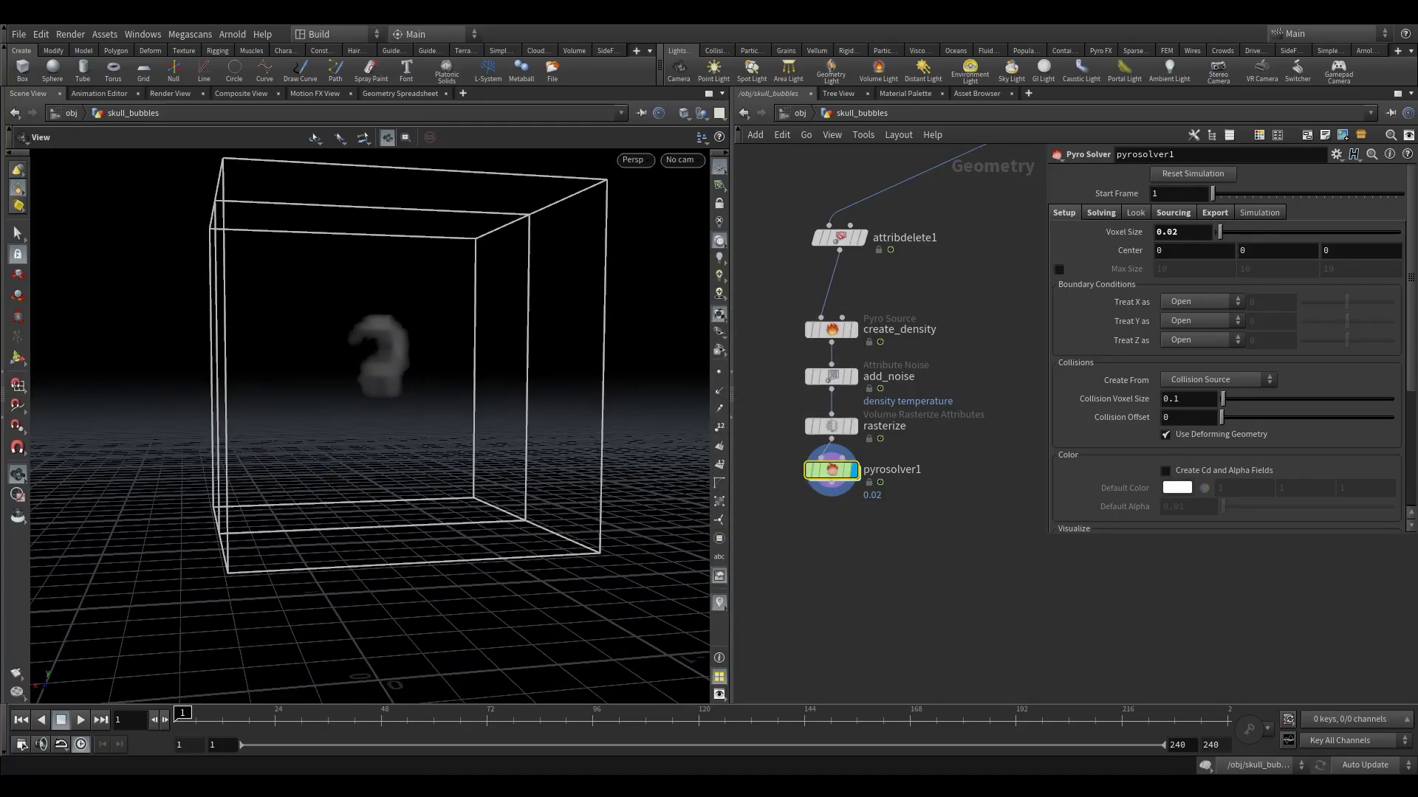
pyautogui.click(1172, 235)
pyautogui.write('0.01')
pyautogui.press('Return')
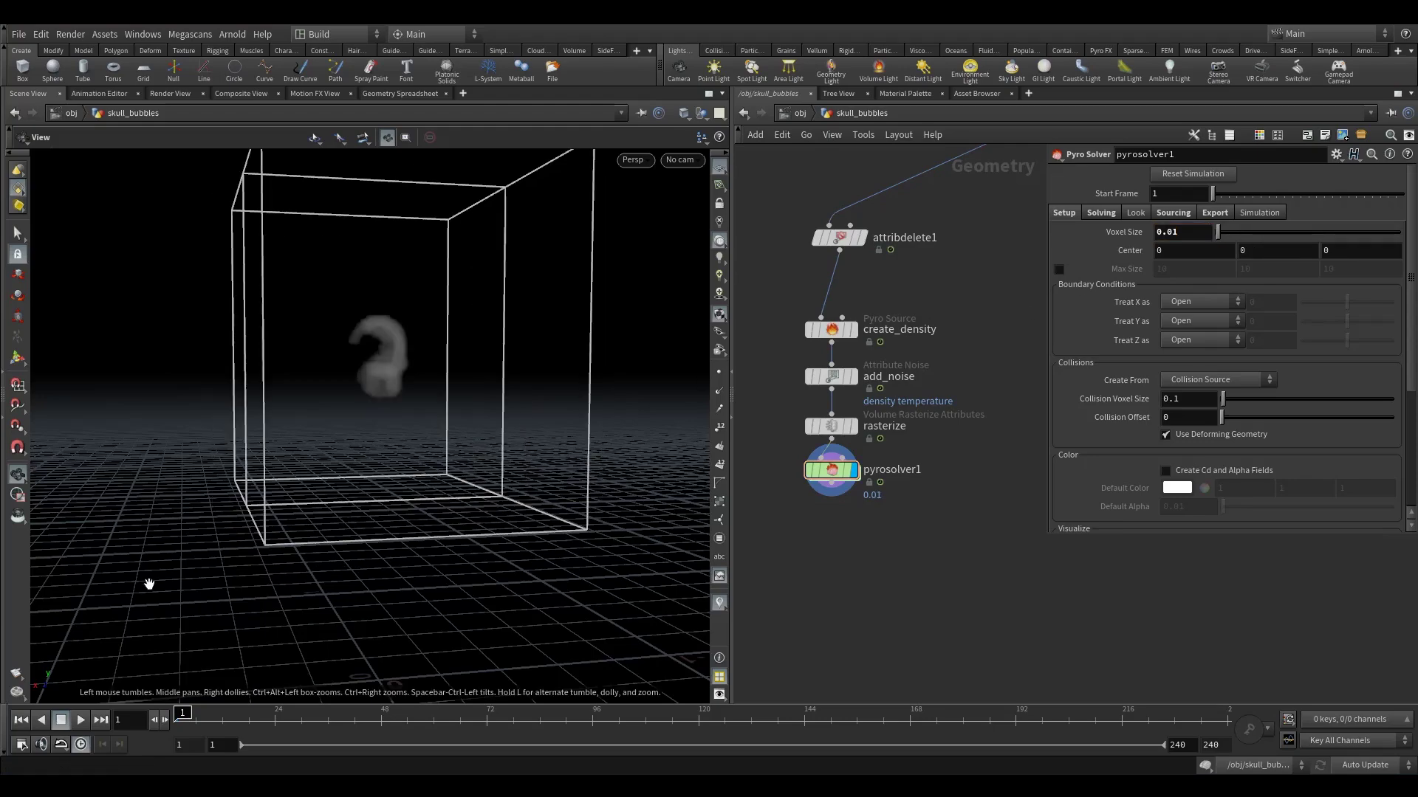
# - Simulate the first few frames of smoke and turn off the purple visualizer overlay in the viewport
pyautogui.click(81, 720)
pyautogui.click(61, 720)
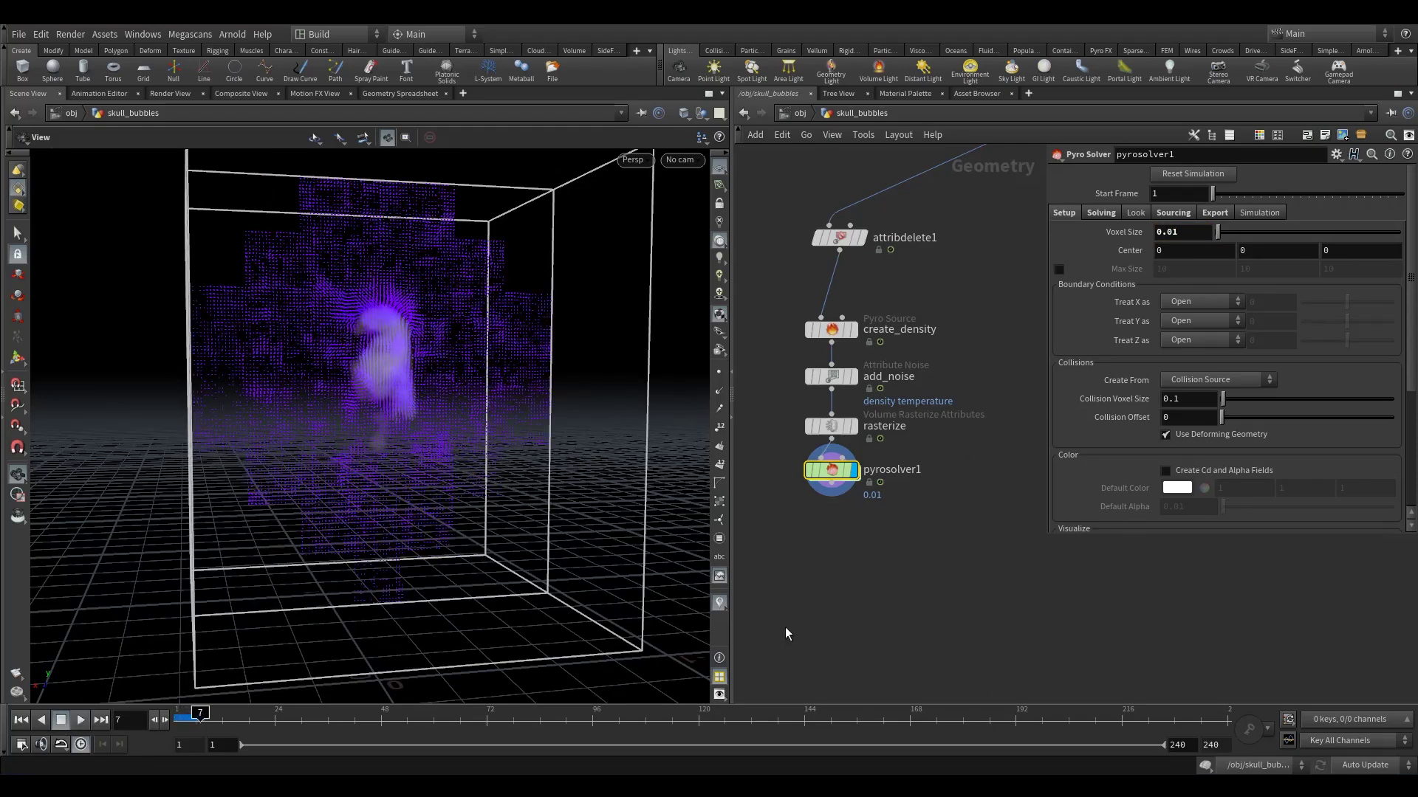
pyautogui.click(722, 607)
# - Play the smoke simulation to about frame 25, view it from the front and return to frame 1
pyautogui.click(179, 721)
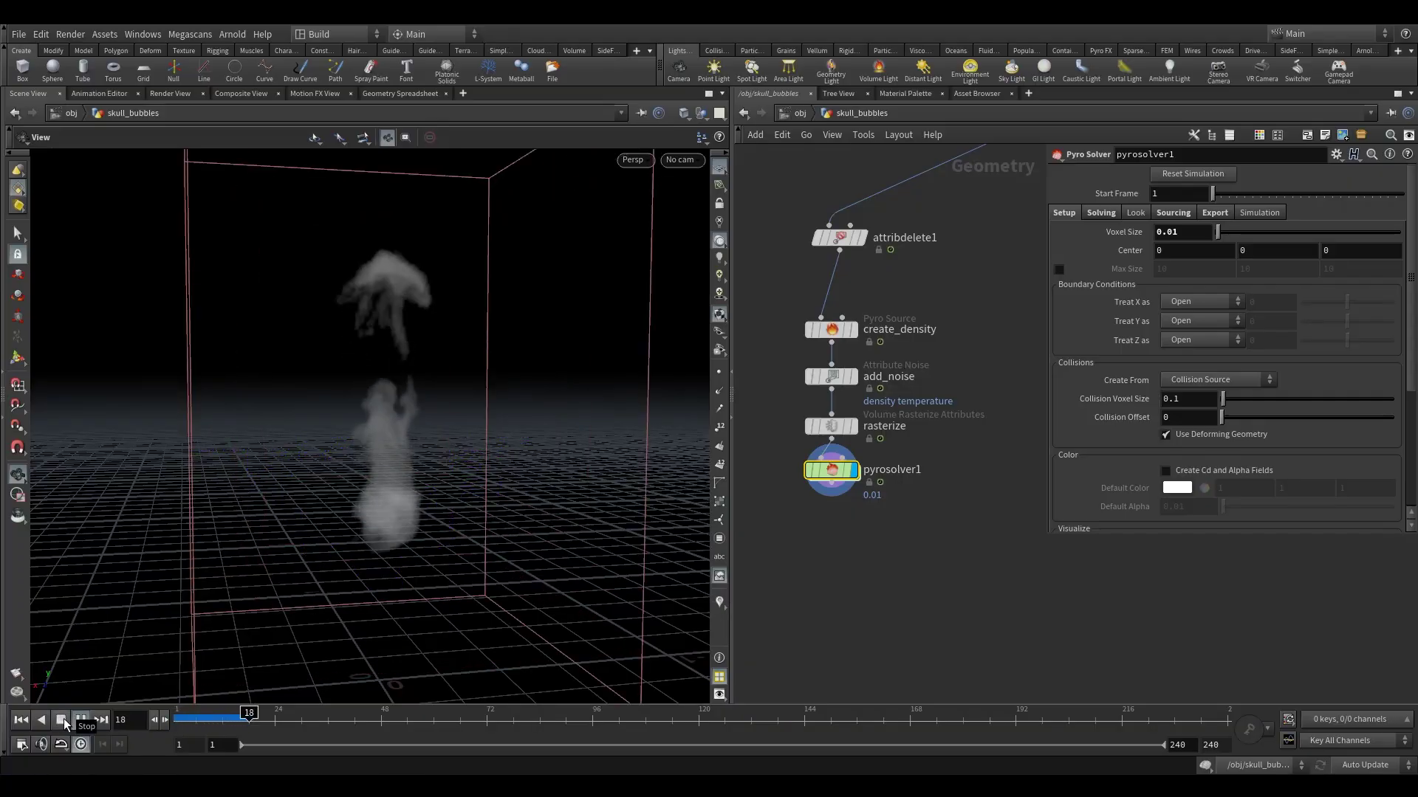
pyautogui.click(63, 719)
pyautogui.moveTo(397, 509); pyautogui.dragTo(326, 494)
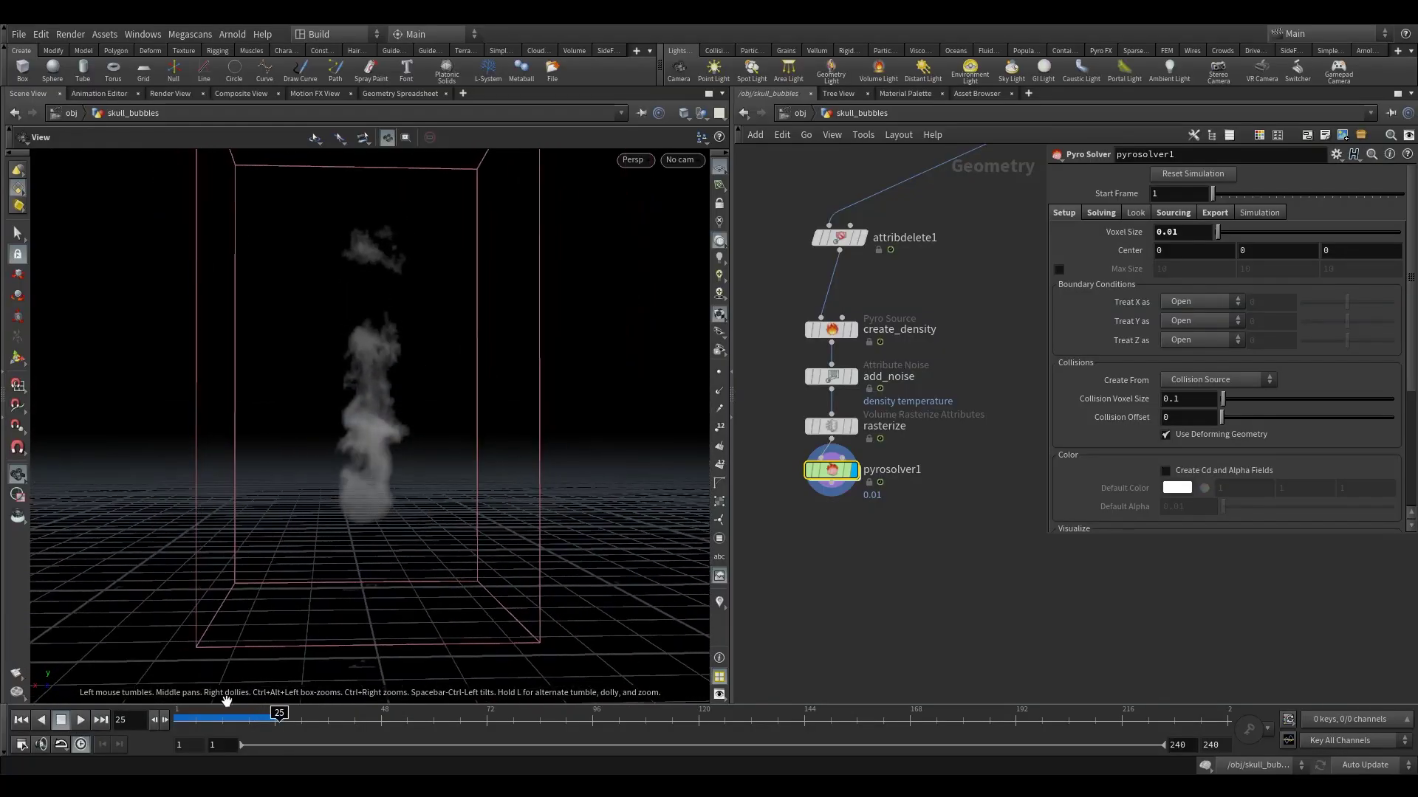
pyautogui.moveTo(189, 717); pyautogui.dragTo(72, 720)
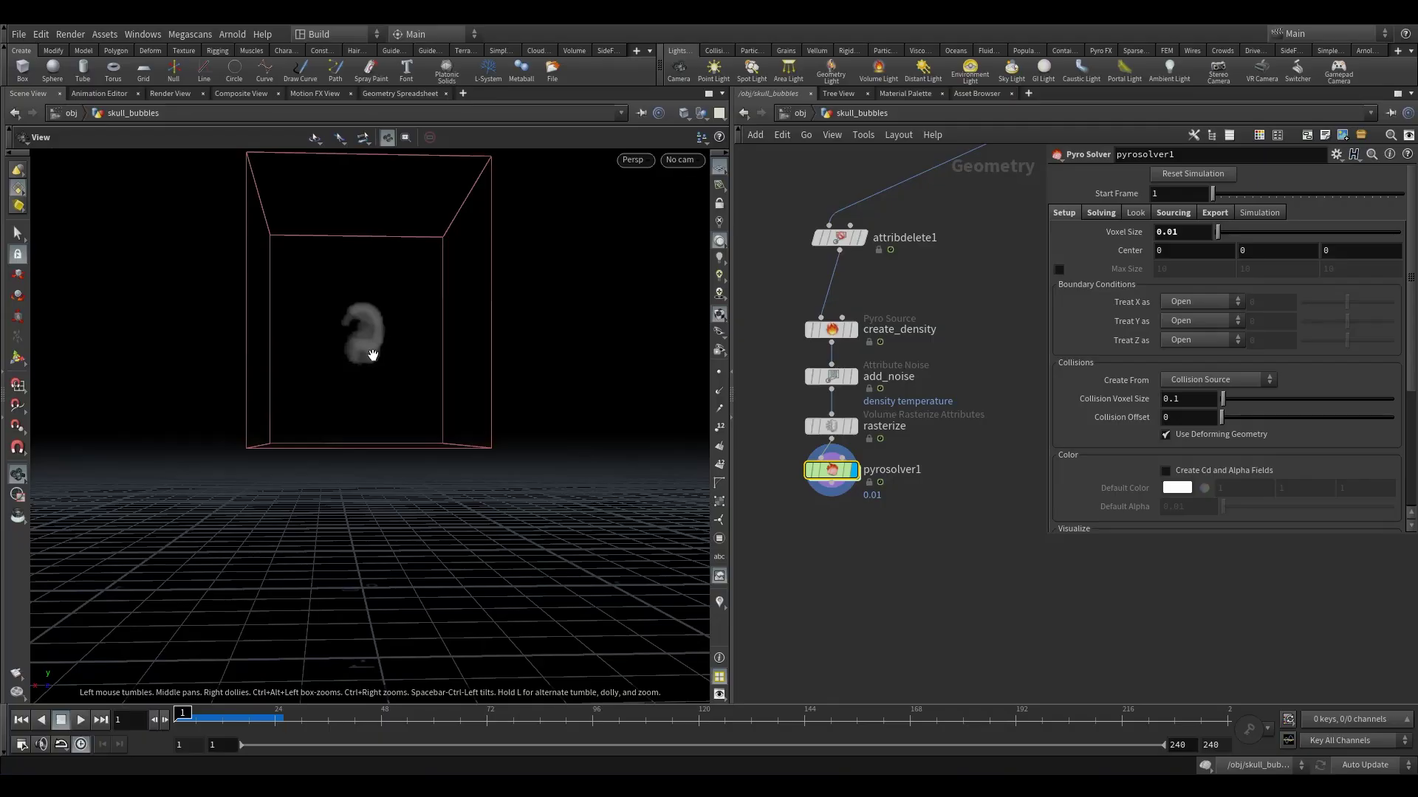
# - Show the export fields of pyrosolver1 and move the node slightly farther below rasterize
pyautogui.click(1215, 213)
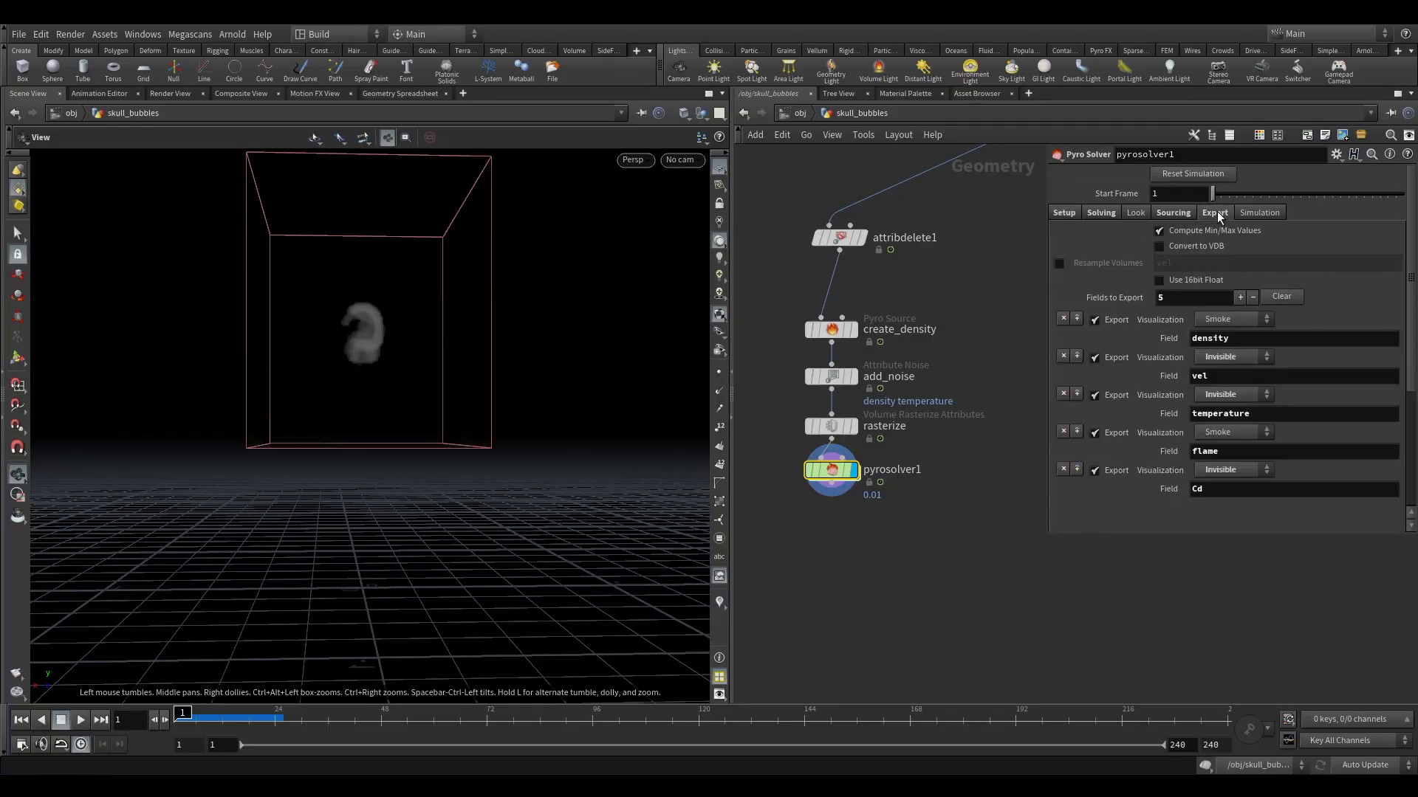
pyautogui.moveTo(1236, 378); pyautogui.dragTo(1184, 378)
pyautogui.moveTo(391, 325); pyautogui.dragTo(440, 380)
pyautogui.moveTo(833, 480)
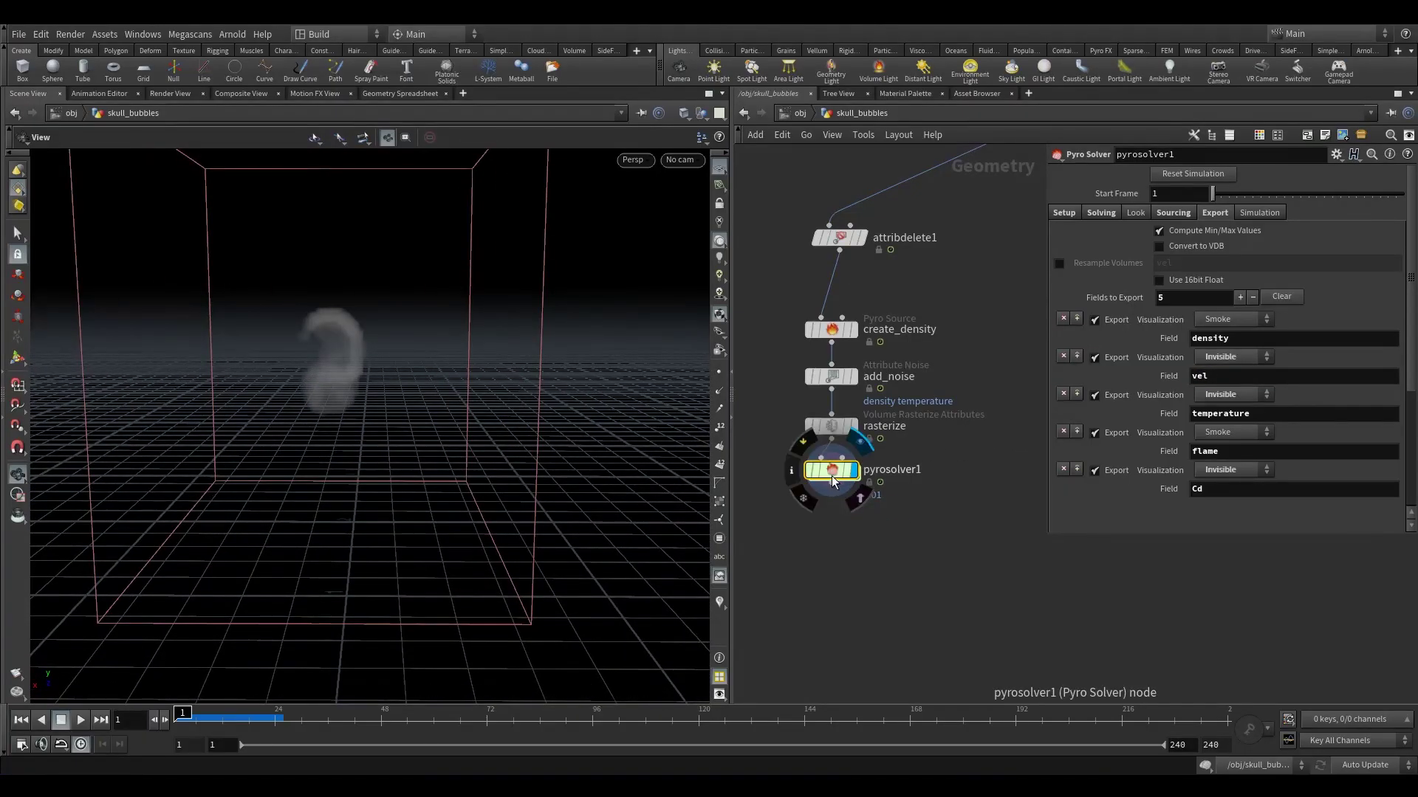
pyautogui.moveTo(833, 480); pyautogui.dragTo(868, 501)
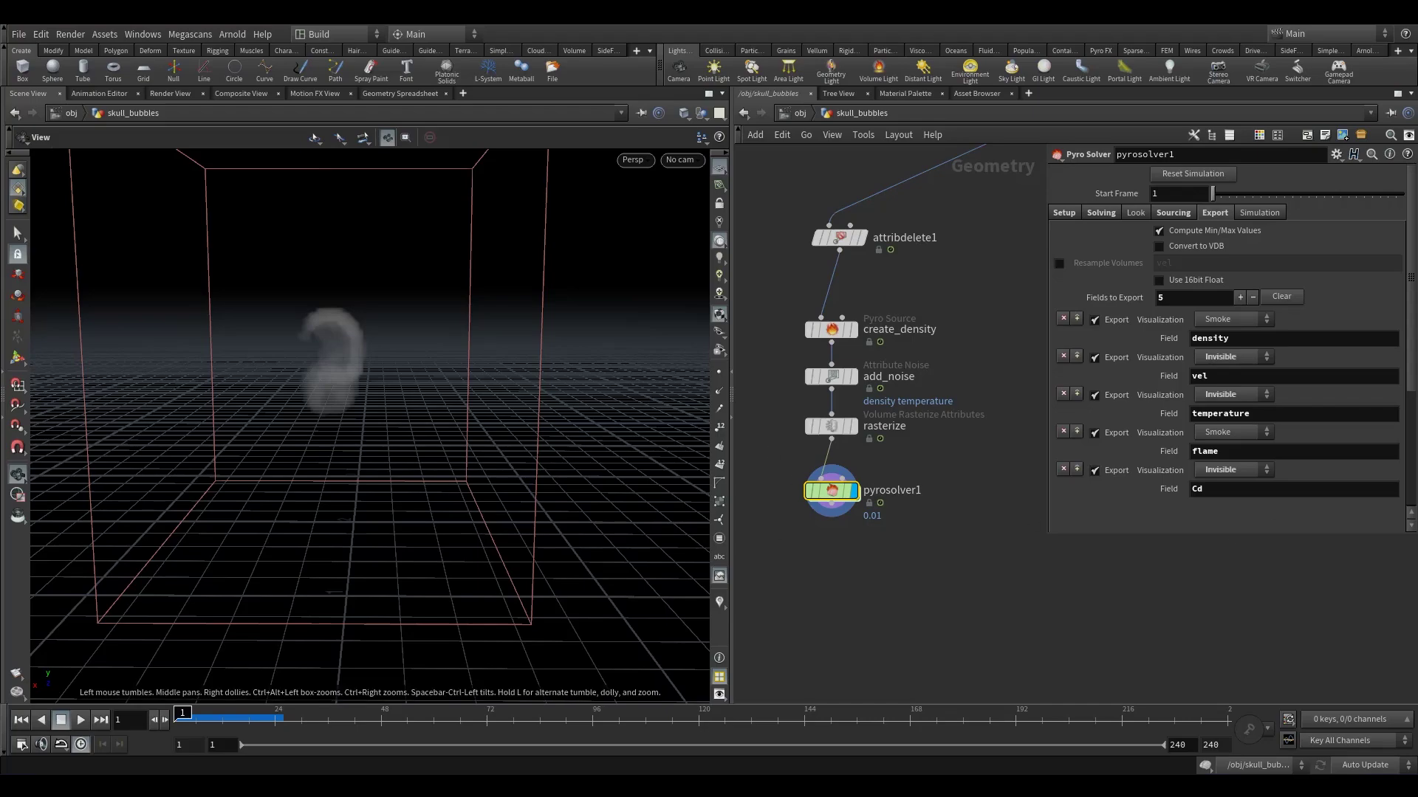
# - Set the solver's Y boundary condition to Closed Above at a height of 1
pyautogui.click(1065, 214)
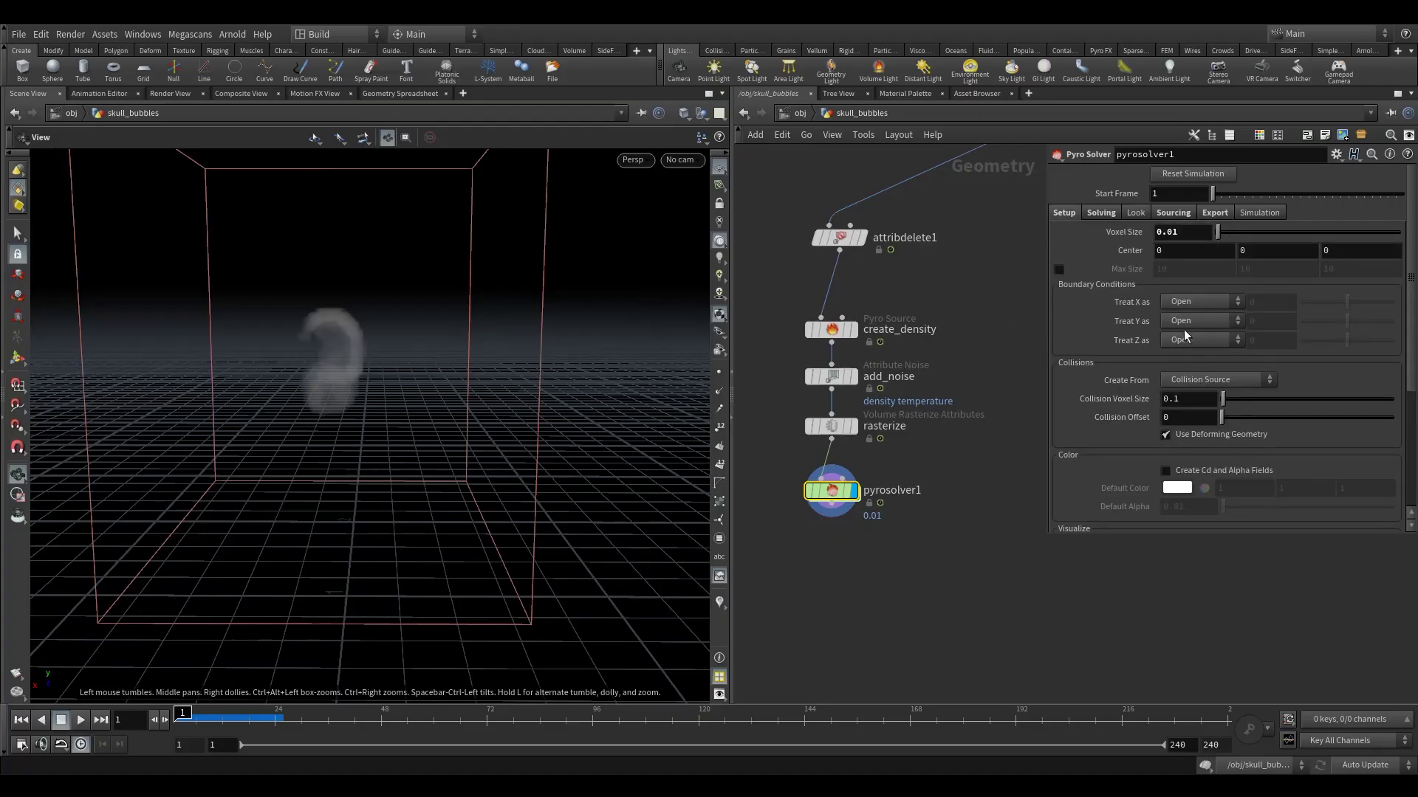
pyautogui.click(1202, 321)
pyautogui.click(1203, 351)
pyautogui.doubleClick(1255, 322)
pyautogui.write('1')
pyautogui.press('Return')
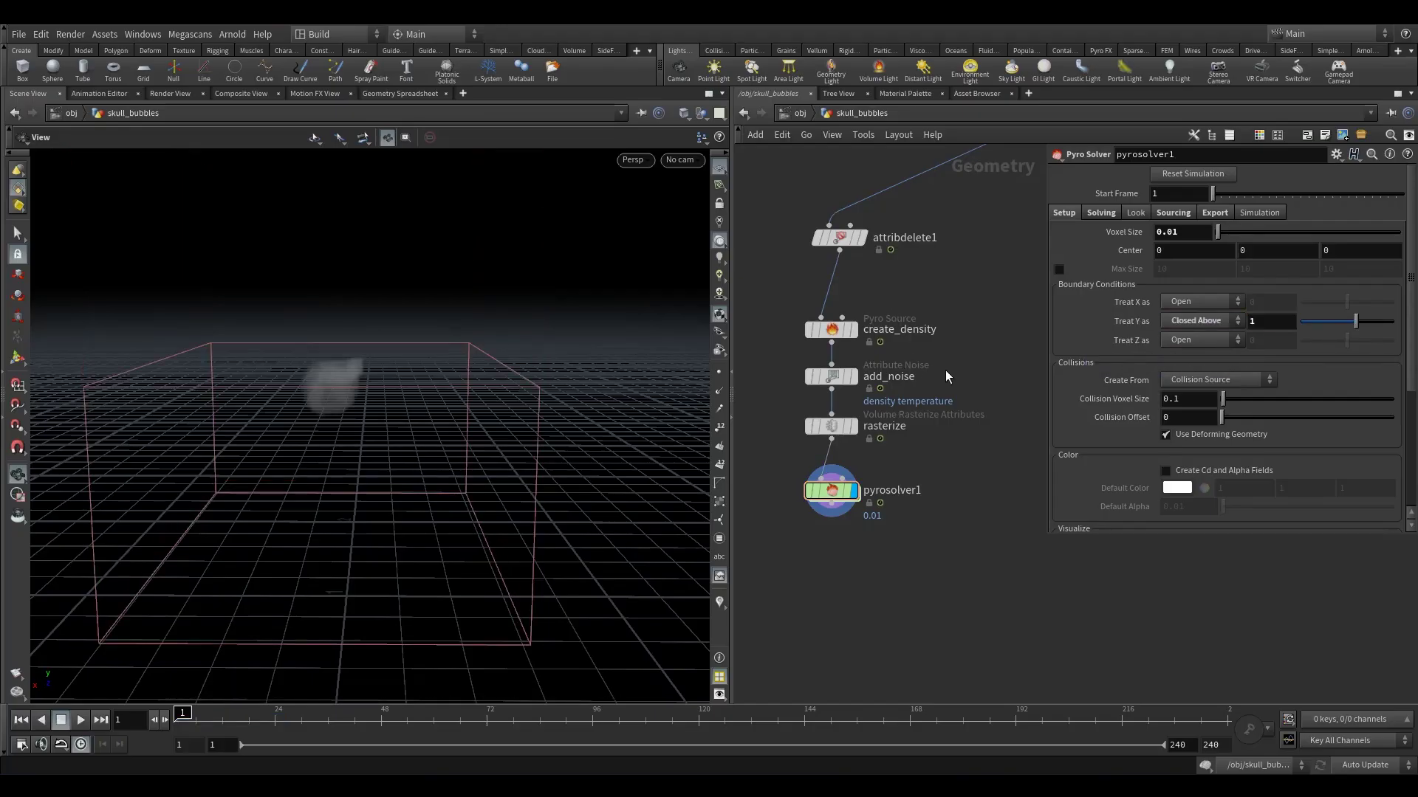
pyautogui.moveTo(330, 472); pyautogui.dragTo(341, 440)
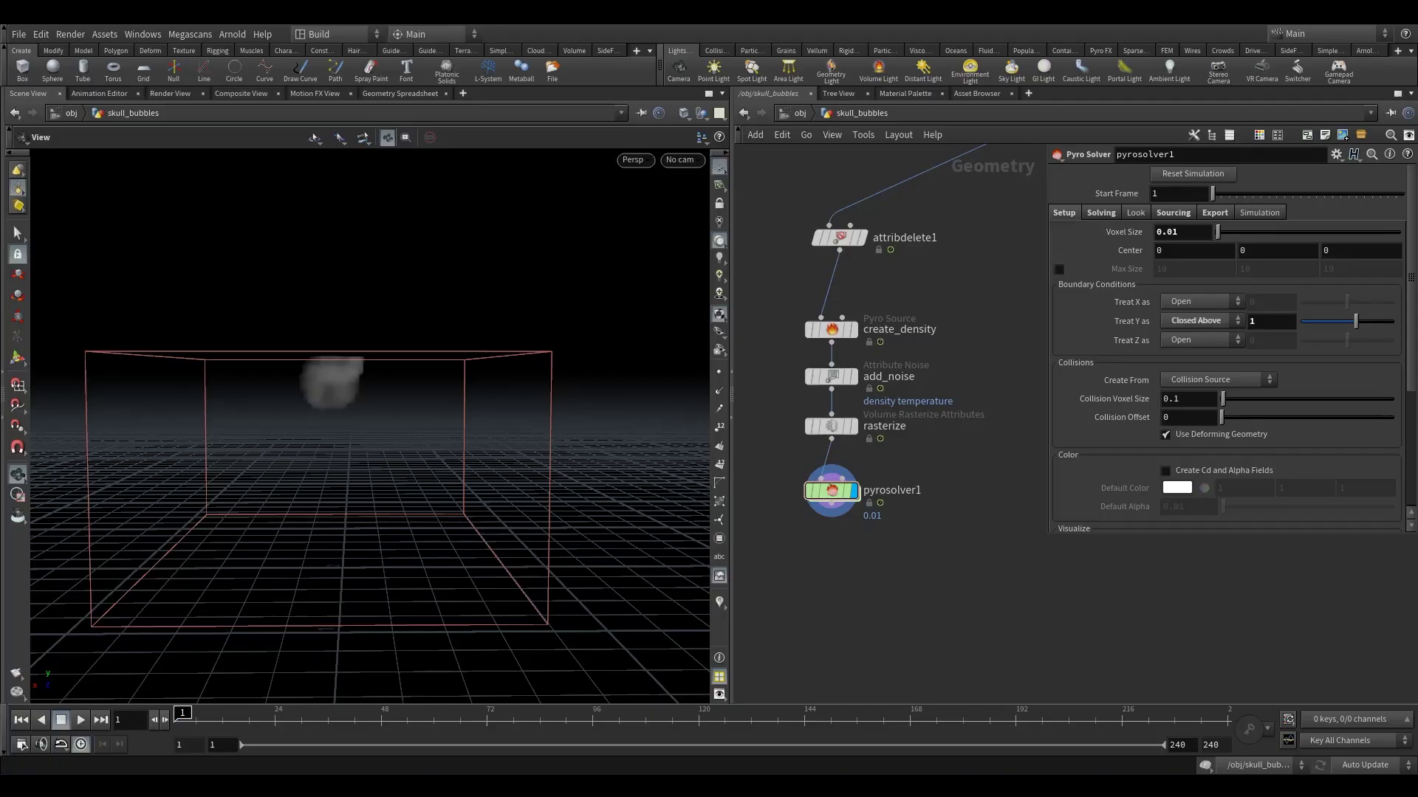
# - Expand the solver's gravity settings and enable Turbulence among its Shape settings
pyautogui.click(1100, 213)
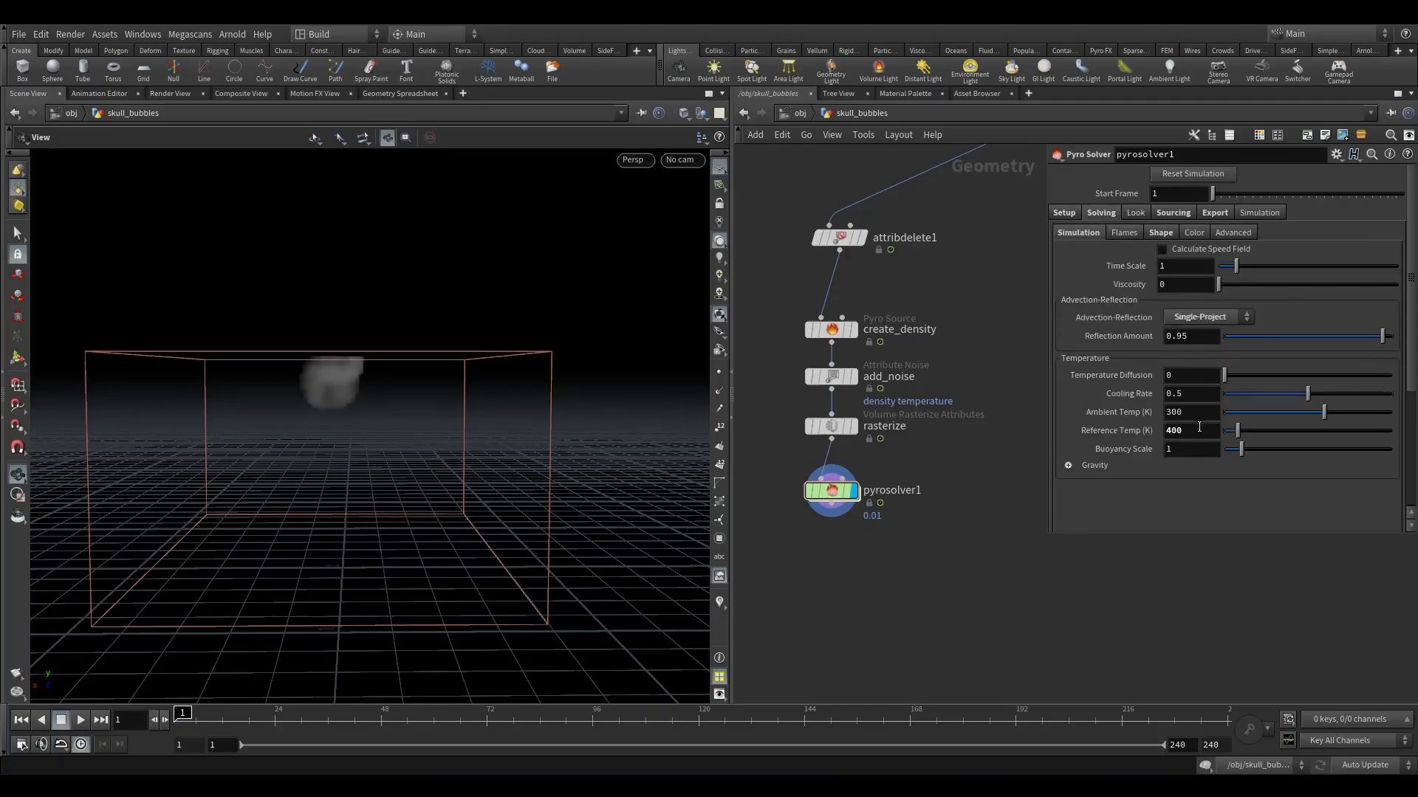
pyautogui.scroll(-3, 1199, 426)
pyautogui.click(1068, 376)
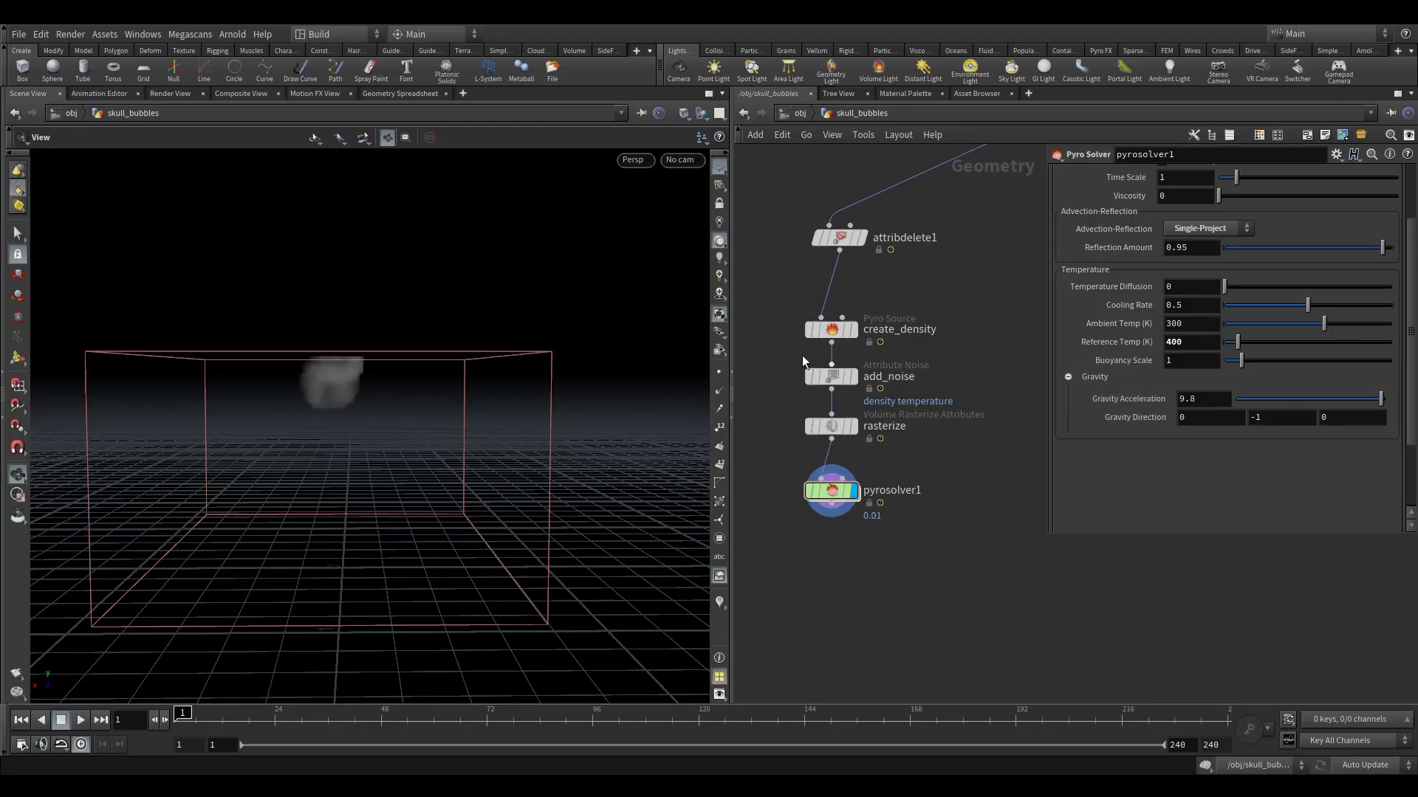
pyautogui.scroll(3, 1109, 229)
pyautogui.click(1160, 233)
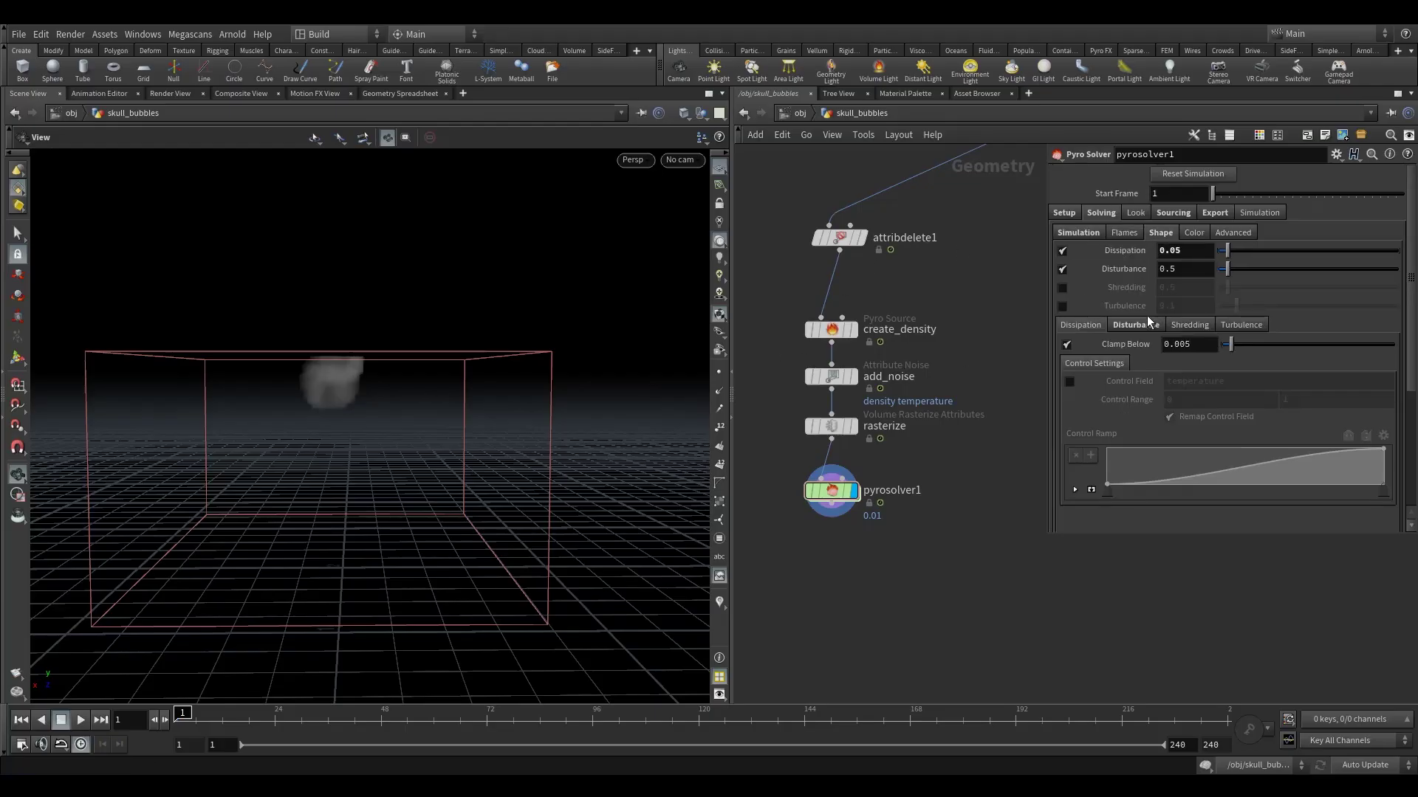
pyautogui.click(1062, 306)
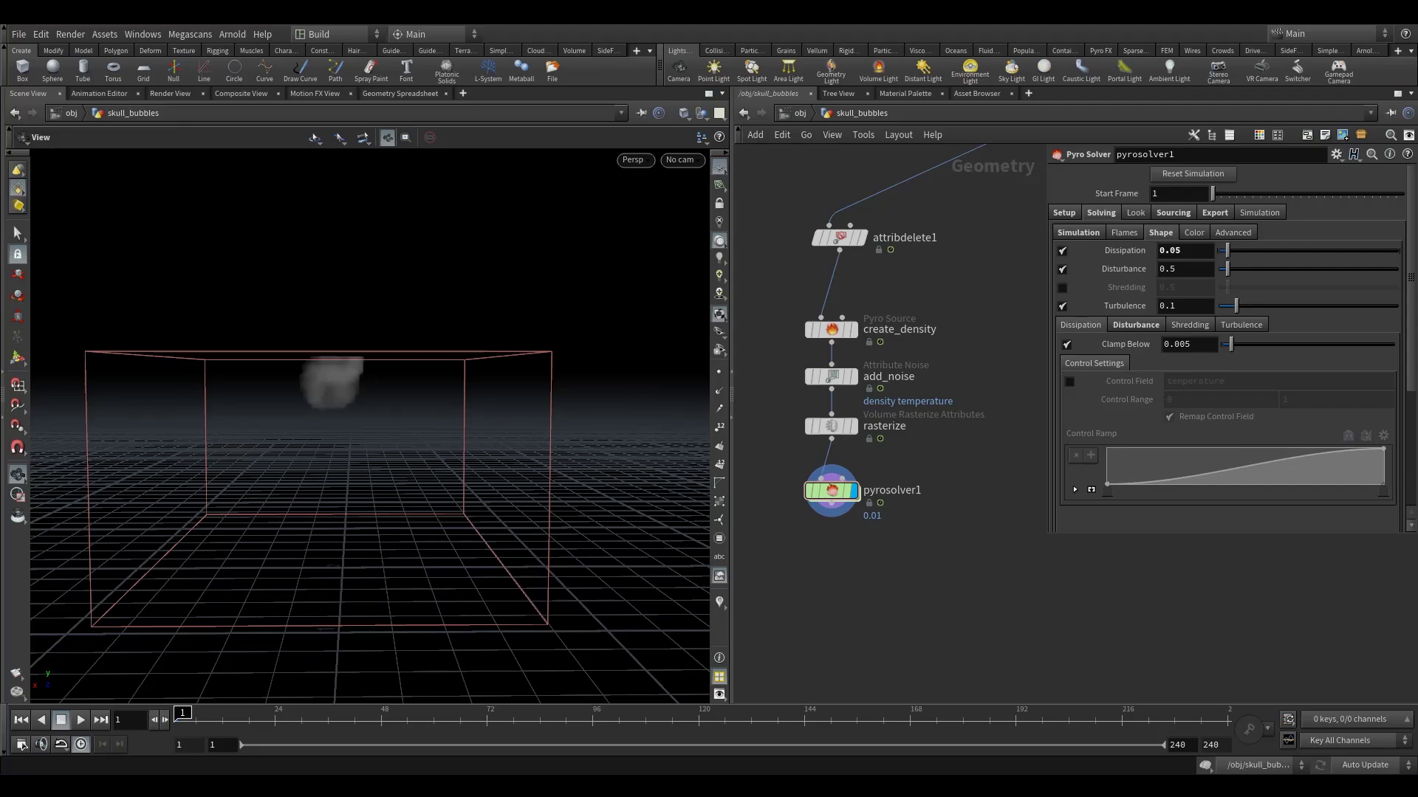
# - Simulate the turbulent smoke to about frame 17, return to frame 1 and view it from below
pyautogui.click(79, 720)
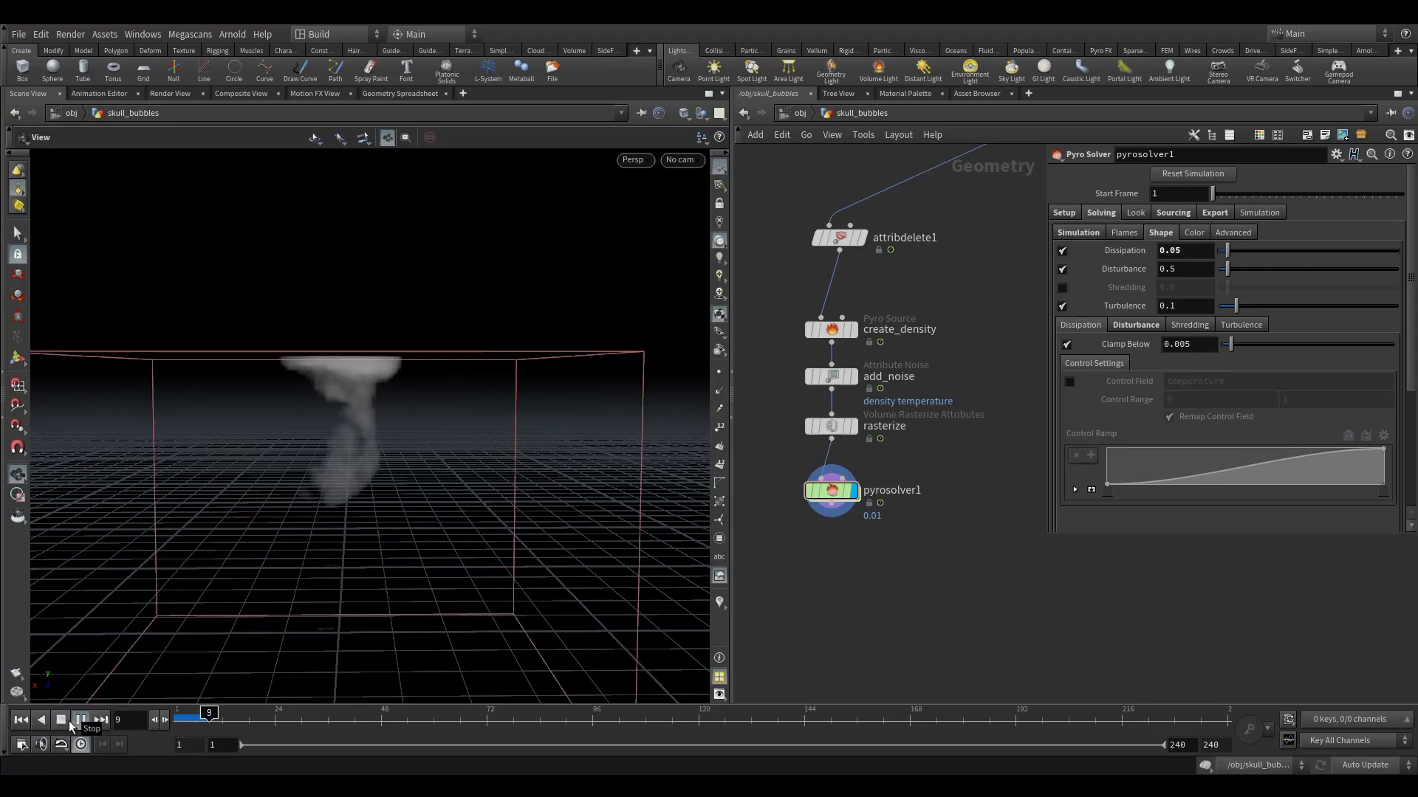
pyautogui.click(68, 722)
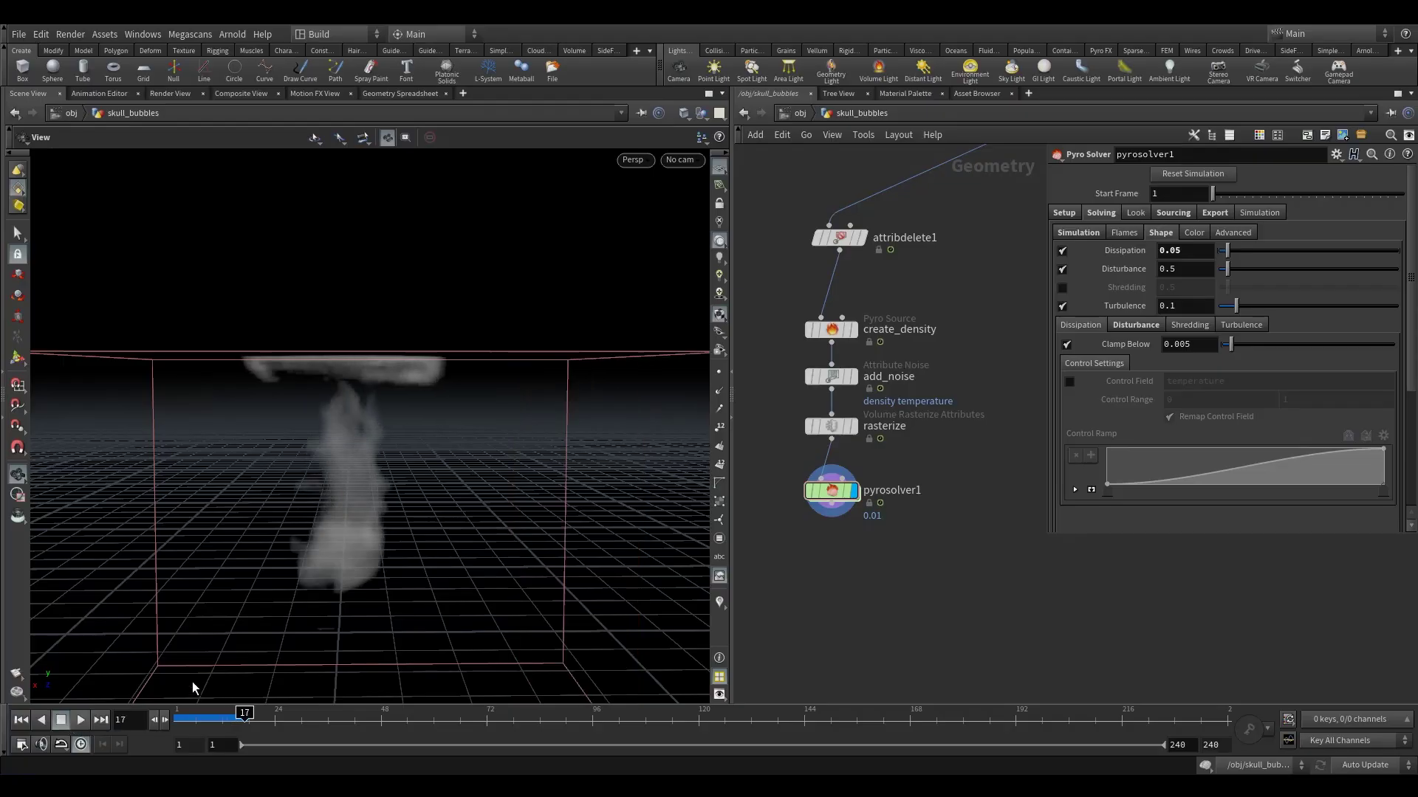
pyautogui.moveTo(215, 716); pyautogui.dragTo(176, 718)
pyautogui.moveTo(361, 601); pyautogui.dragTo(316, 399)
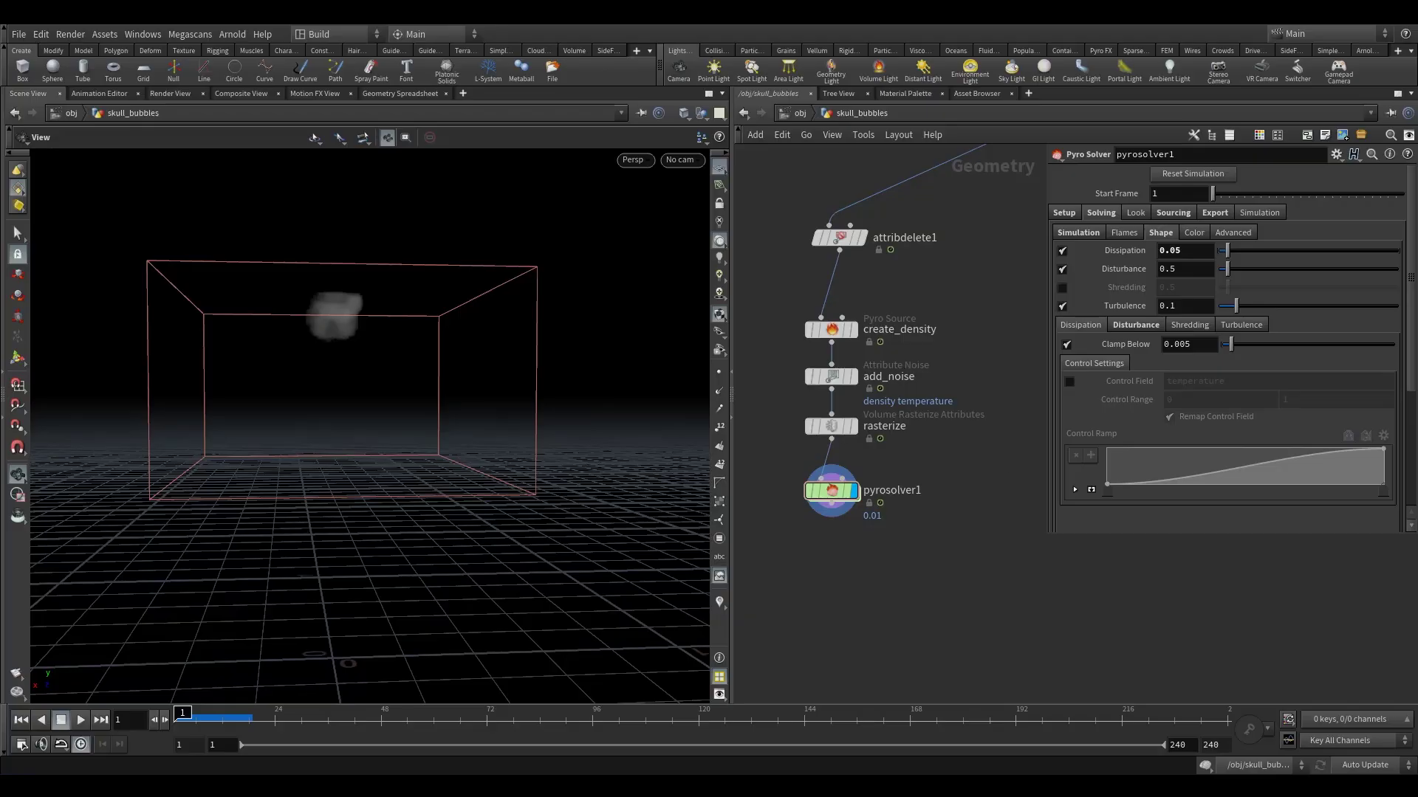
# - Set the solver's Turbulence to 1 and play the first frames of the simulation
pyautogui.click(1212, 305)
pyautogui.write('1')
pyautogui.press('Return')
pyautogui.click(81, 720)
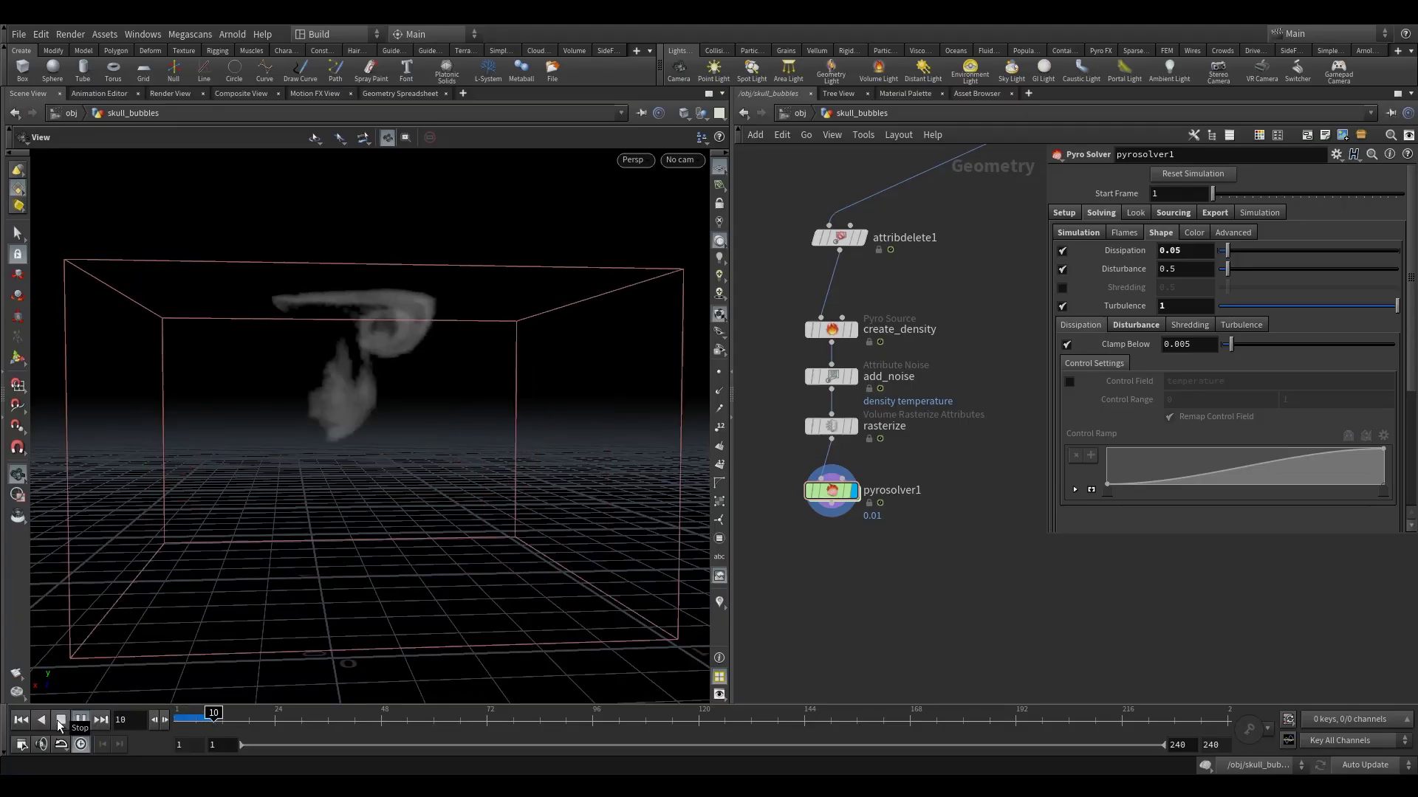
pyautogui.click(61, 720)
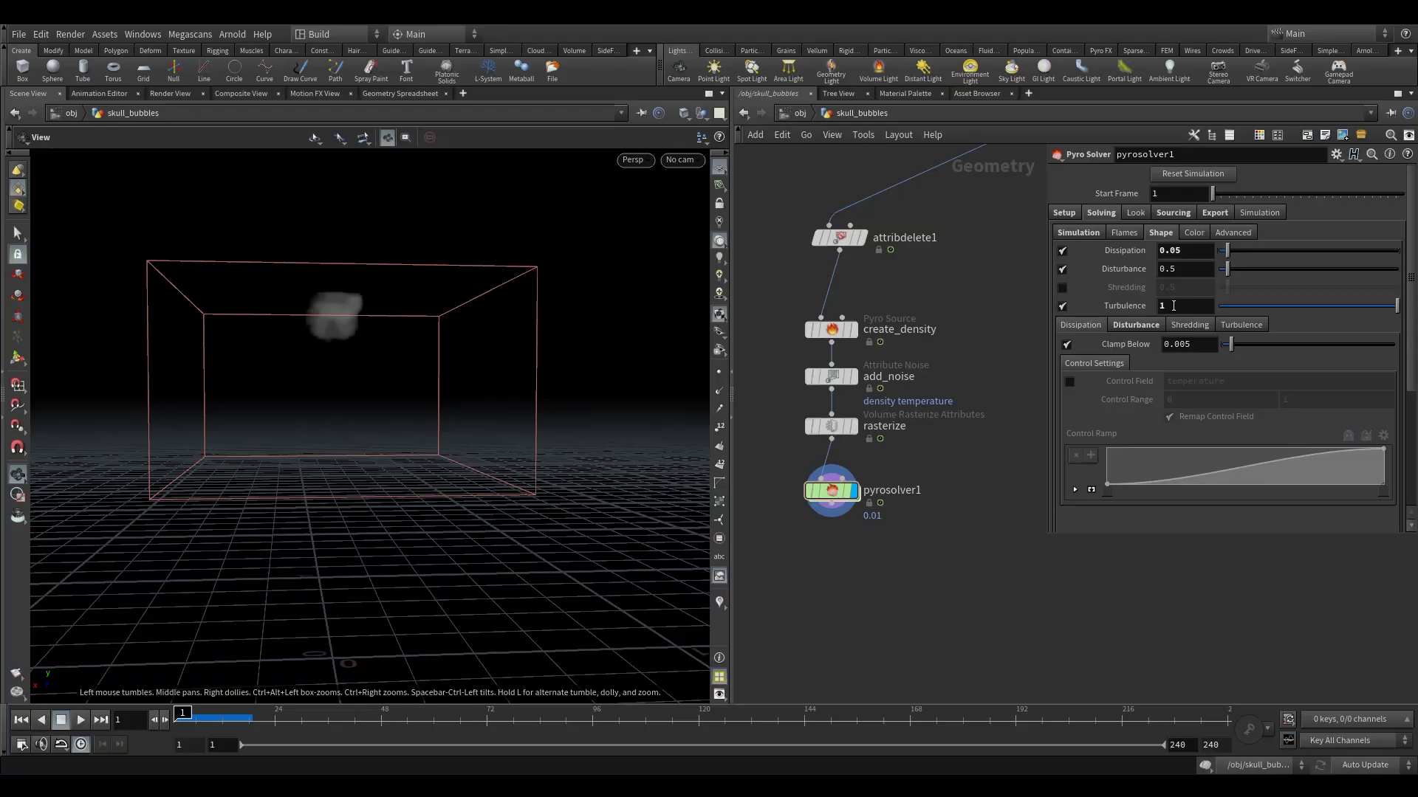
# - Keyframe Turbulence at 1 on frame 1 and 0.05 on frame 24, and replay the simulation from the start
pyautogui.keyDown('alt'); pyautogui.click(1173, 306); pyautogui.keyUp('alt')
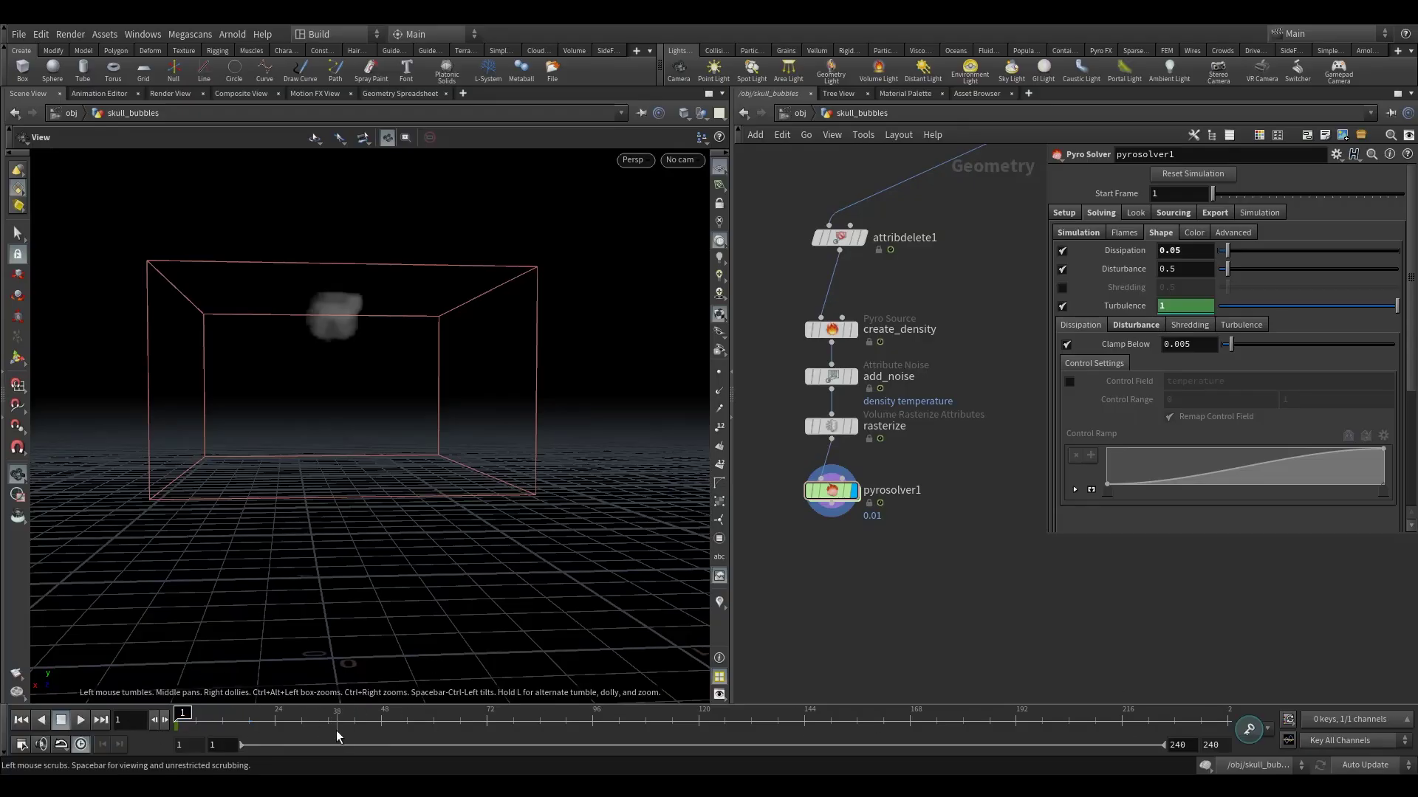
pyautogui.click(276, 724)
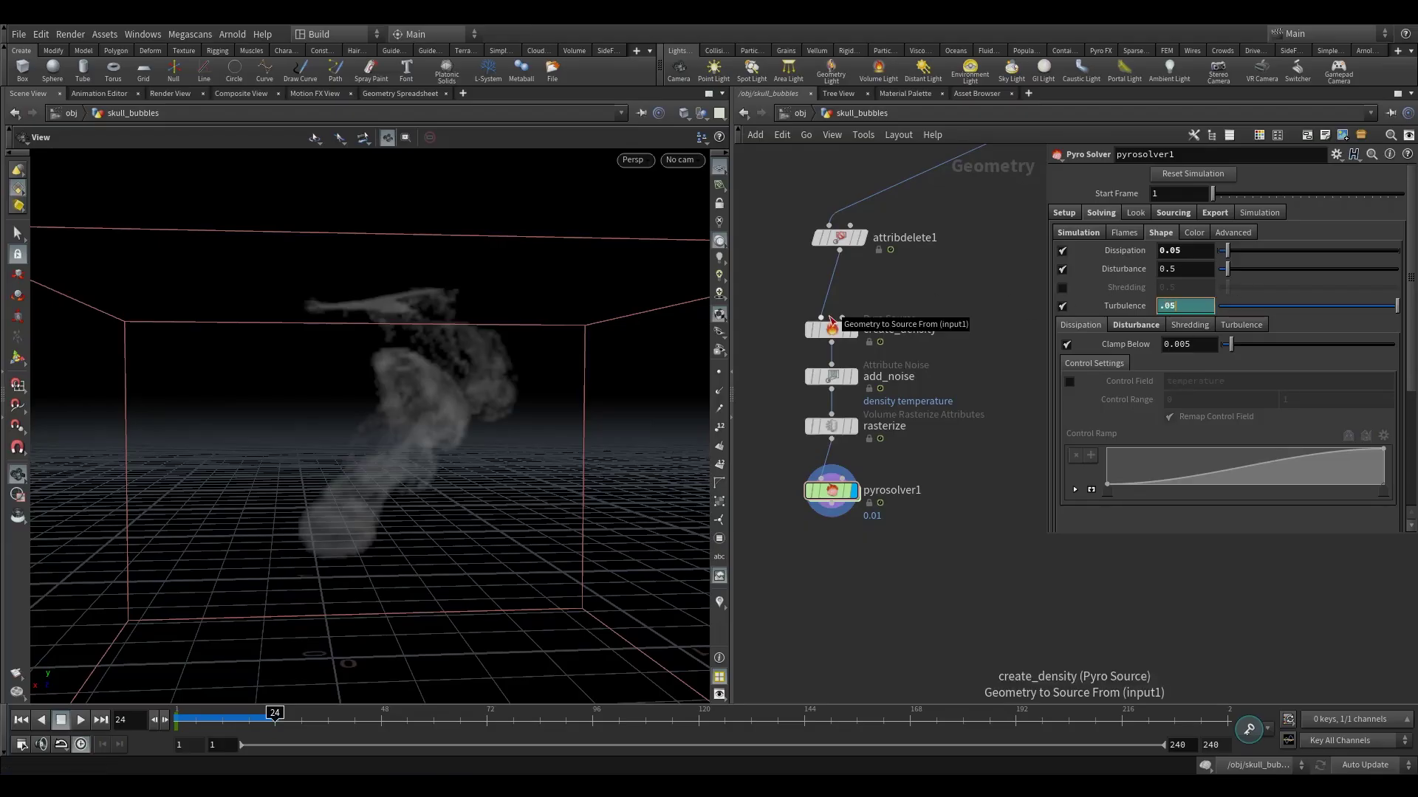
pyautogui.press('Return')
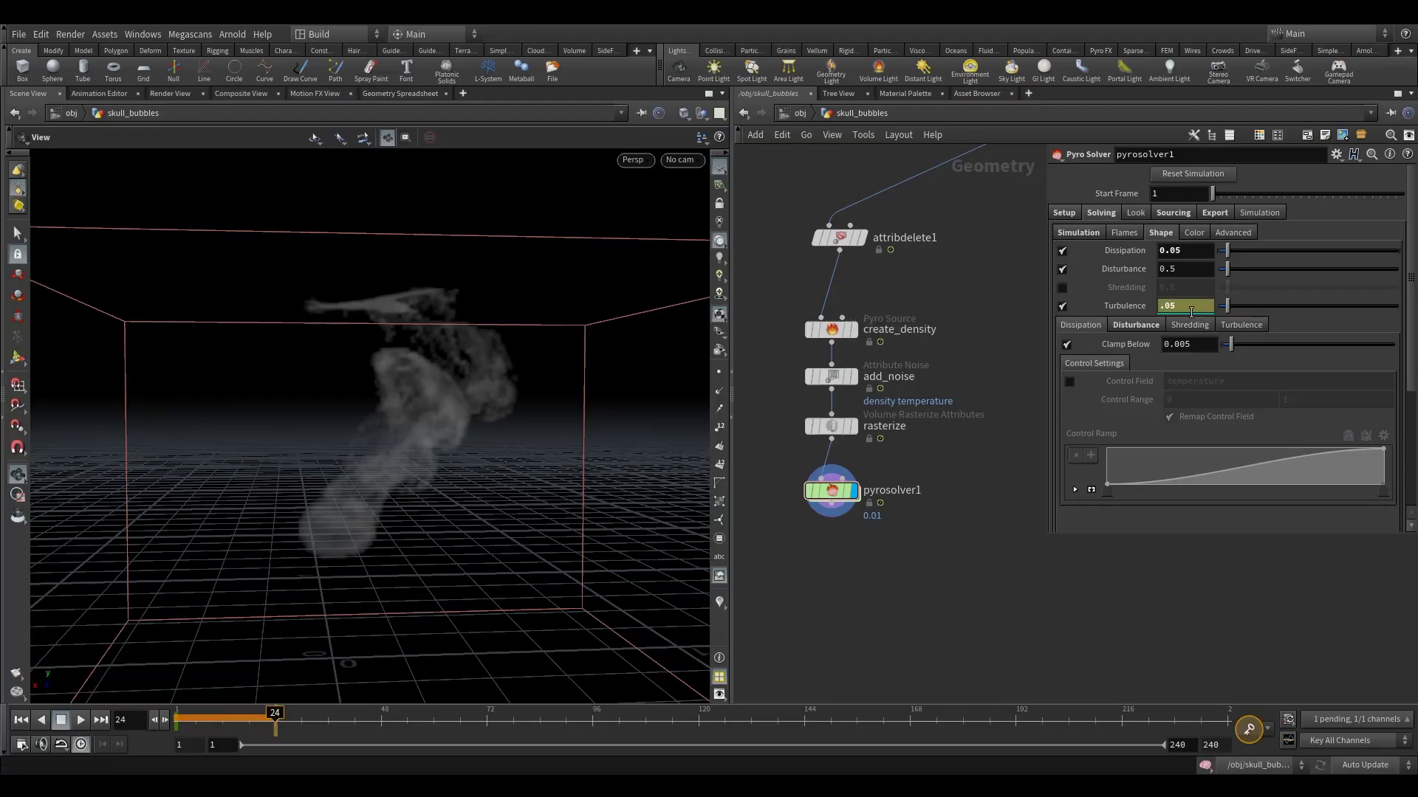
pyautogui.keyDown('alt'); pyautogui.click(1191, 312); pyautogui.keyUp('alt')
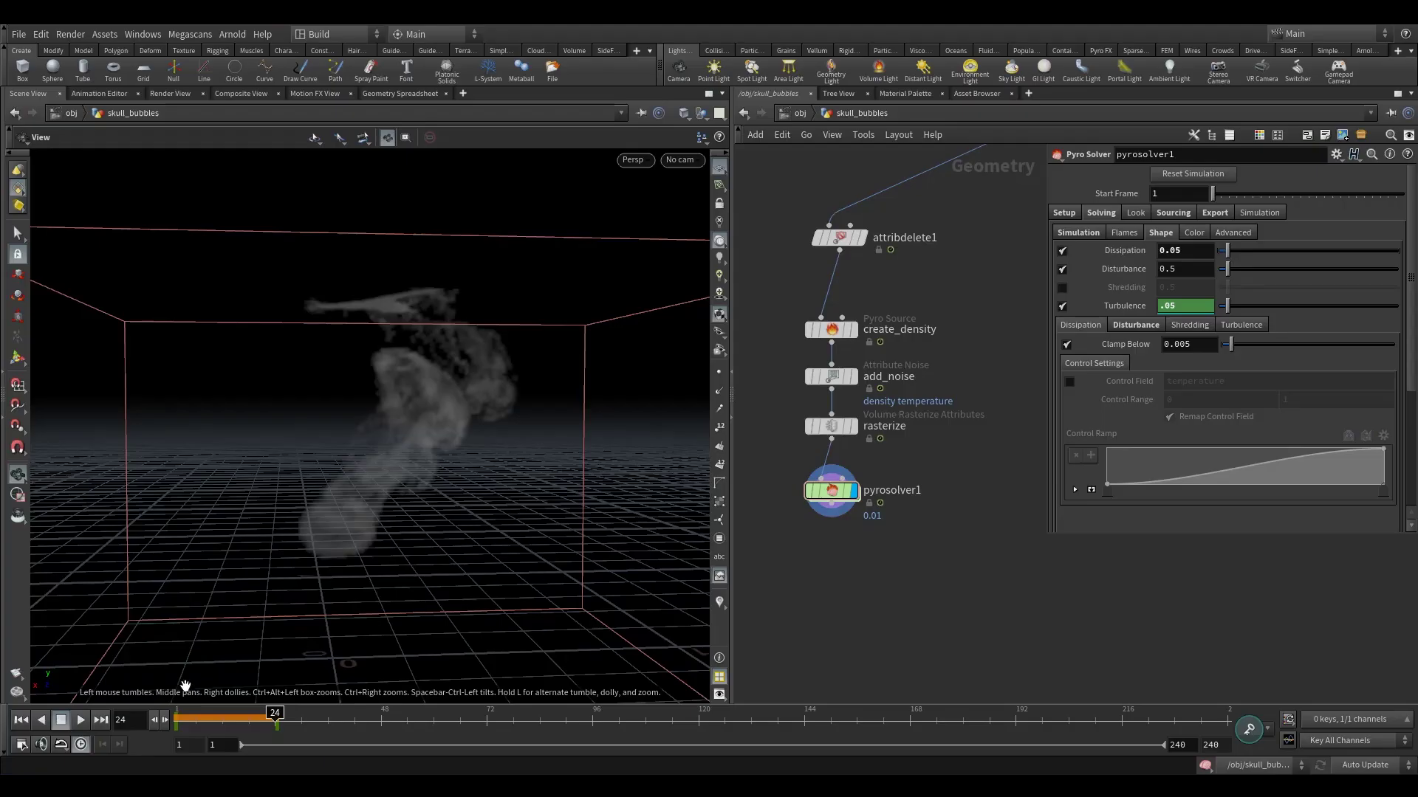
pyautogui.click(20, 720)
pyautogui.click(80, 720)
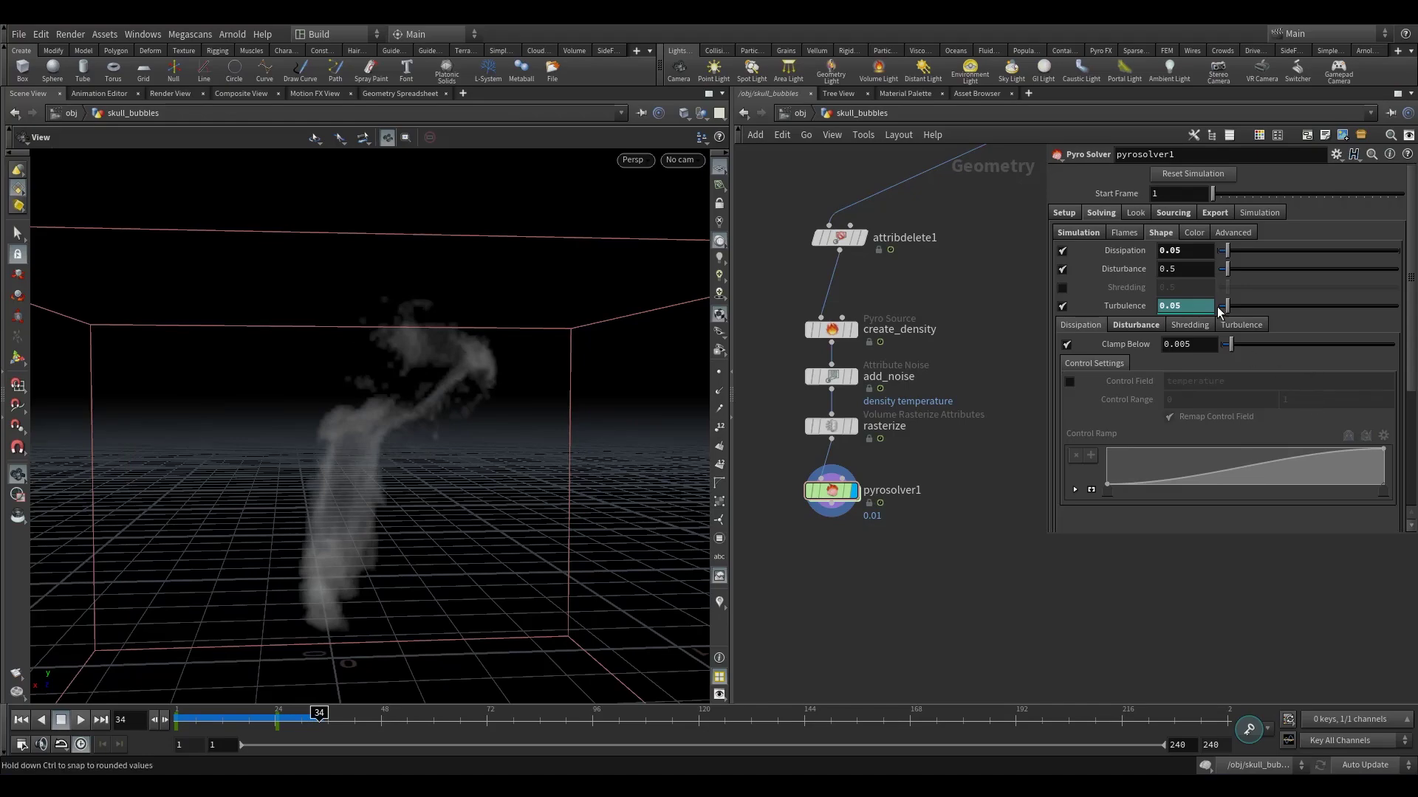
# - Return to frame 1 and set the turbulence Swirl Size to 0.5 and Pulse Length to 0.1
pyautogui.click(1231, 325)
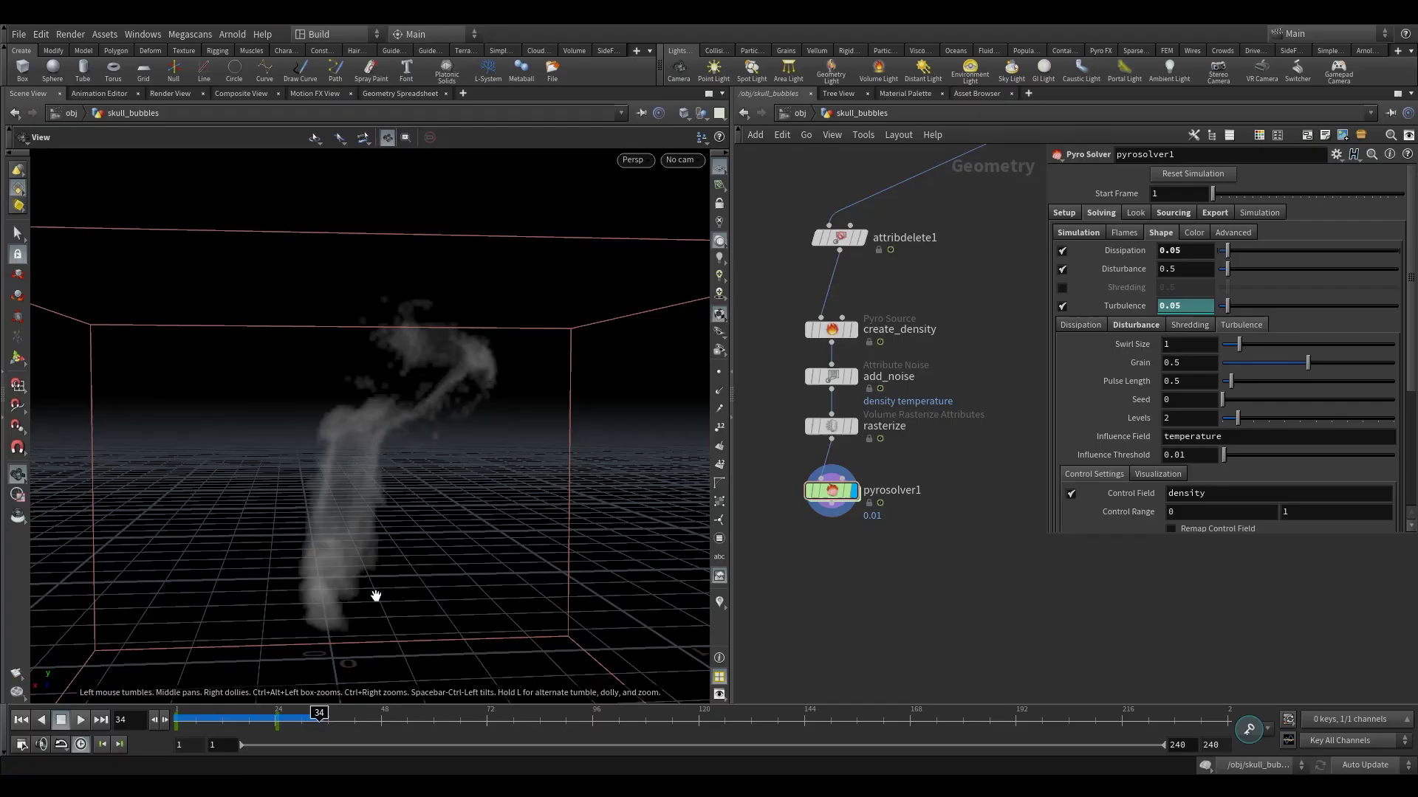
pyautogui.click(178, 722)
pyautogui.moveTo(1183, 344); pyautogui.dragTo(847, 378)
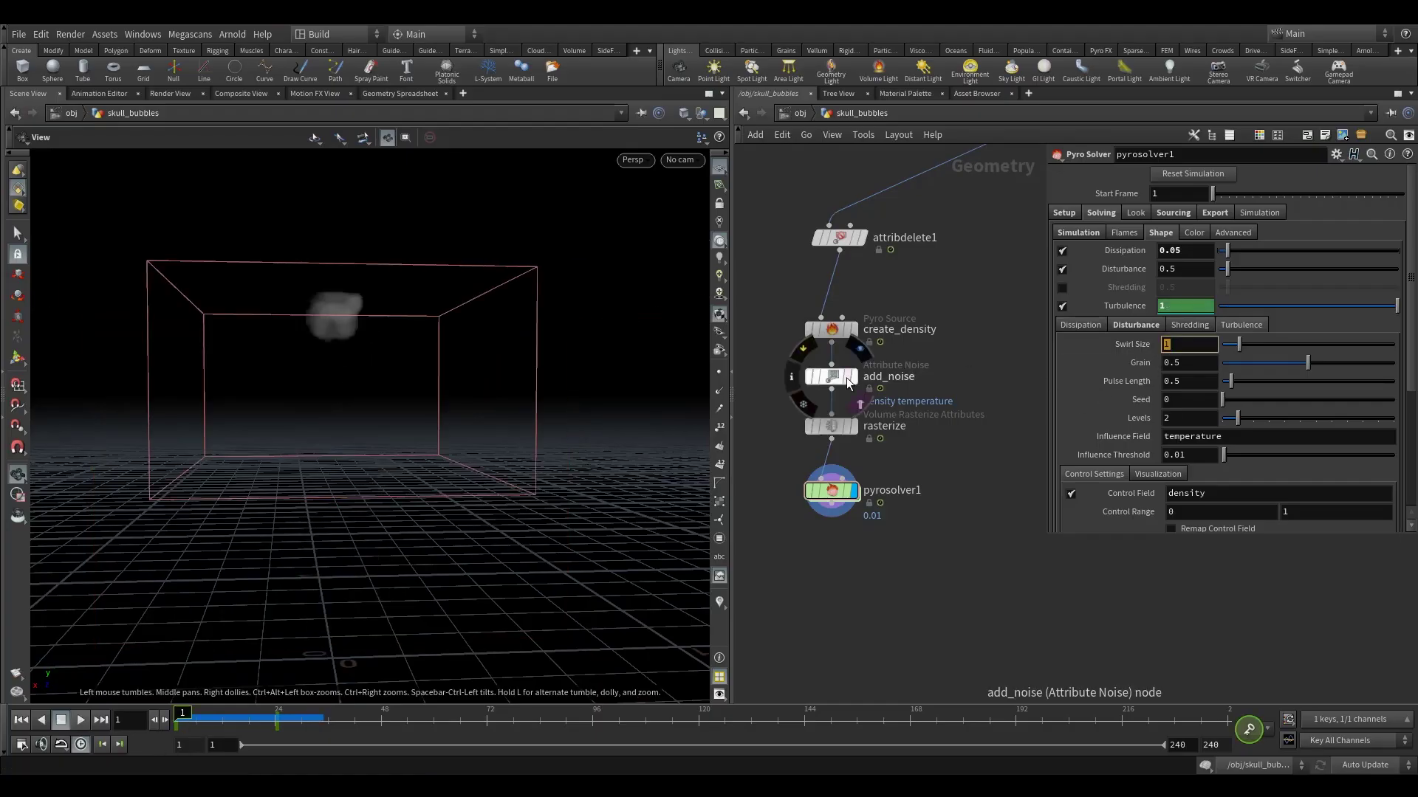
pyautogui.write('0.5')
pyautogui.press('Return')
pyautogui.moveTo(1175, 381); pyautogui.dragTo(1221, 383)
pyautogui.press('Return')
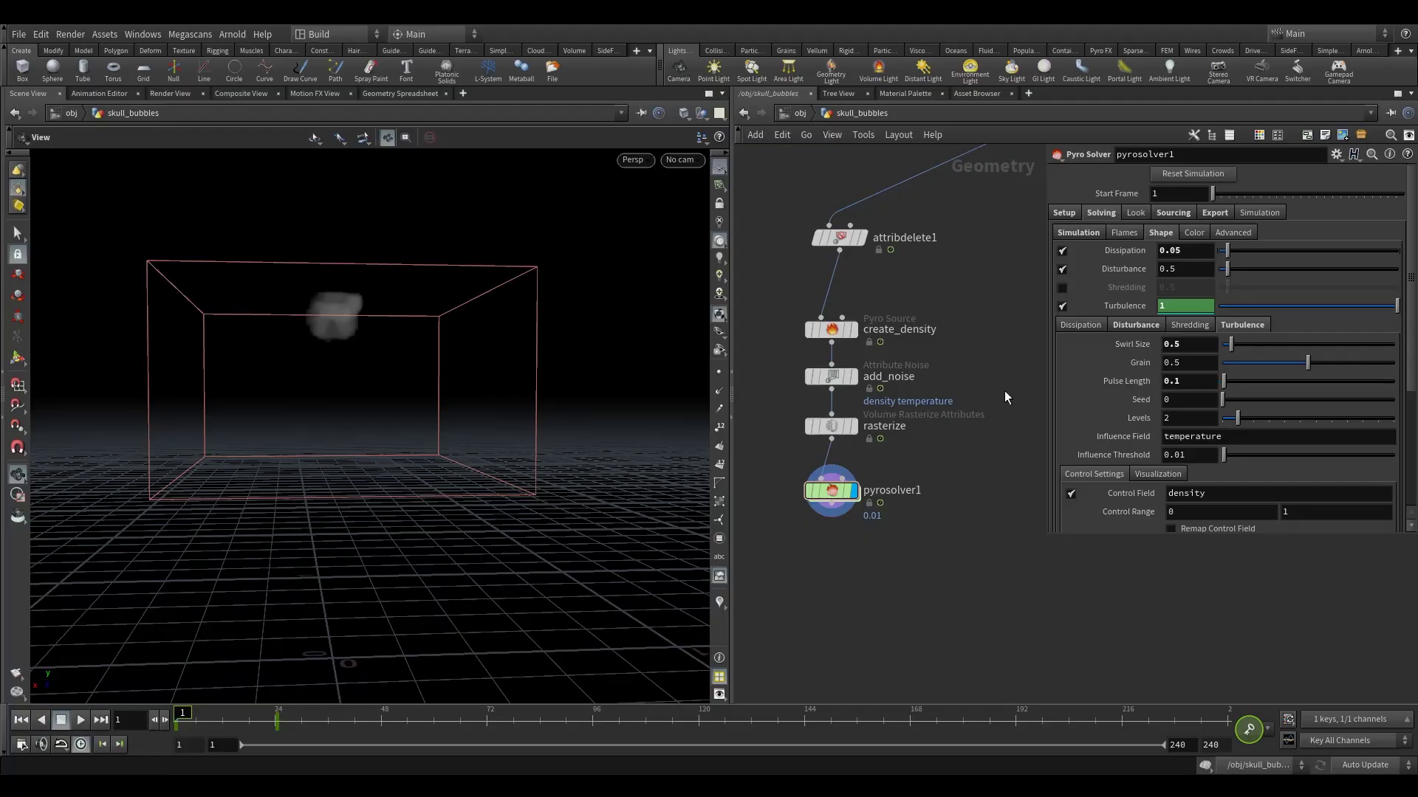
# - Display popnet, move it down slightly and wire it into the target points input of a new Copy to Points node
pyautogui.scroll(-5, 902, 451)
pyautogui.click(966, 362)
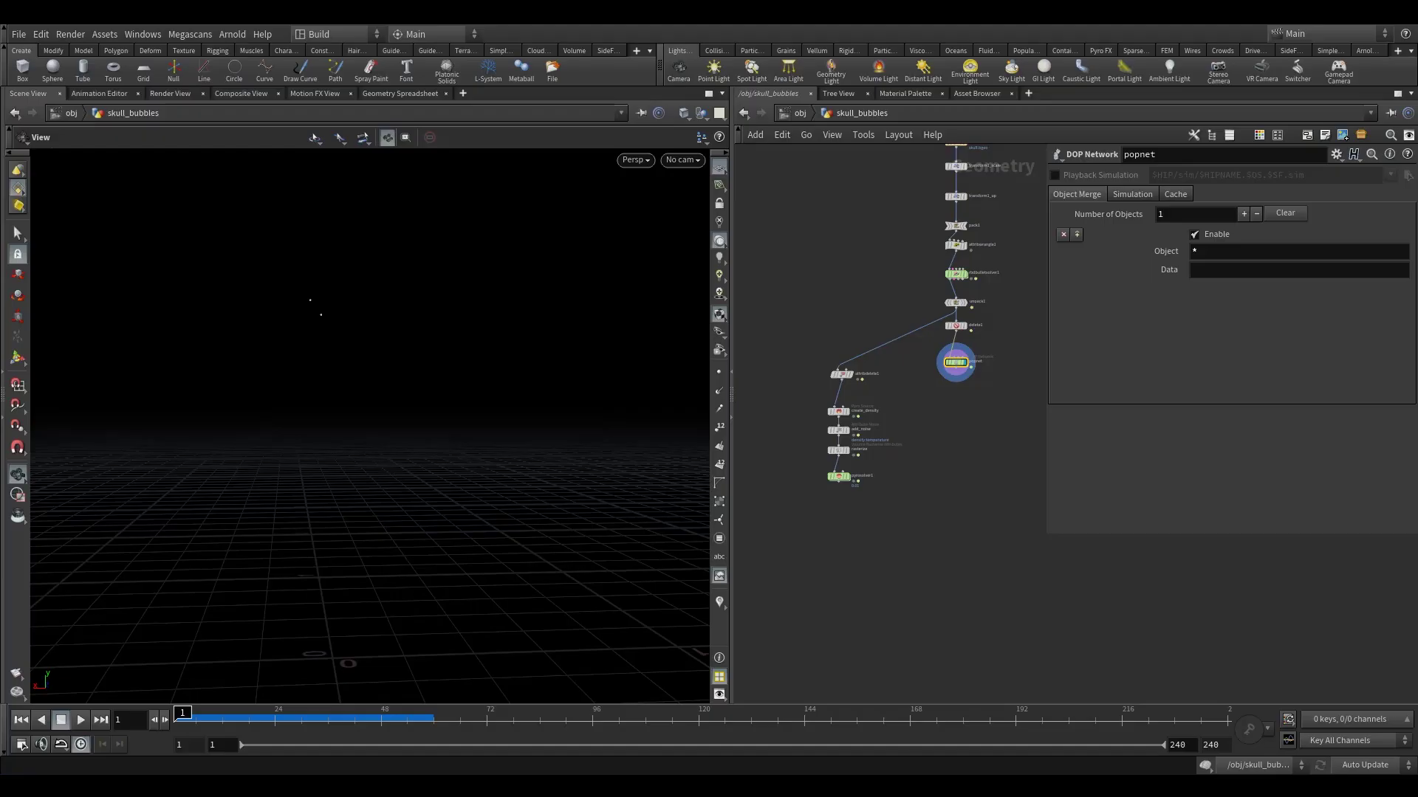
pyautogui.moveTo(954, 362); pyautogui.dragTo(954, 383)
pyautogui.press('Tab')
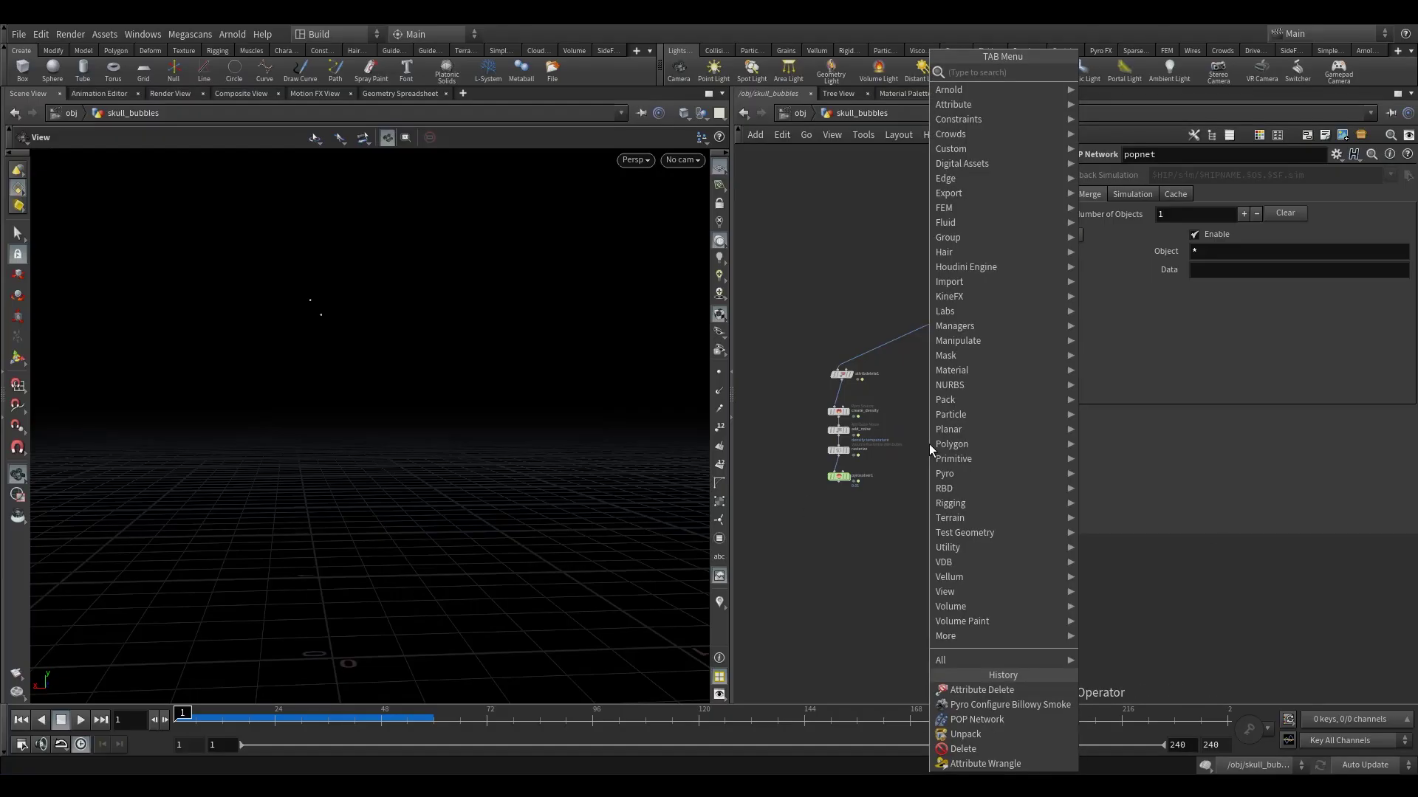
pyautogui.write('copy')
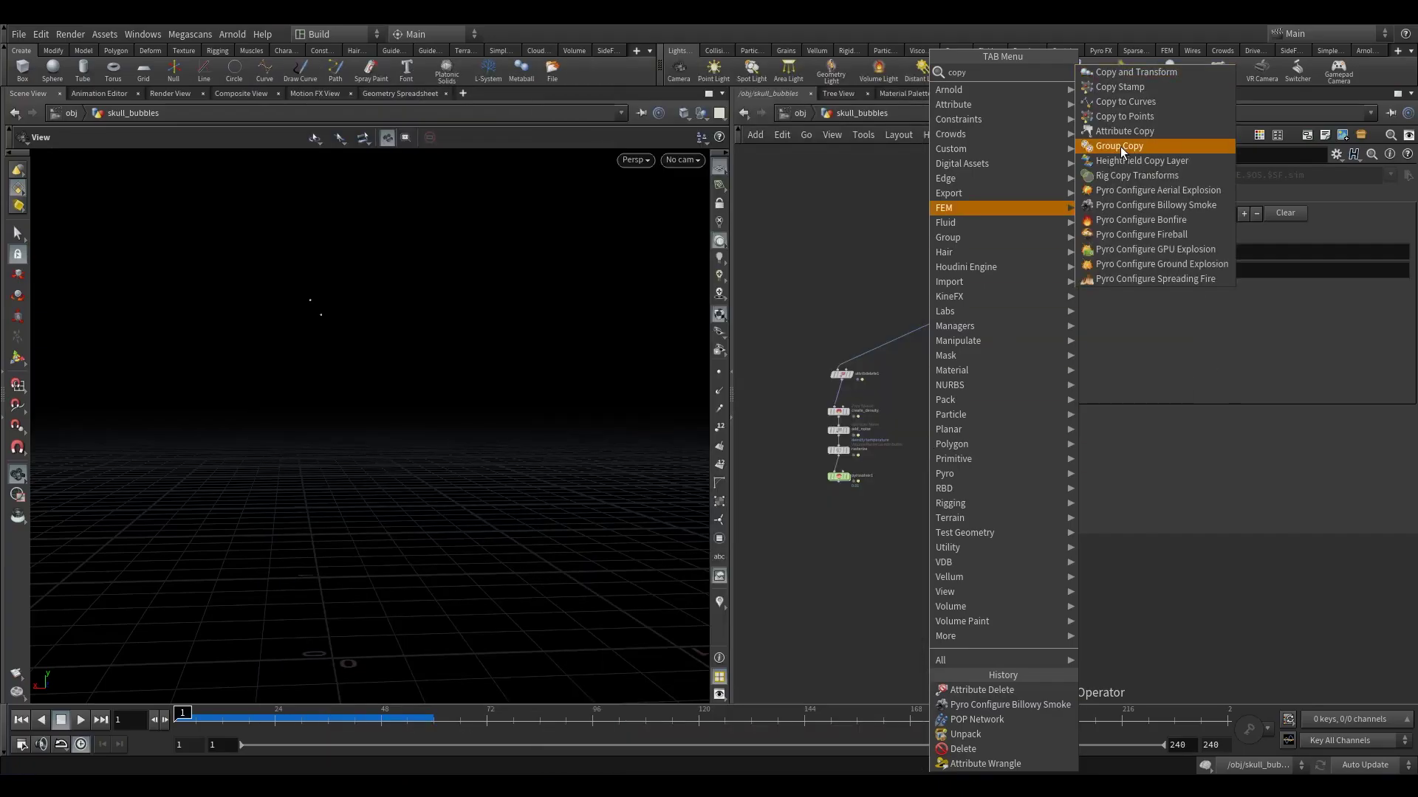
pyautogui.click(1141, 117)
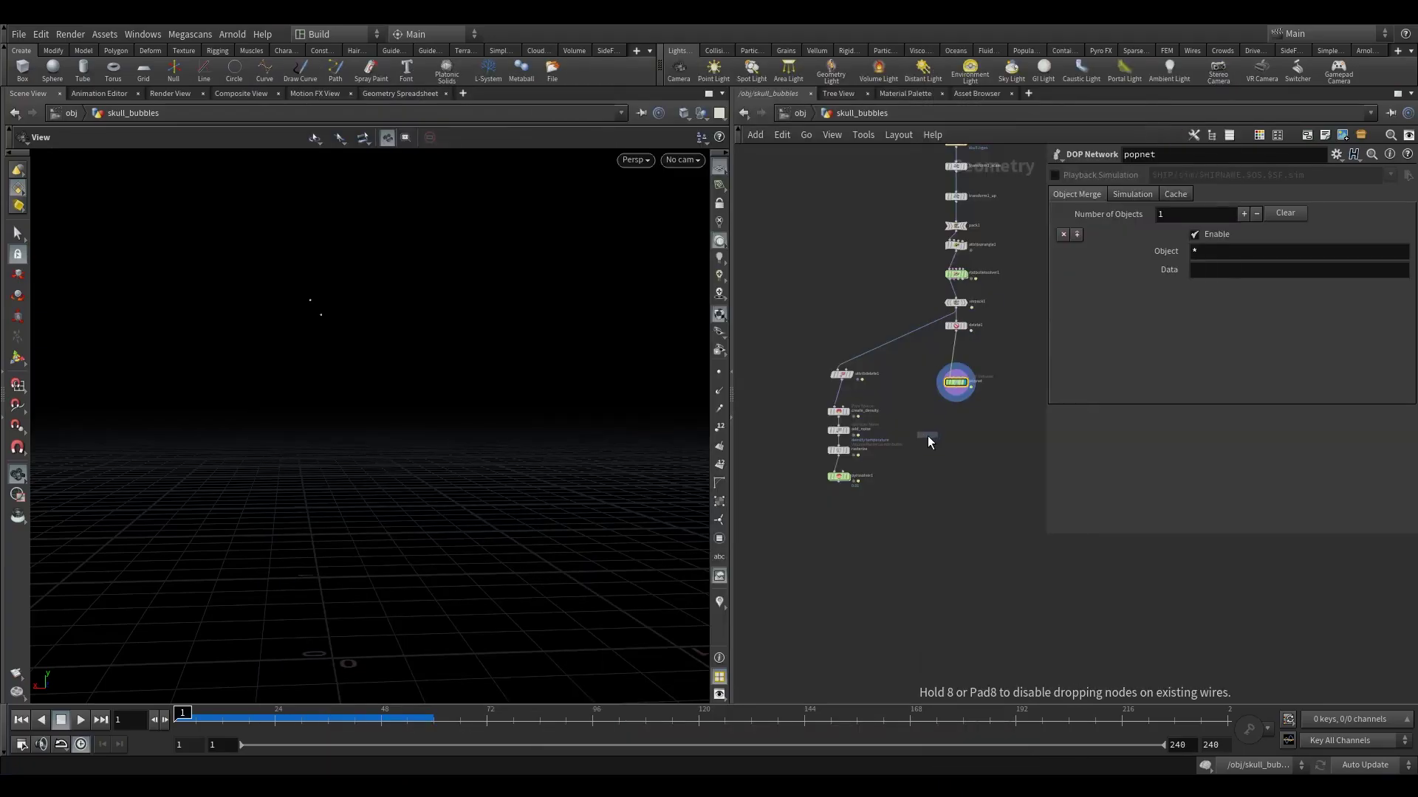
pyautogui.click(942, 443)
pyautogui.scroll(5, 942, 444)
pyautogui.moveTo(932, 442); pyautogui.dragTo(984, 294)
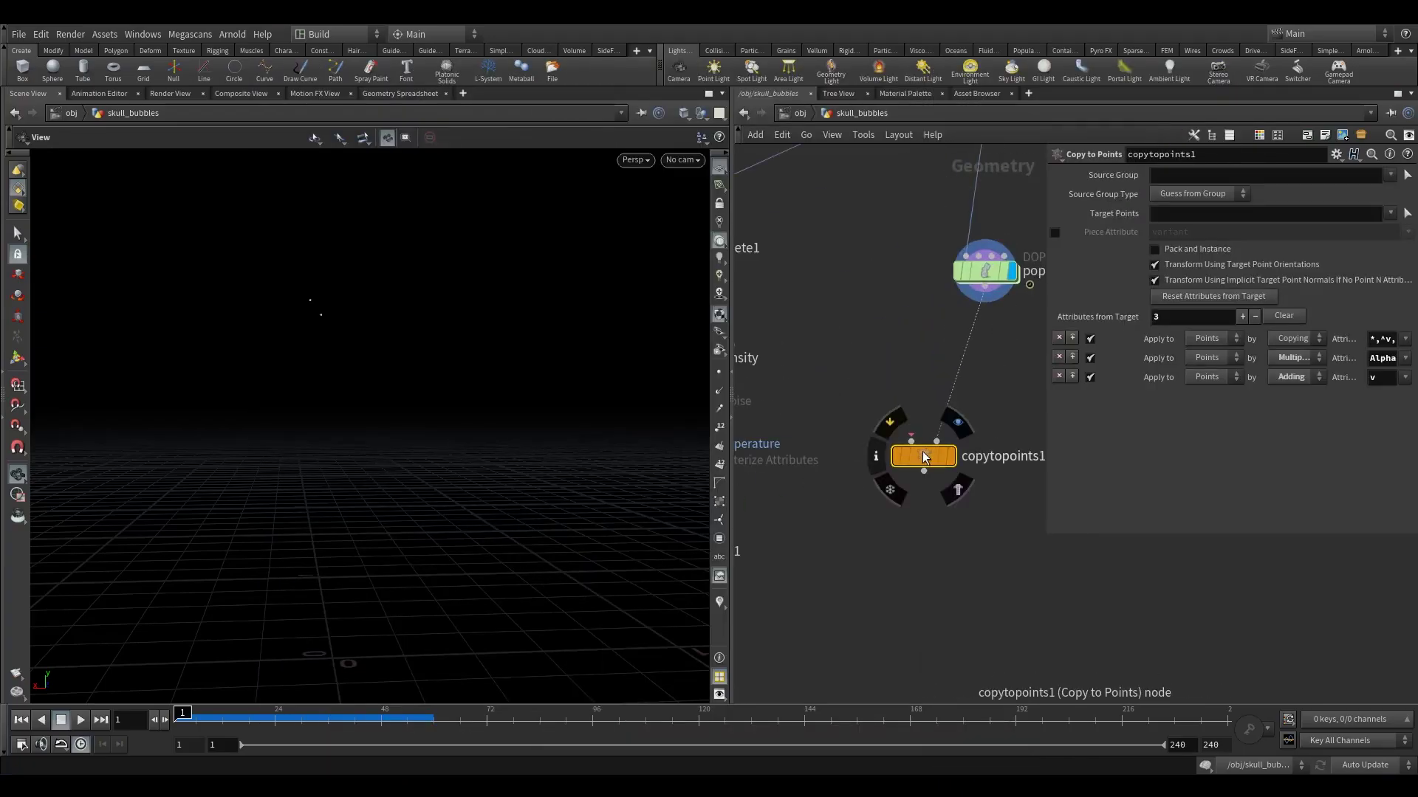
# - Add a Sphere node beside popnet and set its primitive type to Polygon
pyautogui.press('Tab')
pyautogui.write('sp')
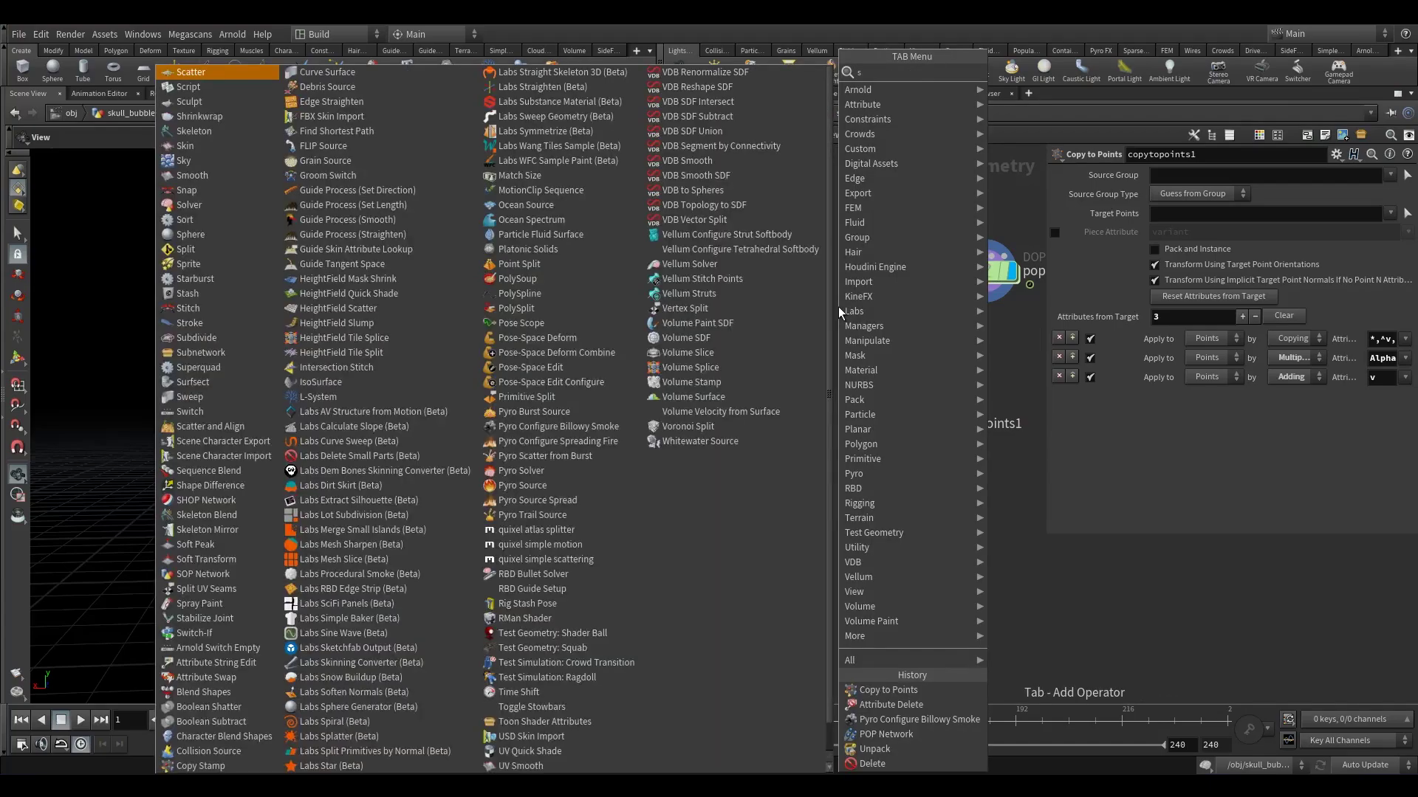
pyautogui.click(982, 72)
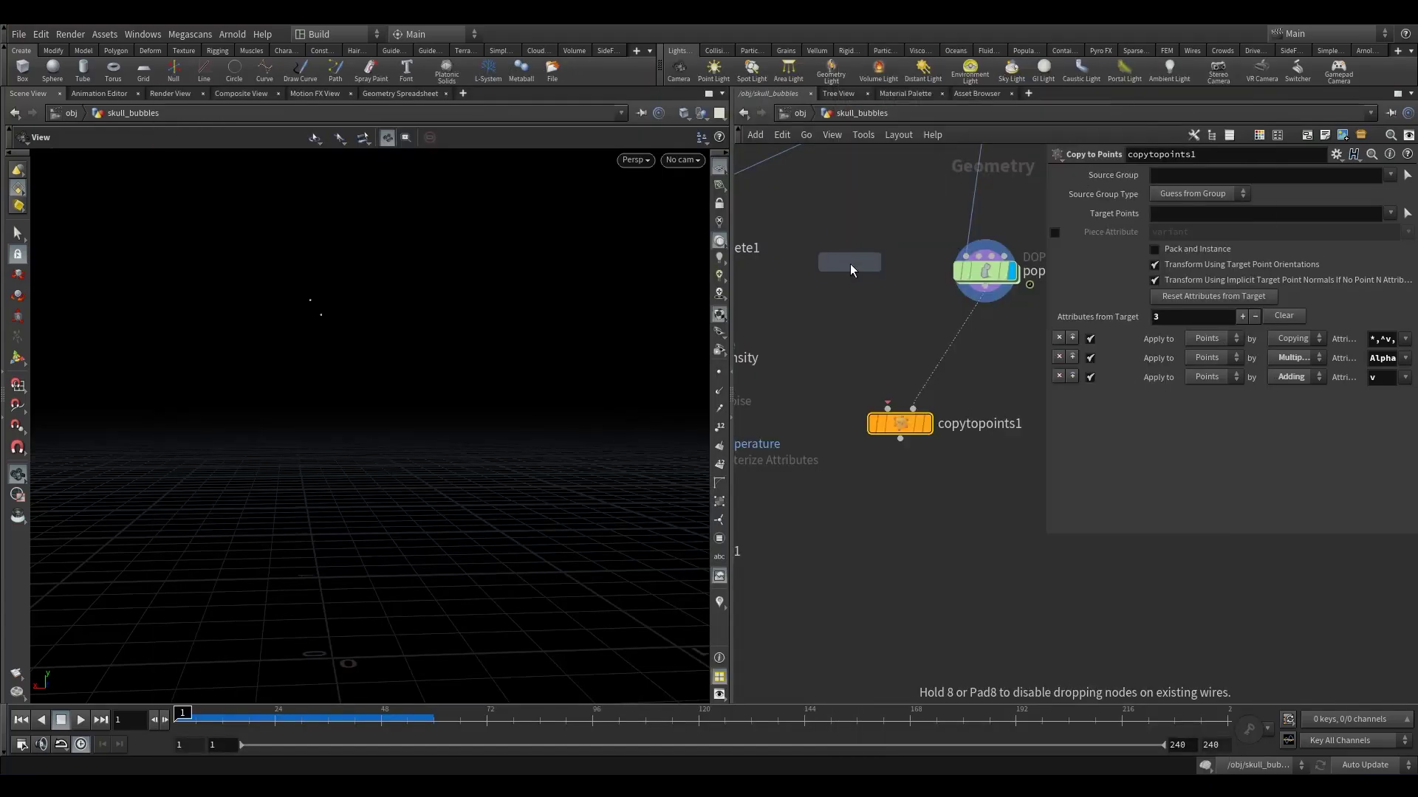
pyautogui.click(850, 272)
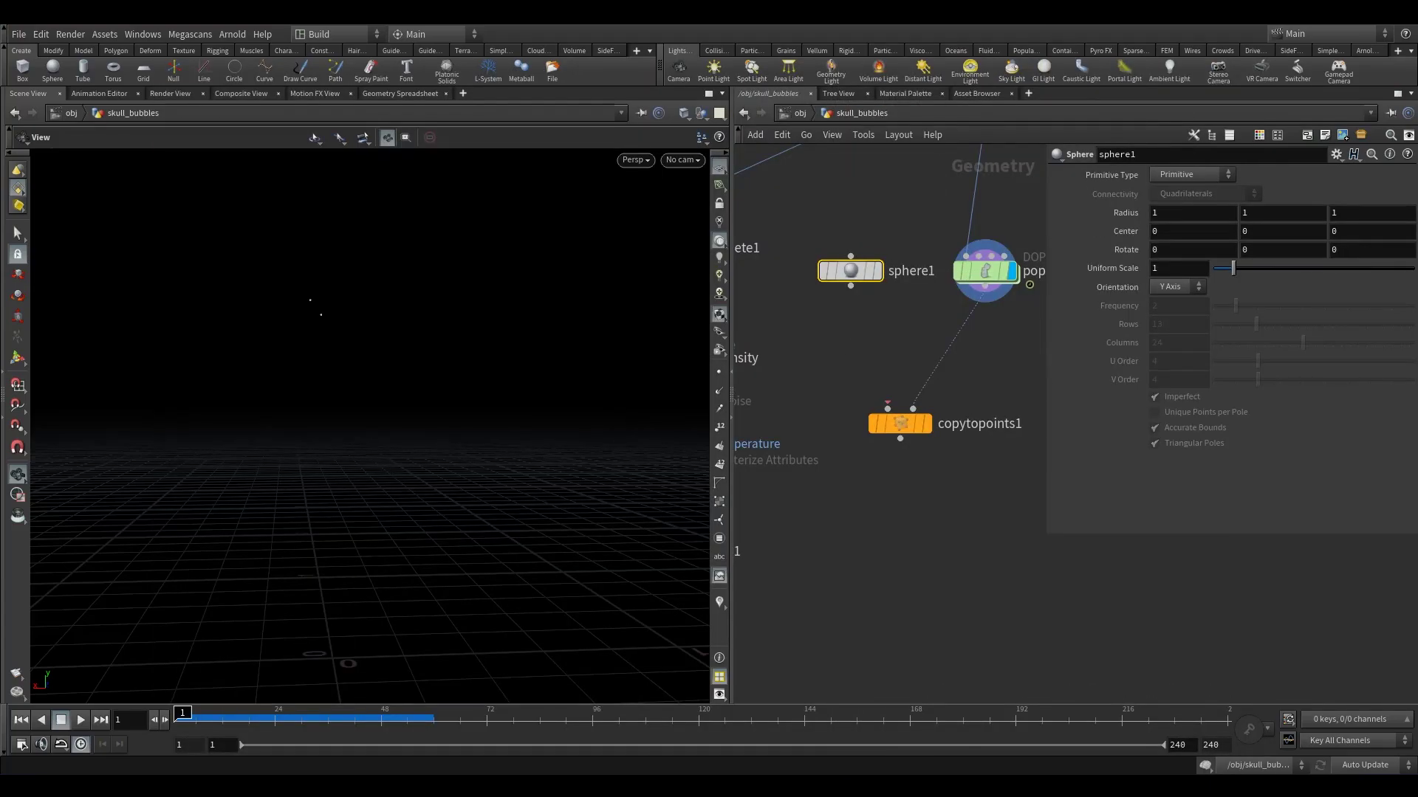
pyautogui.click(1197, 179)
pyautogui.click(1199, 194)
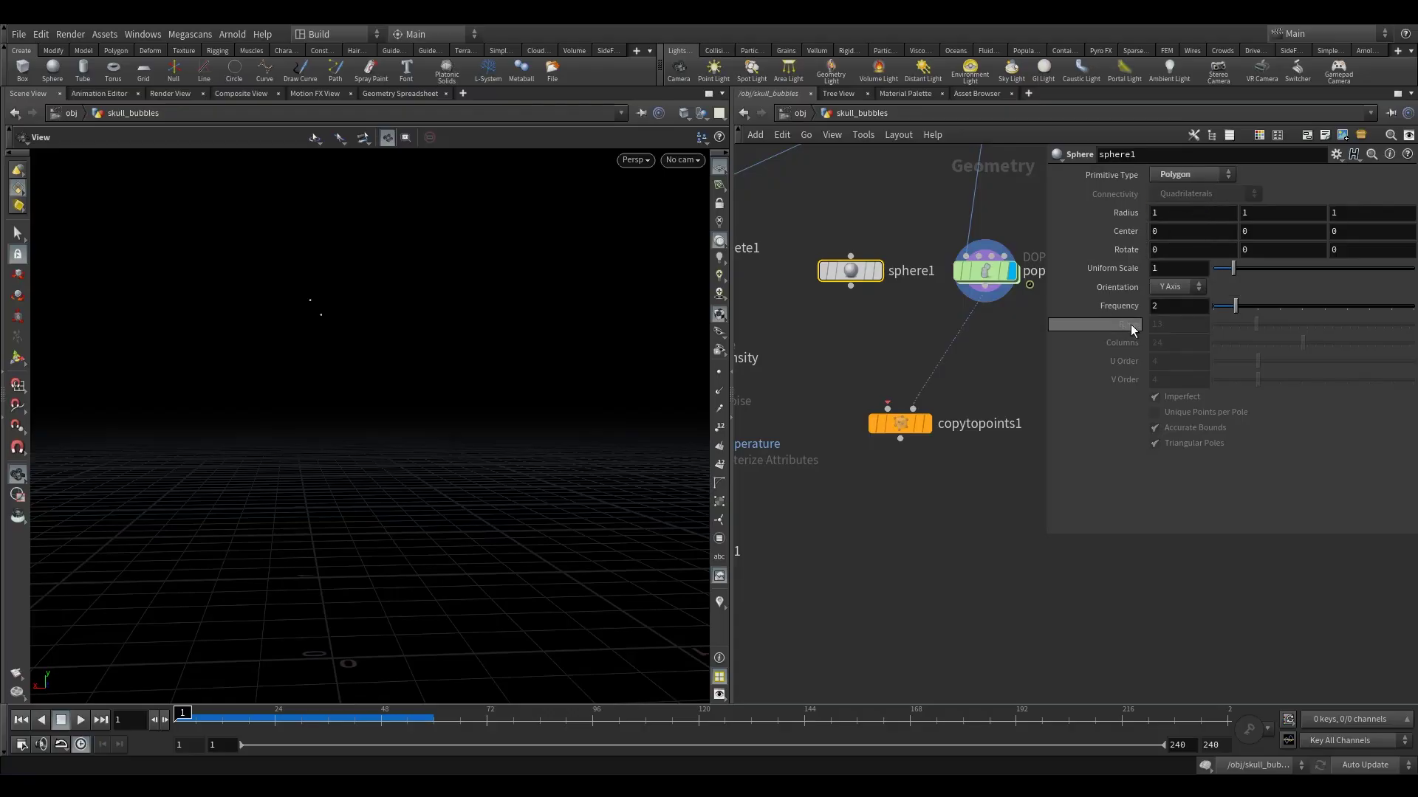
# - Connect sphere1 to the first input of copytopoints1, display the copied spheres and move the node down
pyautogui.moveTo(851, 286); pyautogui.dragTo(887, 408)
pyautogui.click(925, 423)
pyautogui.click(899, 423)
pyautogui.moveTo(899, 423); pyautogui.dragTo(901, 462)
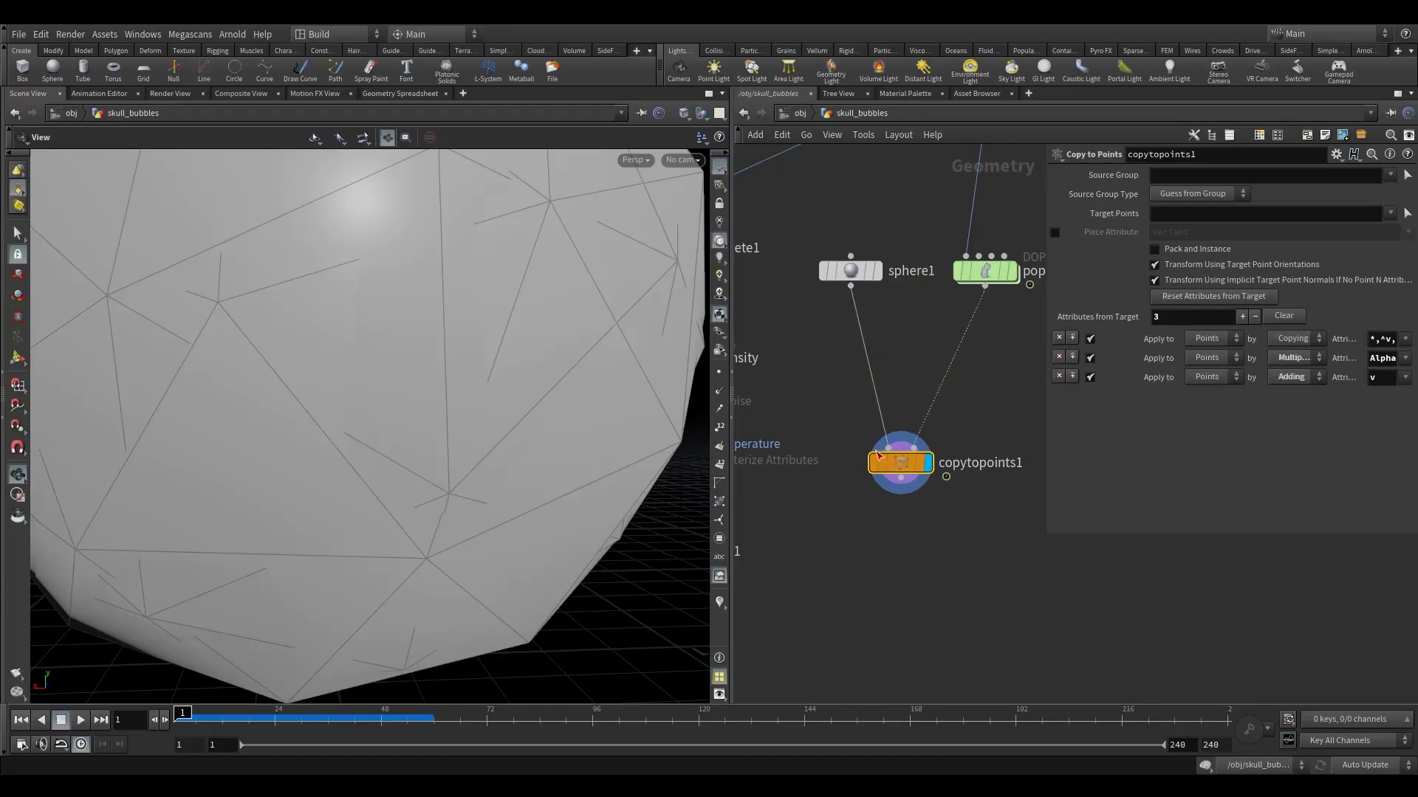
# - Insert an Attribute Randomize node on the wire between popnet and copytopoints1
pyautogui.press('Tab')
pyautogui.write('ar')
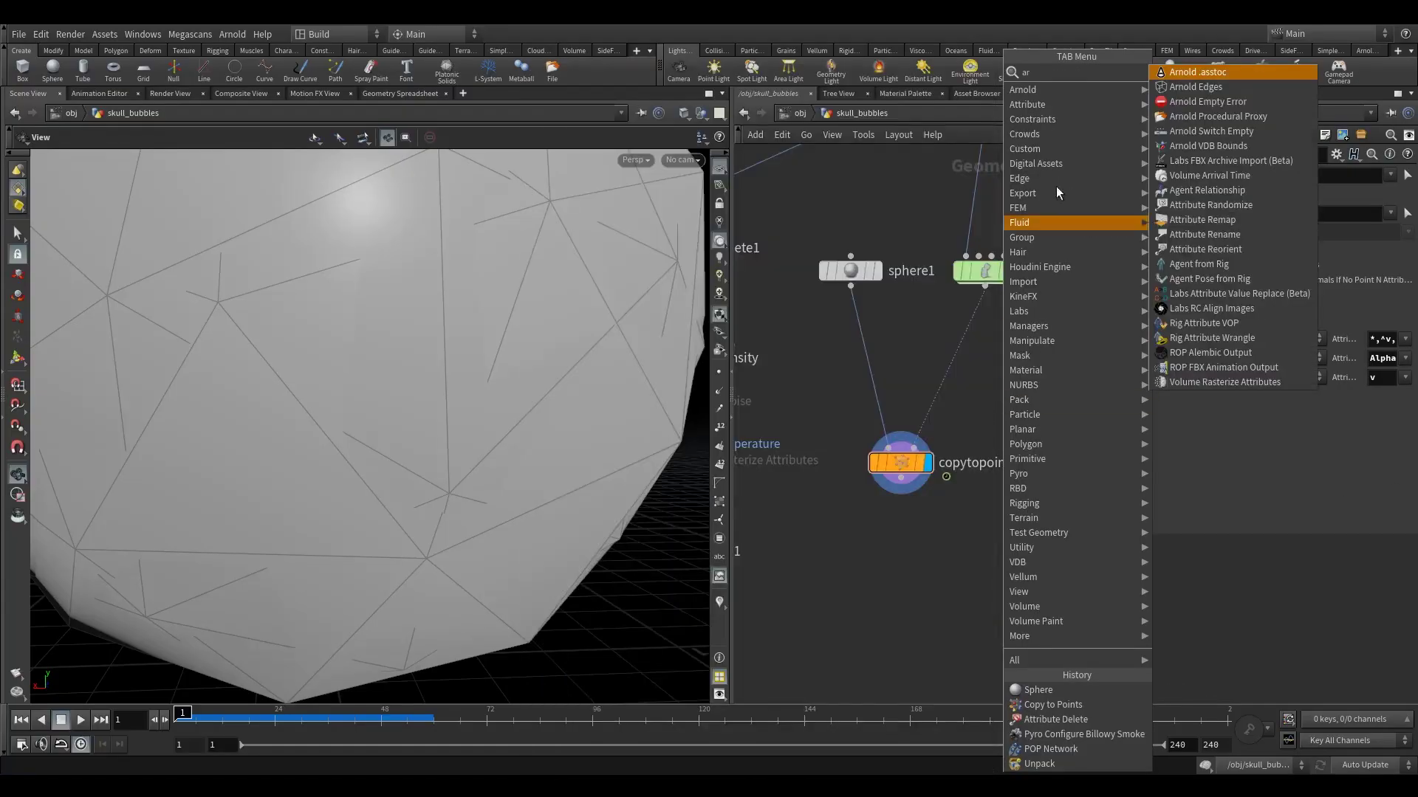
pyautogui.click(1239, 205)
pyautogui.click(959, 376)
pyautogui.moveTo(955, 375); pyautogui.dragTo(989, 373)
# - Set the randomized attribute name to pscale, enable the id Seed Attribute and shift copytopoints1 slightly
pyautogui.click(1198, 235)
pyautogui.moveTo(1198, 236); pyautogui.dragTo(1079, 238)
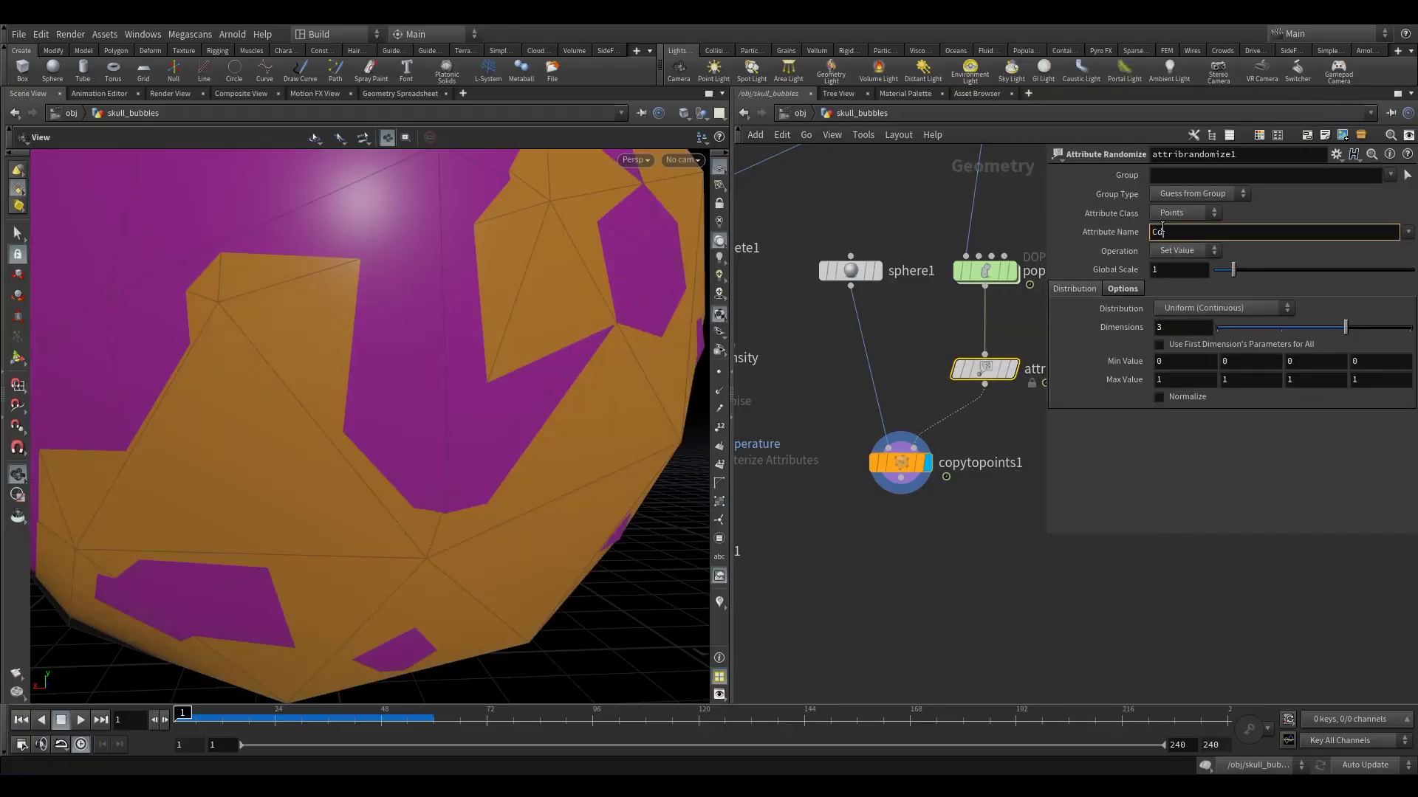
pyautogui.write('pscale')
pyautogui.press('Return')
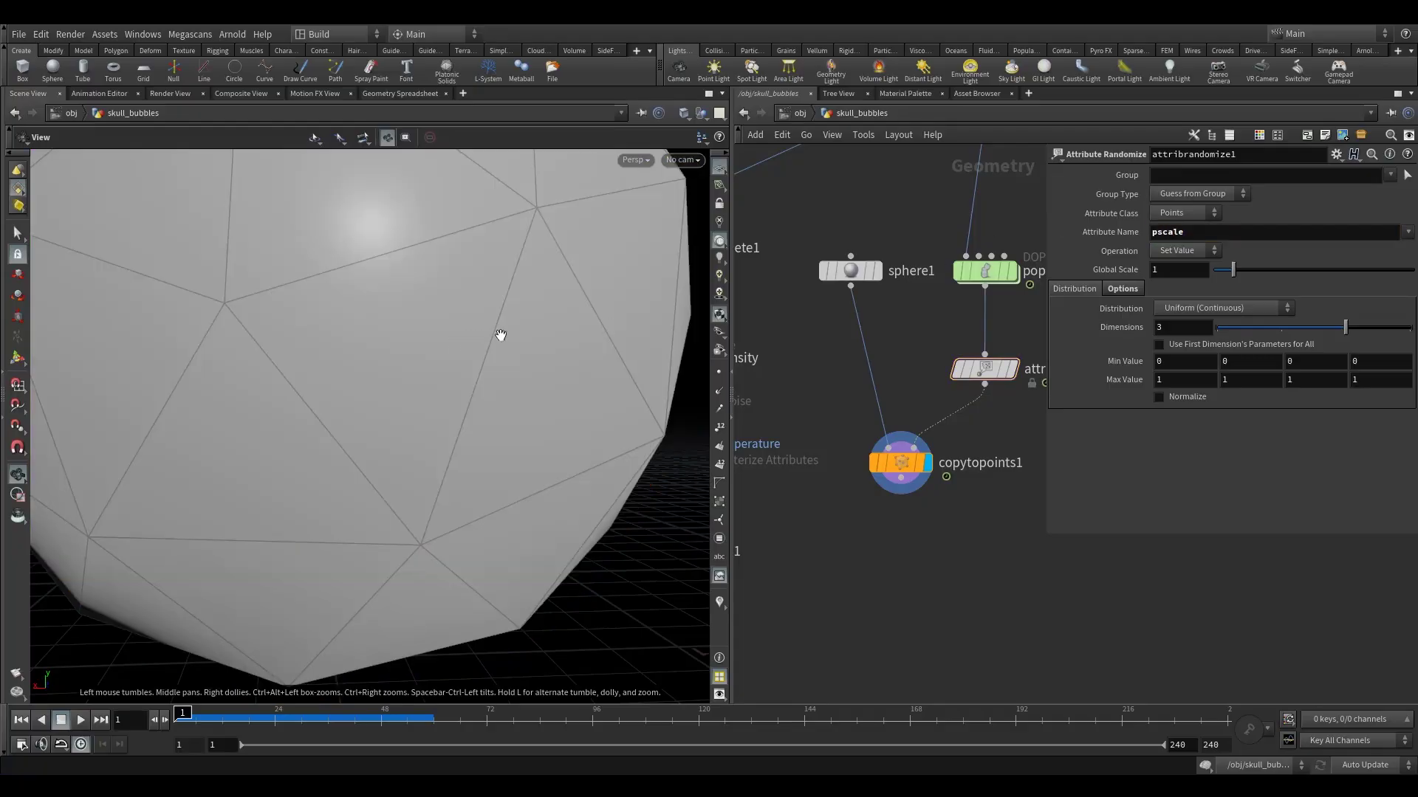
pyautogui.click(1122, 289)
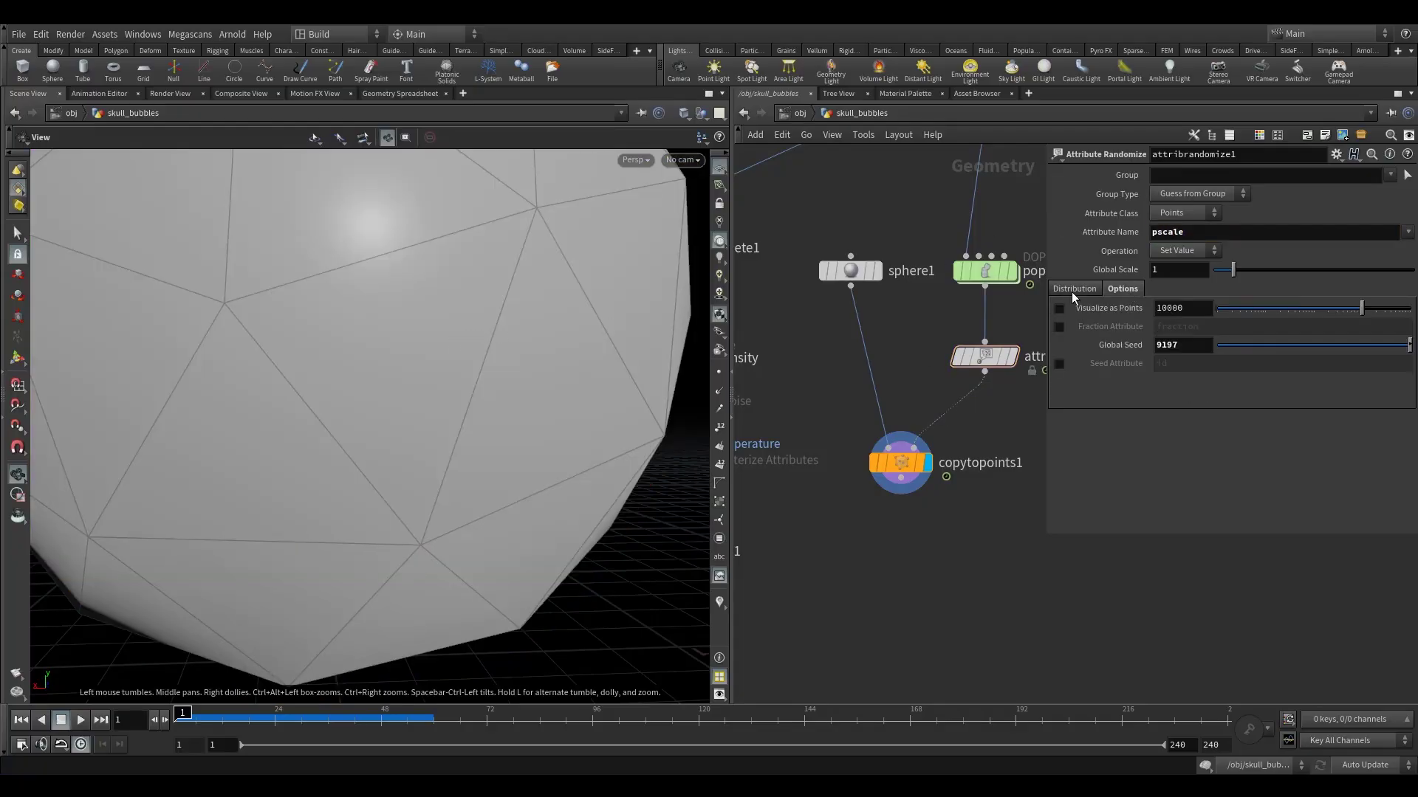
pyautogui.click(1057, 365)
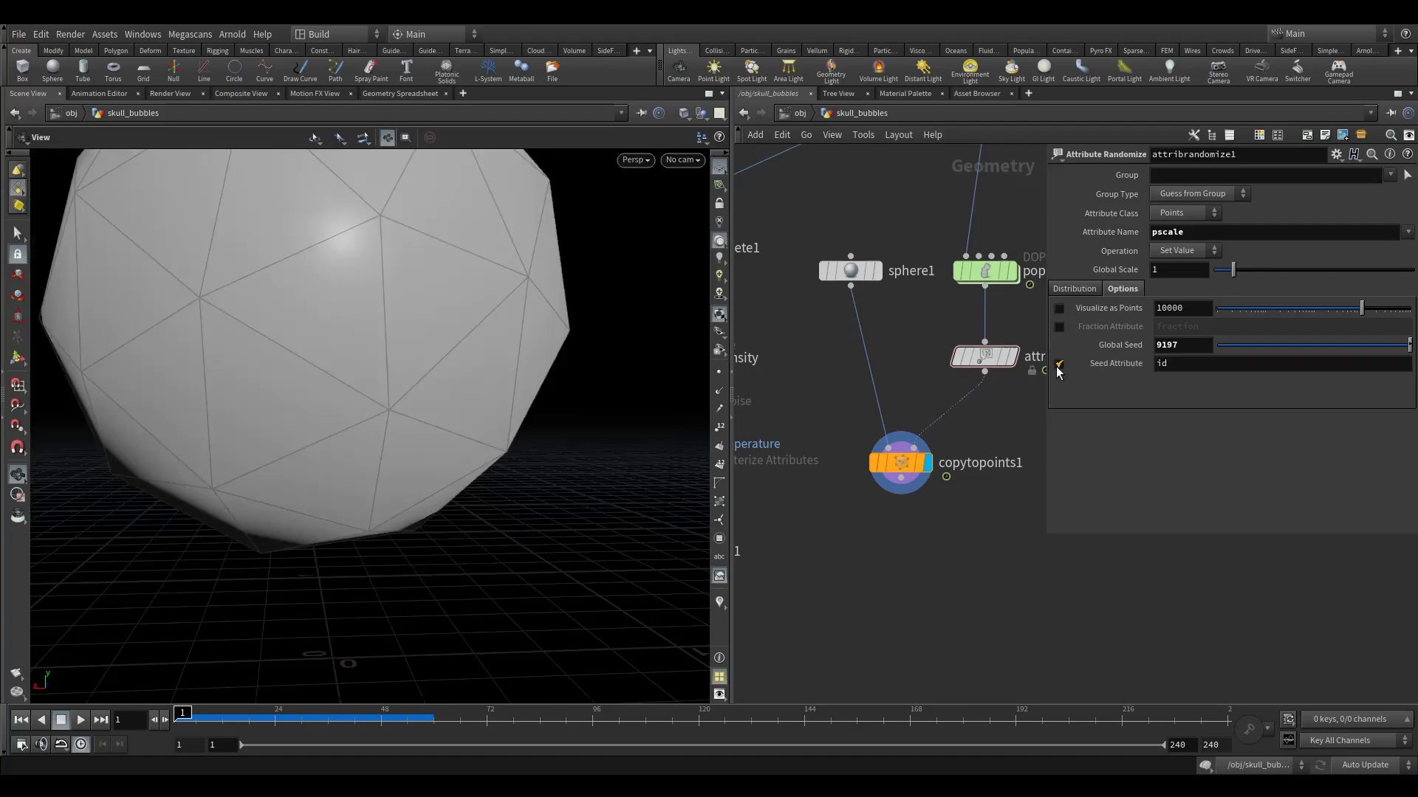
pyautogui.moveTo(576, 388); pyautogui.dragTo(432, 410, button='right')
pyautogui.moveTo(902, 463); pyautogui.dragTo(849, 289)
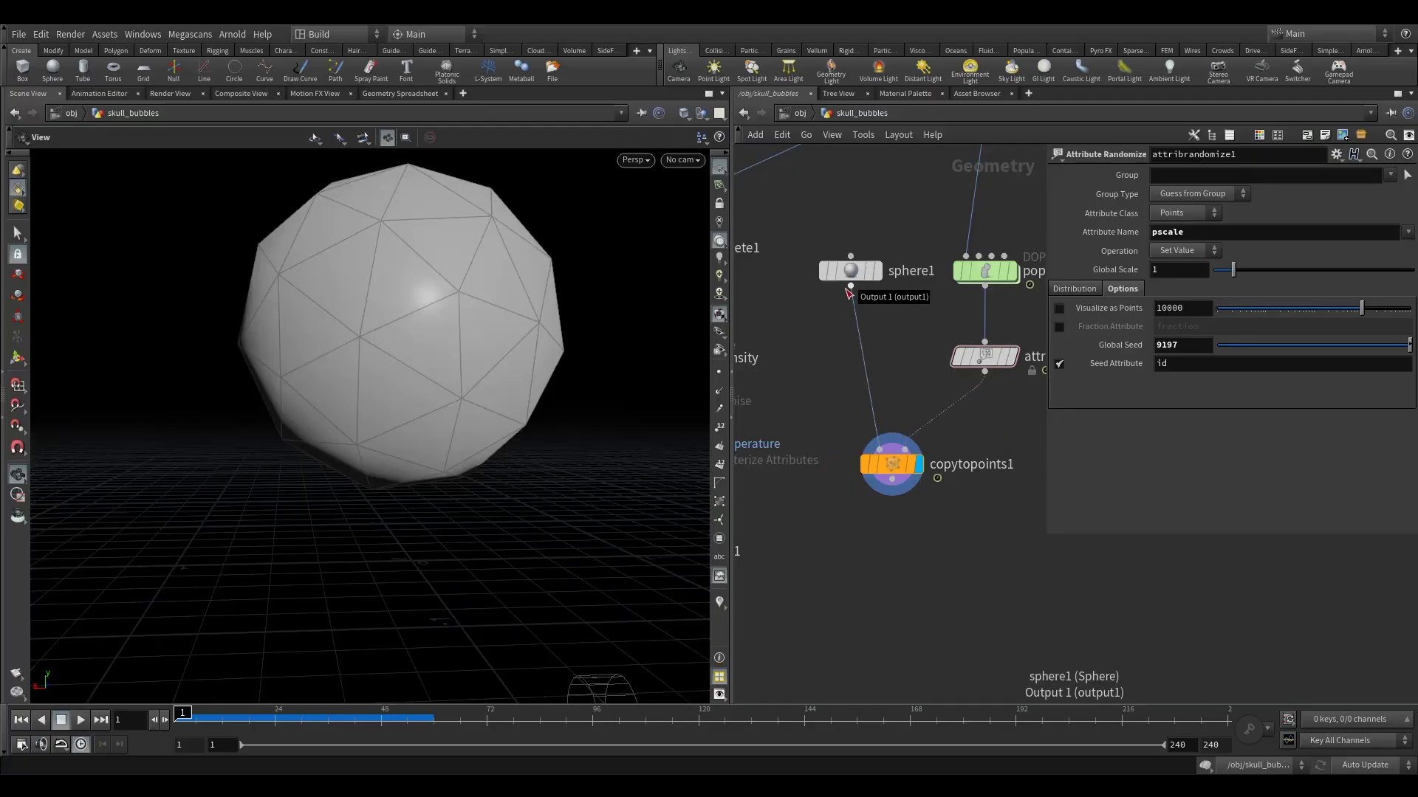
# - Set the pscale distribution to 1 dimension with a Min Value of .01 and a Max Value of .03
pyautogui.click(1074, 288)
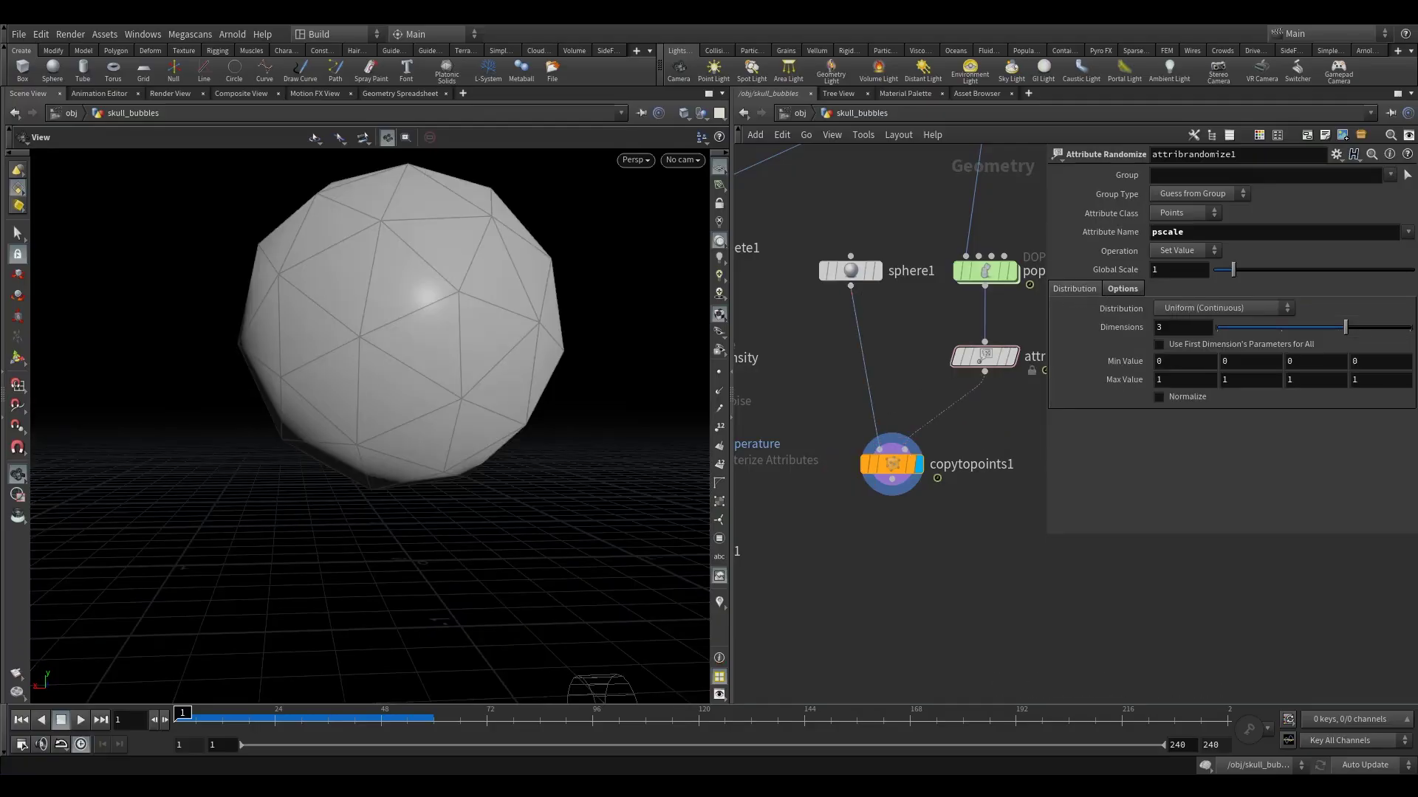
pyautogui.click(1224, 330)
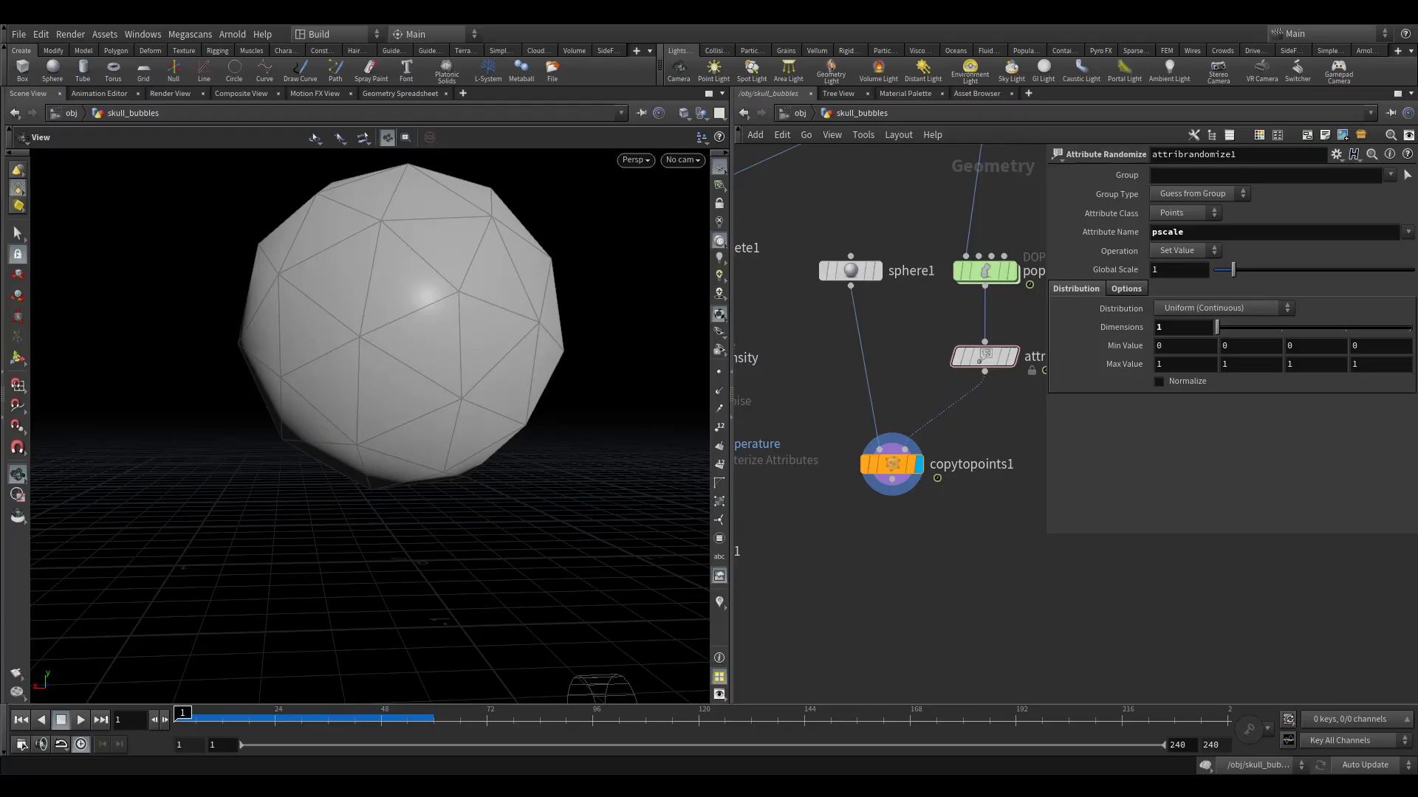
pyautogui.click(1173, 344)
pyautogui.moveTo(1173, 345); pyautogui.dragTo(966, 356)
pyautogui.write('.01')
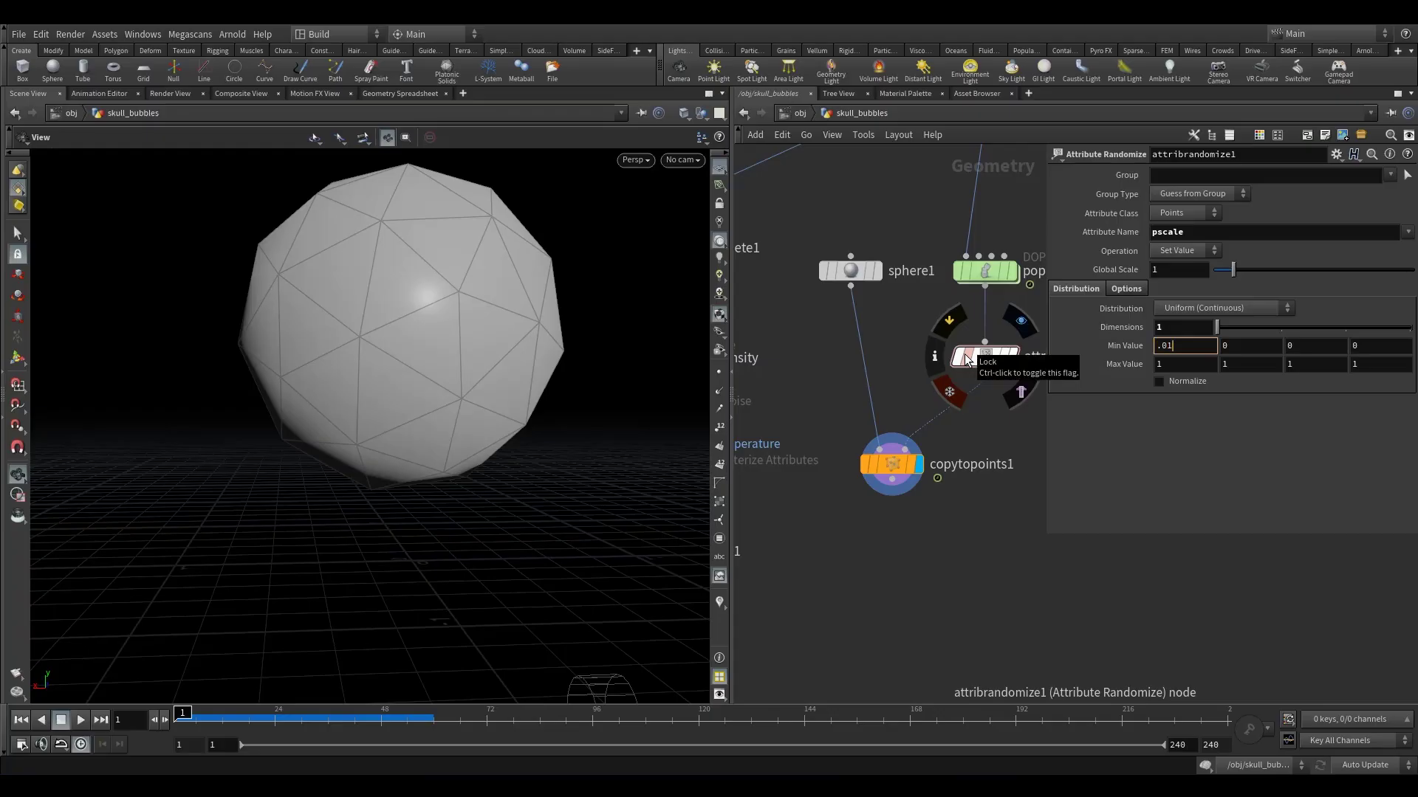
pyautogui.press('Tab')
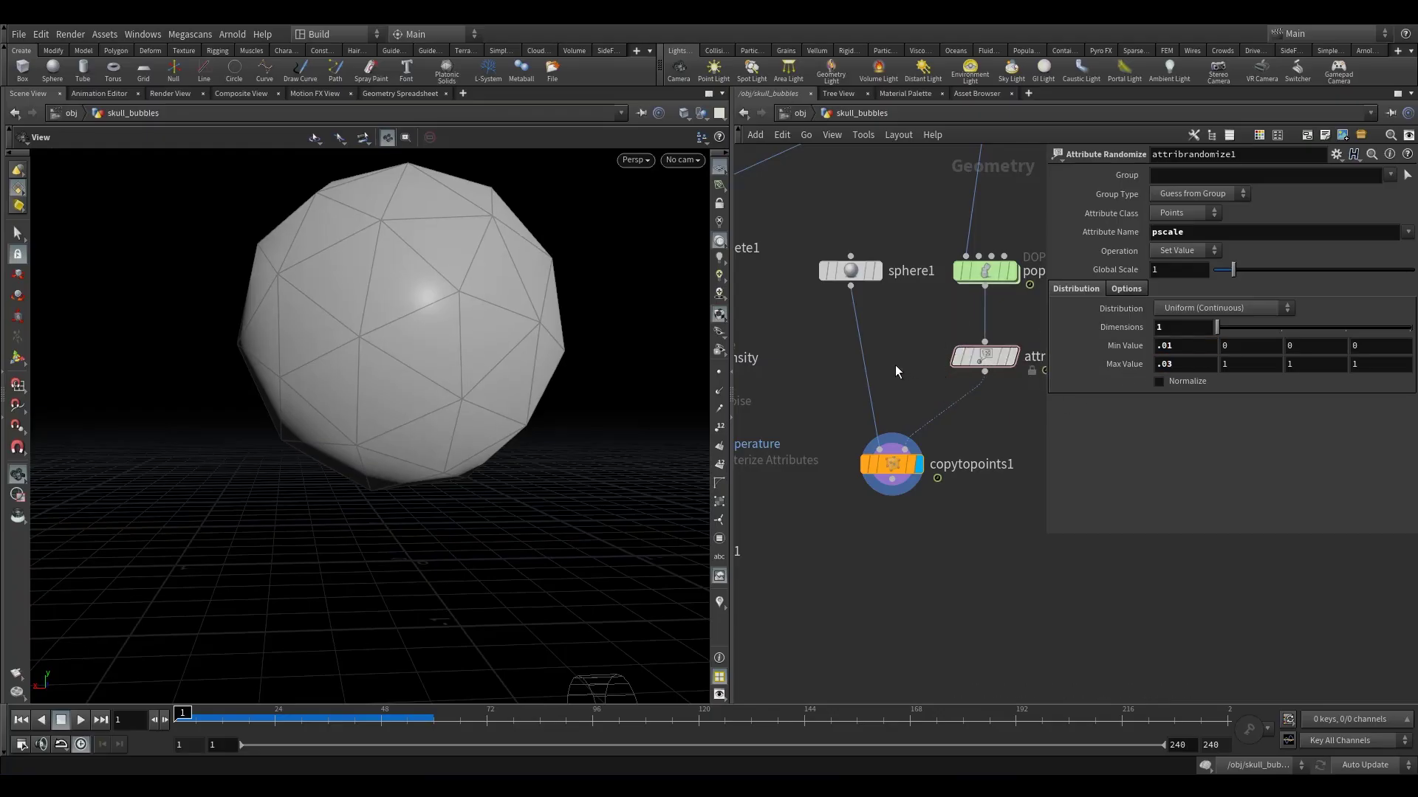
pyautogui.press('Return')
# - Look through cam1 at frame 1 and keyframe the first Min Value and Max Value components of attribrandomize1
pyautogui.moveTo(493, 396); pyautogui.dragTo(445, 410, button='right')
pyautogui.moveTo(246, 718); pyautogui.dragTo(180, 718)
pyautogui.click(683, 160)
pyautogui.click(690, 228)
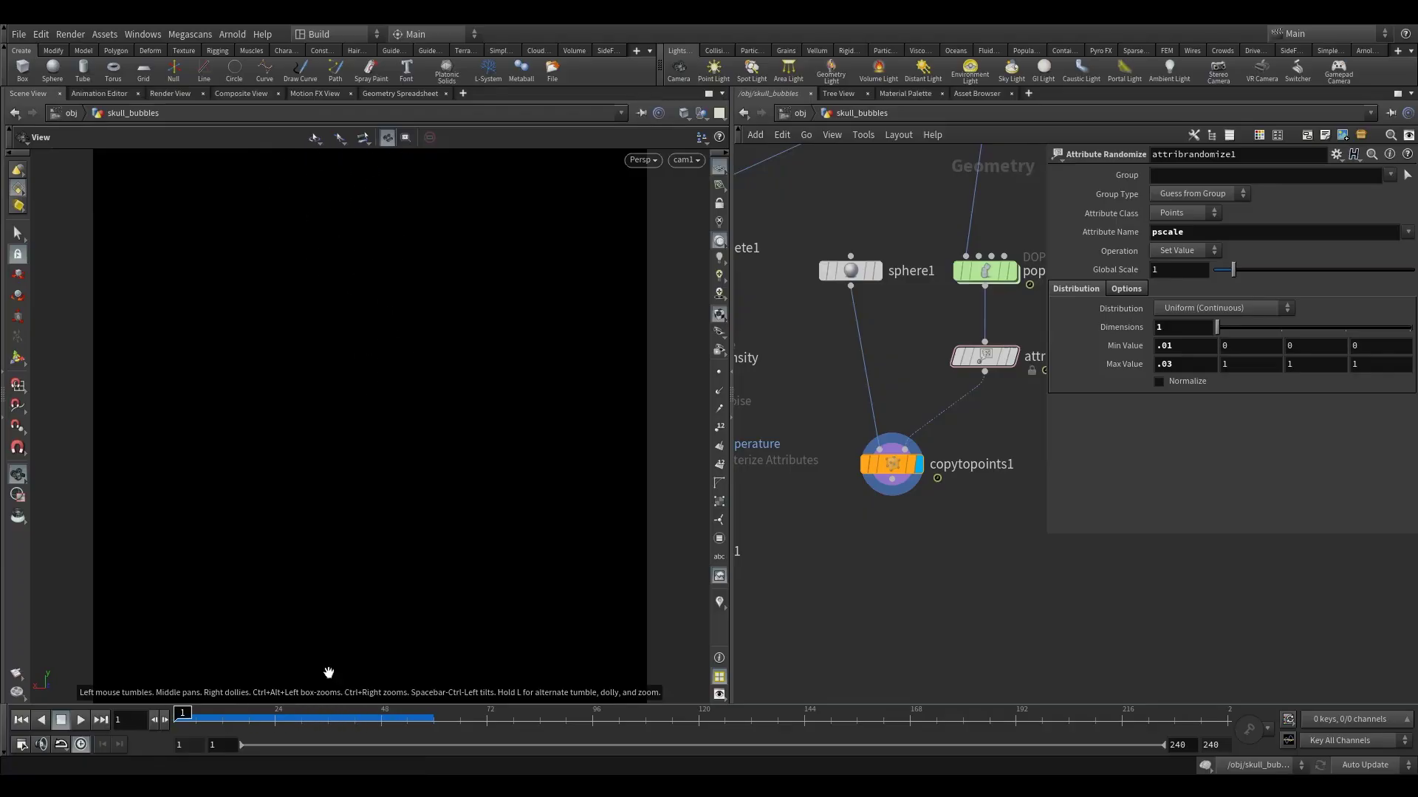
pyautogui.keyDown('alt'); pyautogui.click(1184, 346); pyautogui.keyUp('alt')
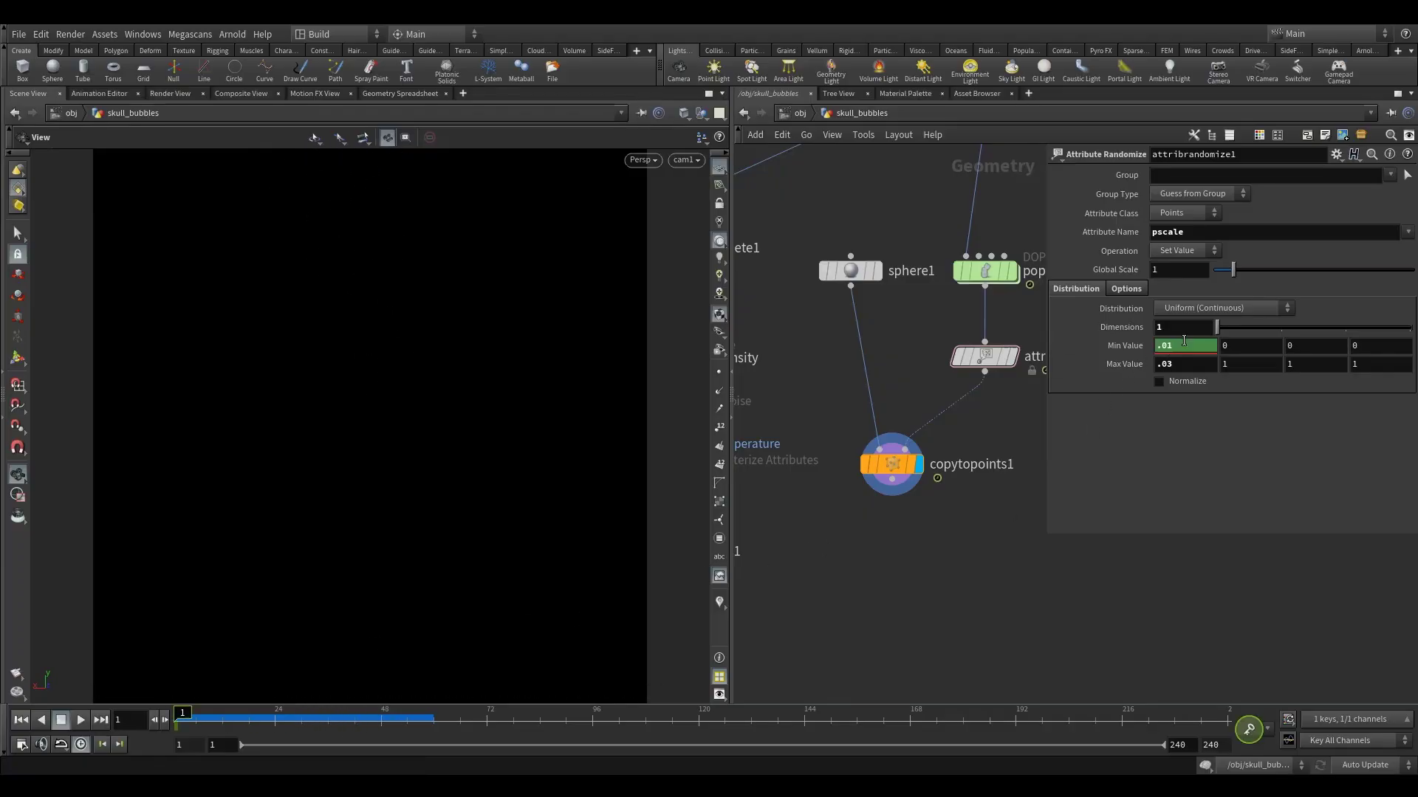
pyautogui.keyDown('alt'); pyautogui.click(1184, 364); pyautogui.keyUp('alt')
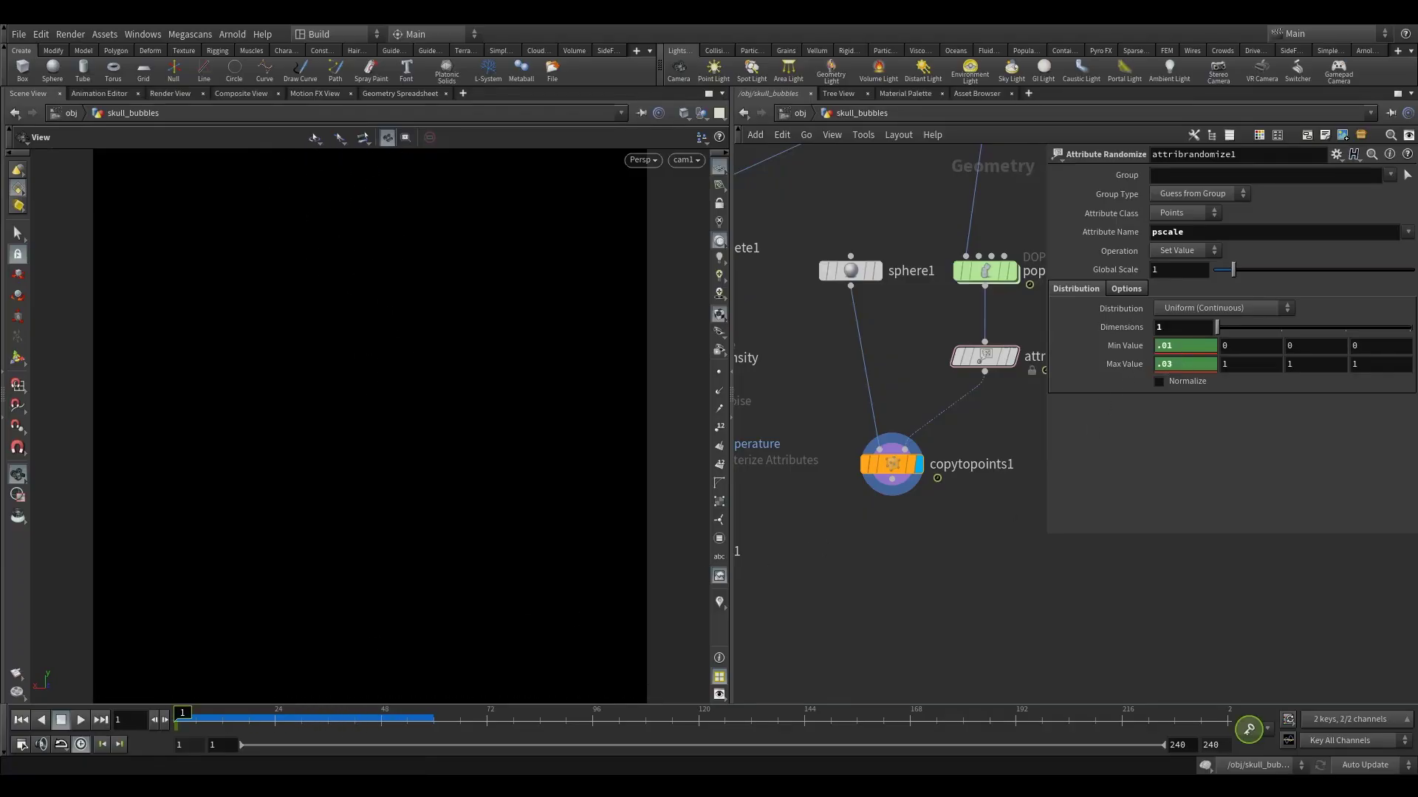
# - At frame 40, set Min Value to .005 and Max Value to .0015 and keyframe both parameters
pyautogui.moveTo(182, 717); pyautogui.dragTo(346, 727)
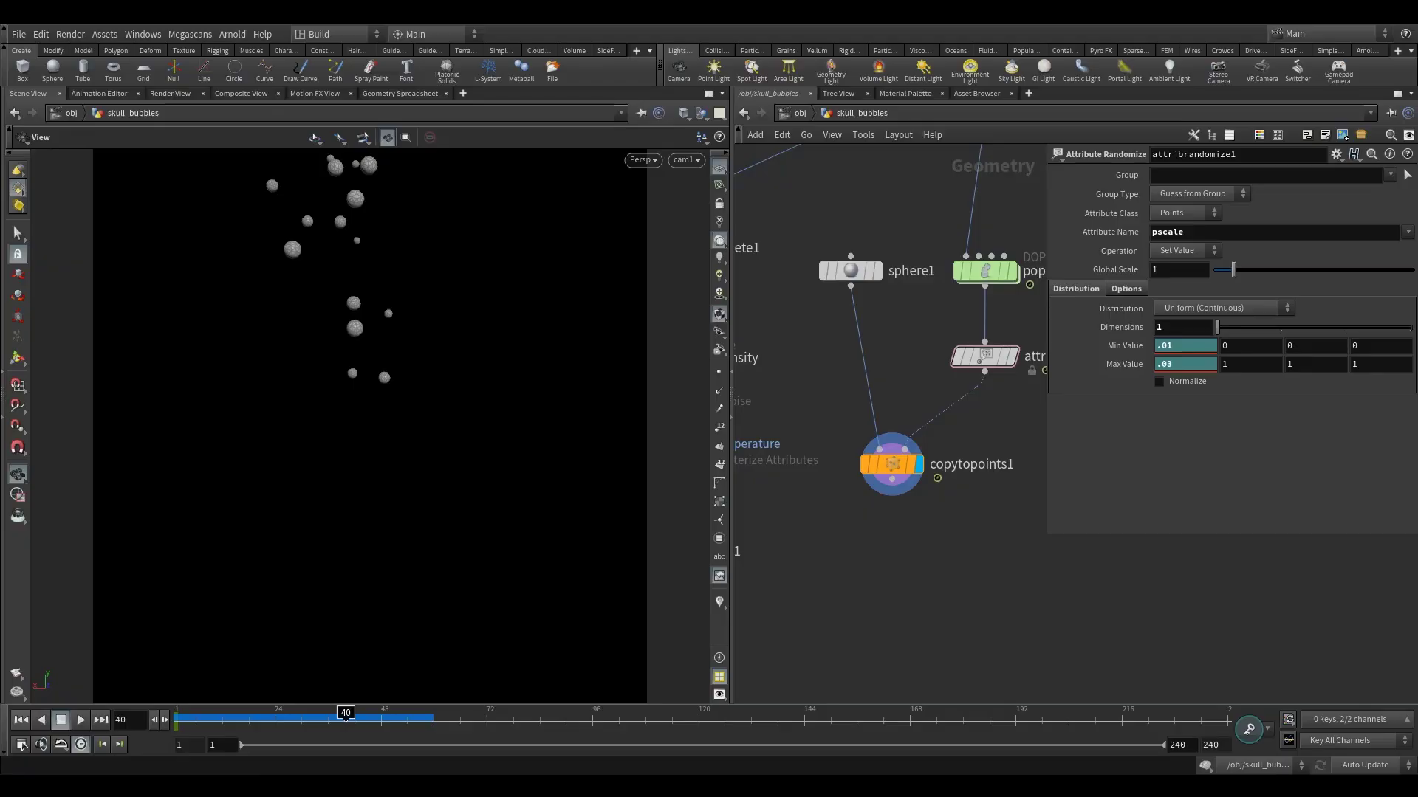
pyautogui.moveTo(1167, 346); pyautogui.dragTo(1305, 369)
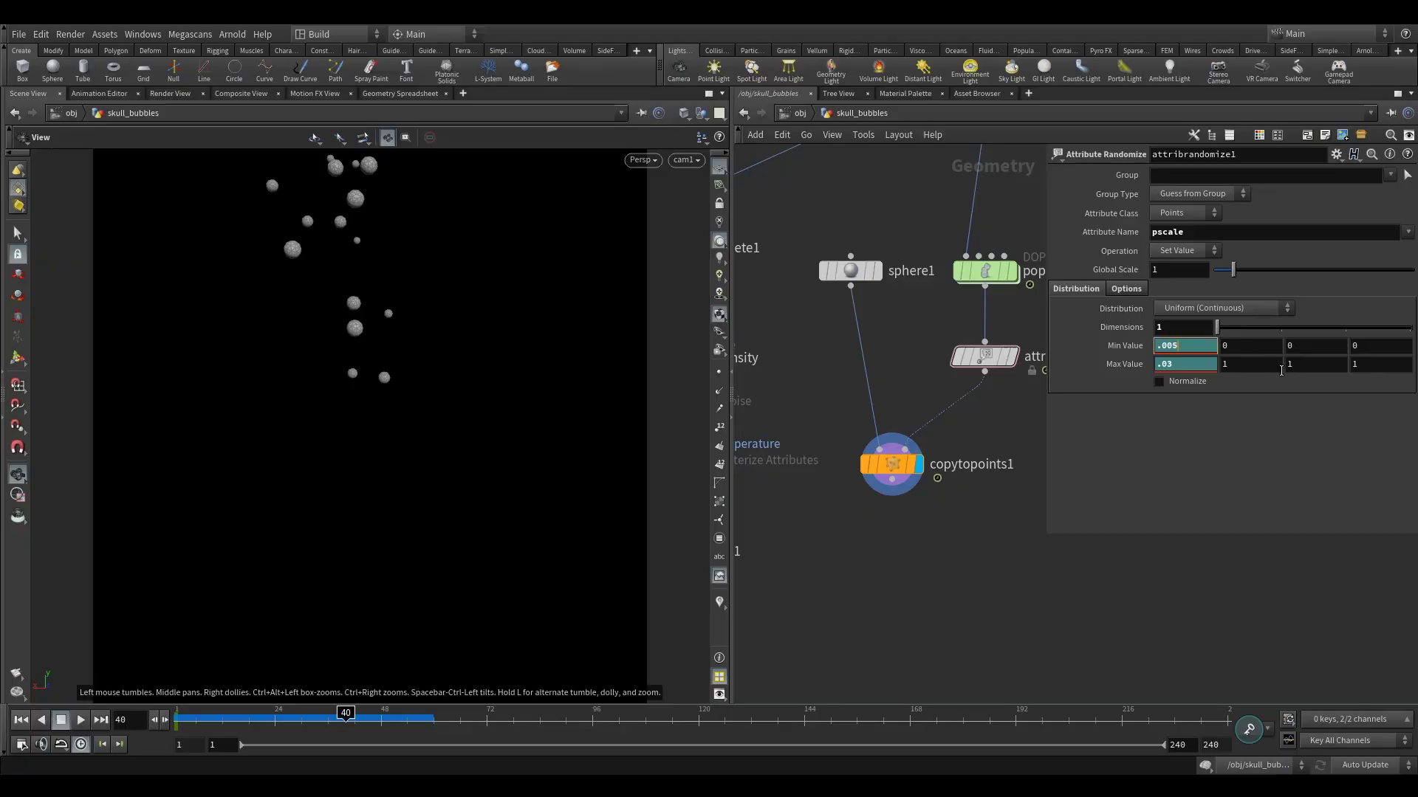
pyautogui.moveTo(1168, 365); pyautogui.dragTo(1213, 372)
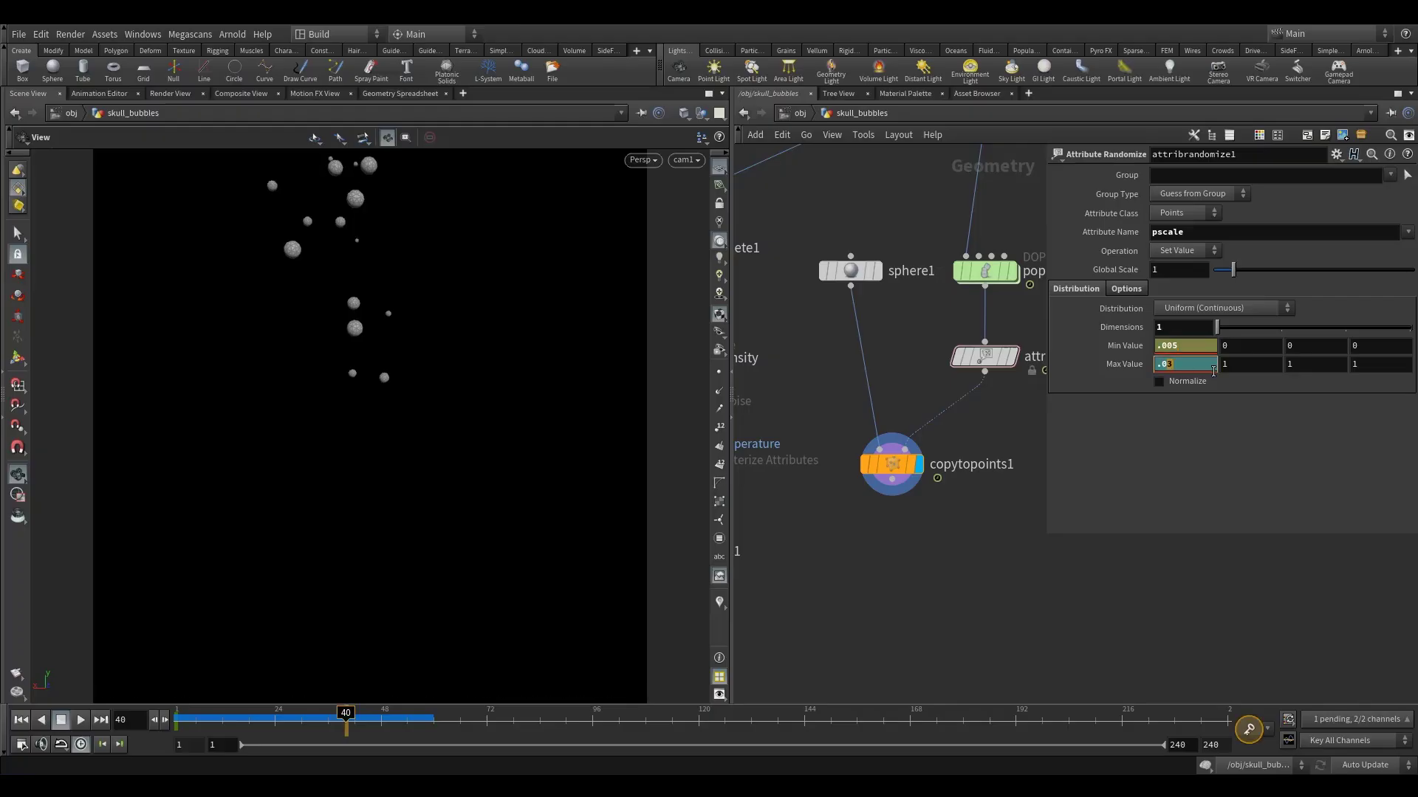
pyautogui.keyDown('alt'); pyautogui.click(1125, 345); pyautogui.keyUp('alt')
pyautogui.keyDown('alt'); pyautogui.click(1125, 363); pyautogui.keyUp('alt')
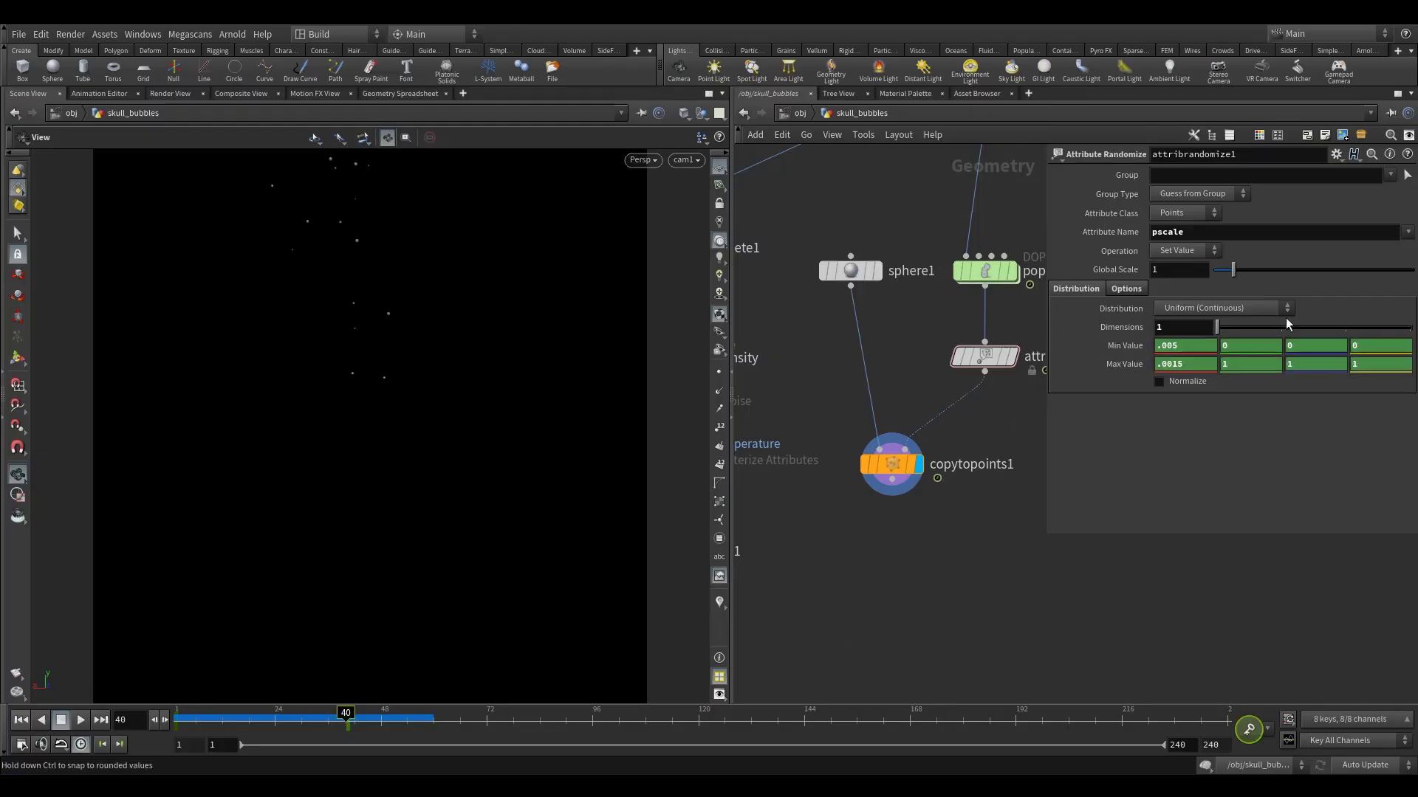
# - Play the animated sphere scale from frame 1 and return to the start
pyautogui.click(179, 722)
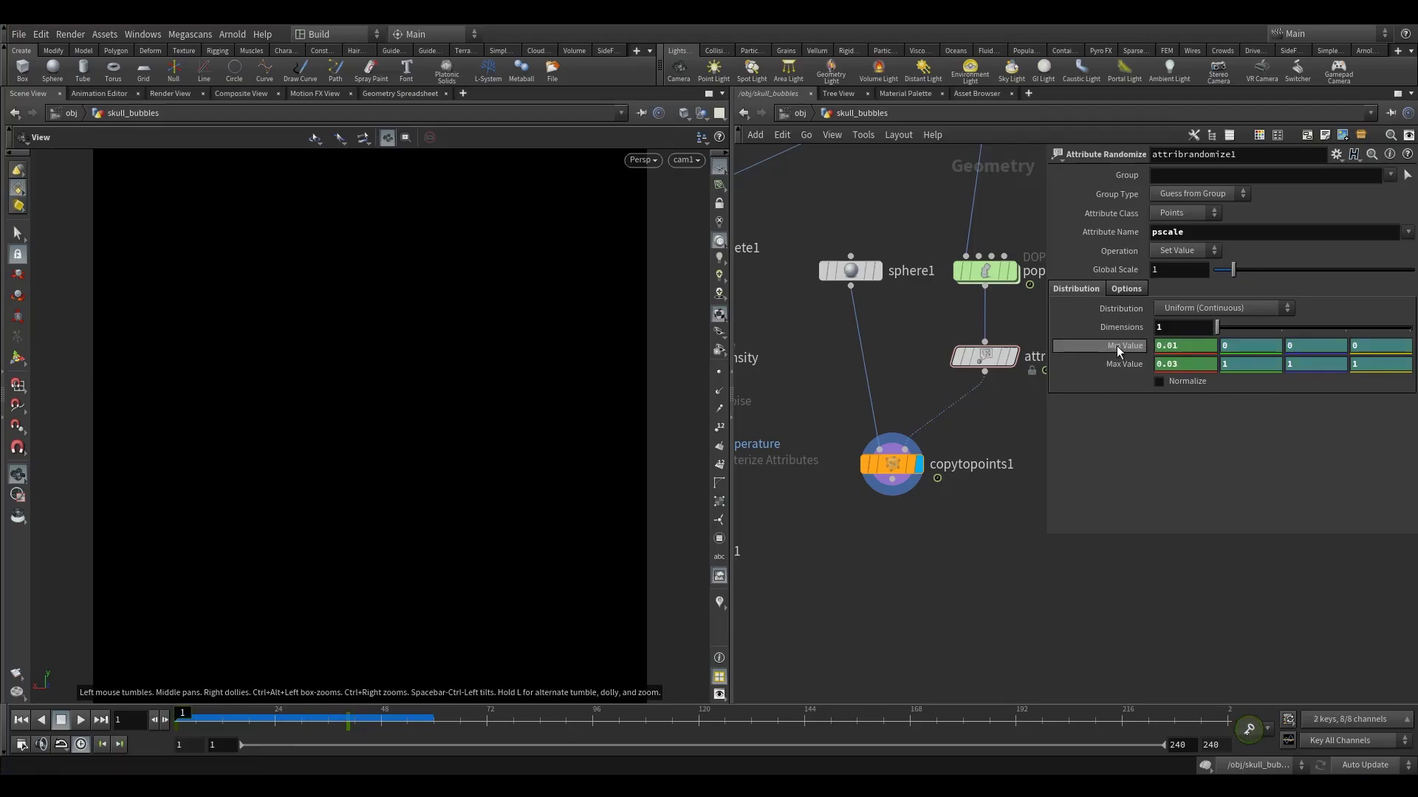
pyautogui.click(80, 720)
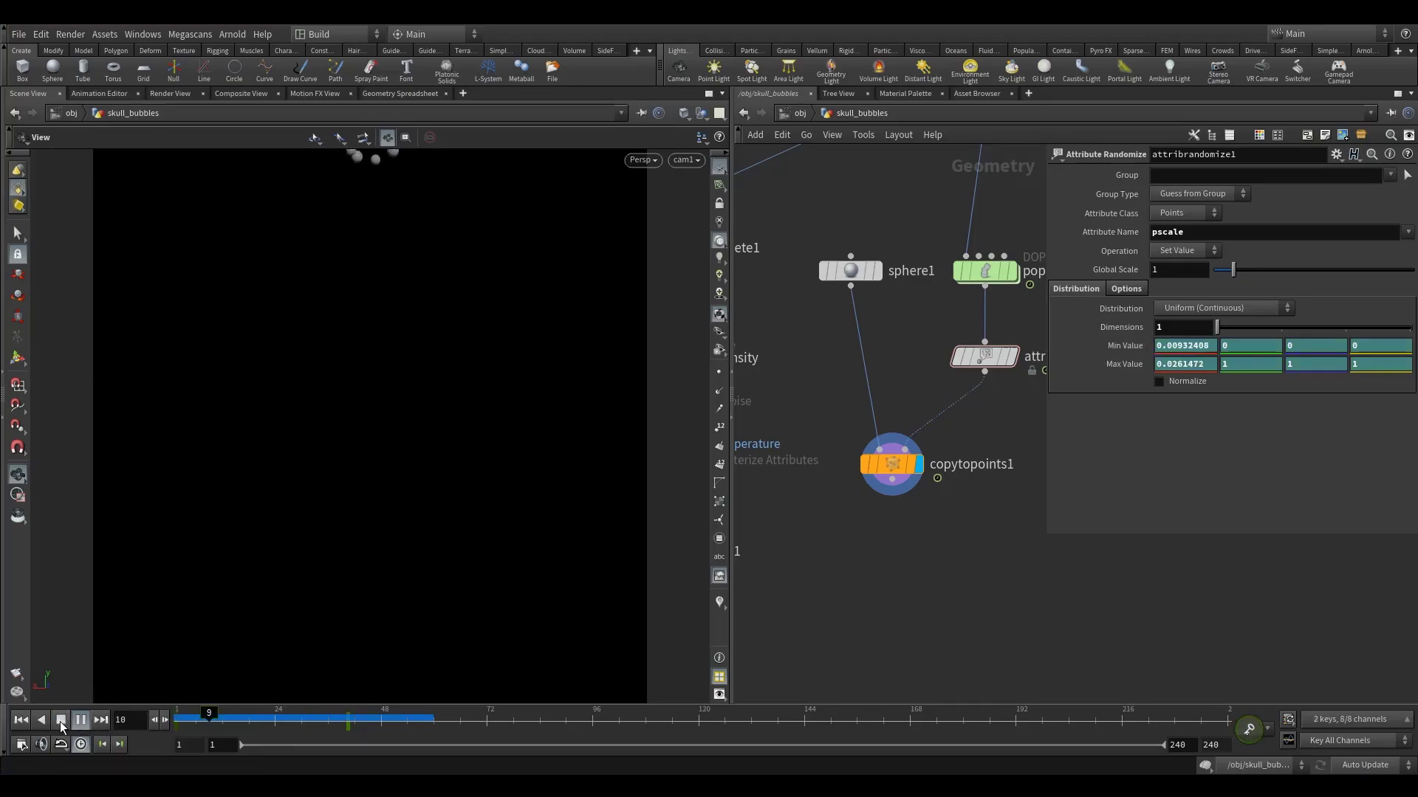
pyautogui.click(60, 721)
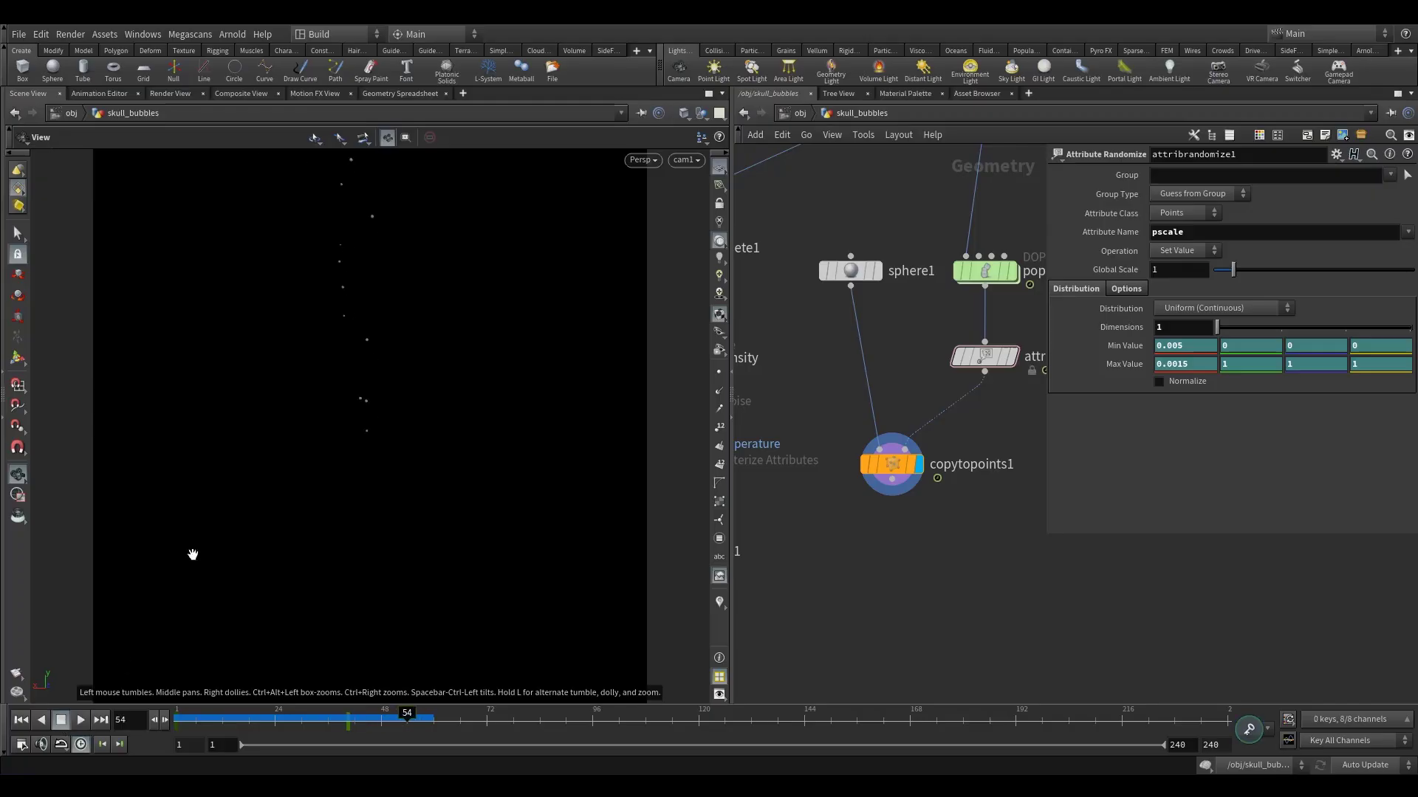
pyautogui.moveTo(430, 717); pyautogui.dragTo(84, 721)
# - Move copytopoints1 up slightly, set attribrandomize1's Global Scale to 0.5 and play the result from frame 1
pyautogui.click(891, 463)
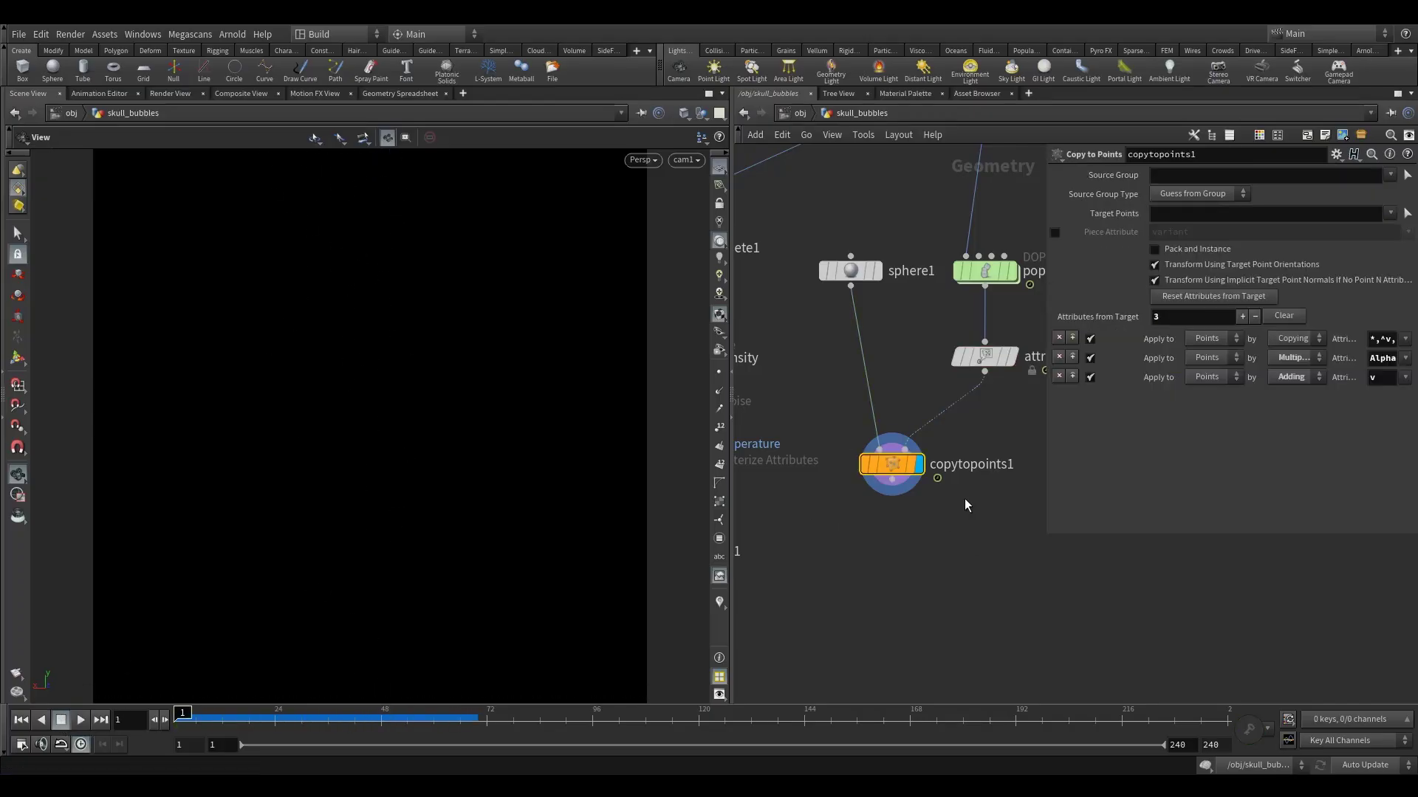
pyautogui.moveTo(893, 463); pyautogui.dragTo(897, 444)
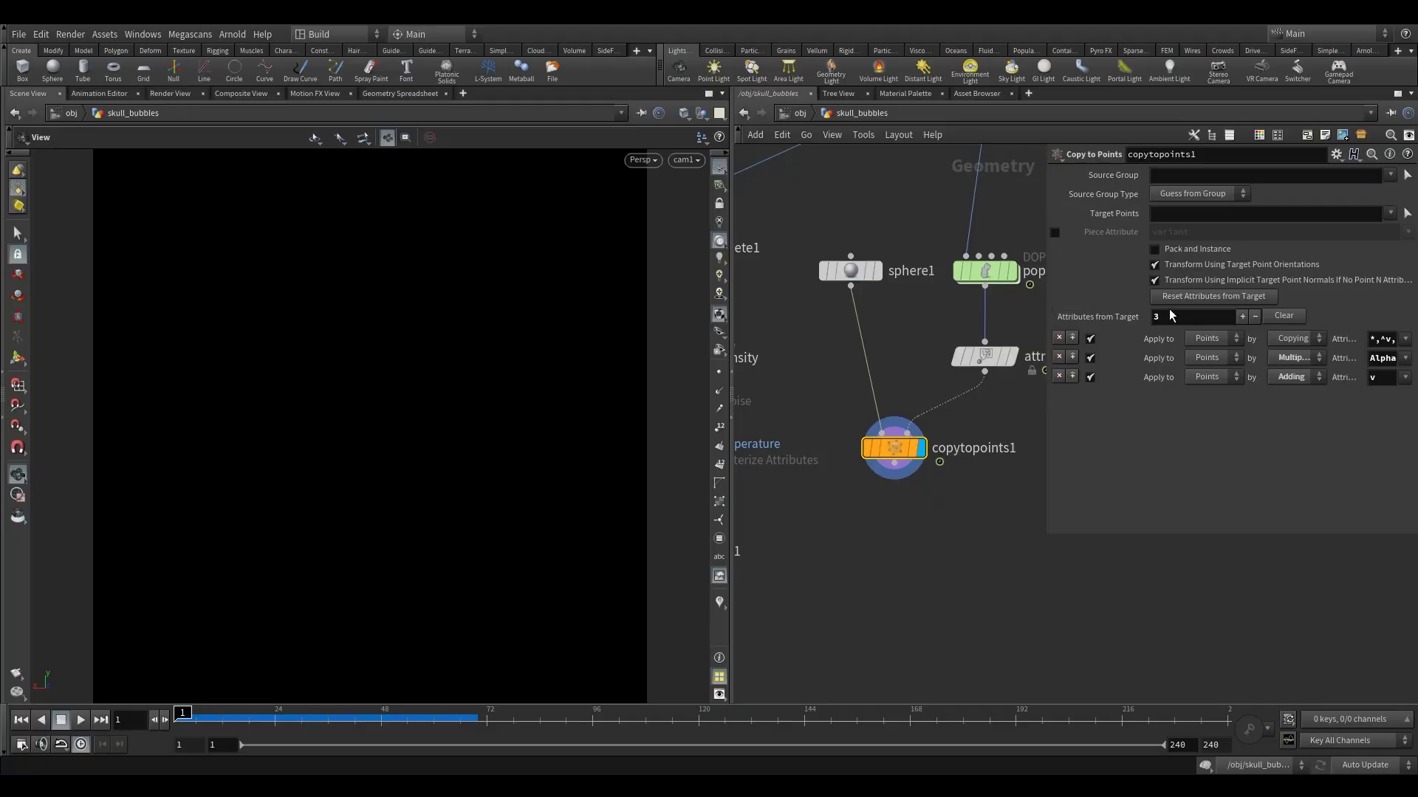
pyautogui.click(985, 357)
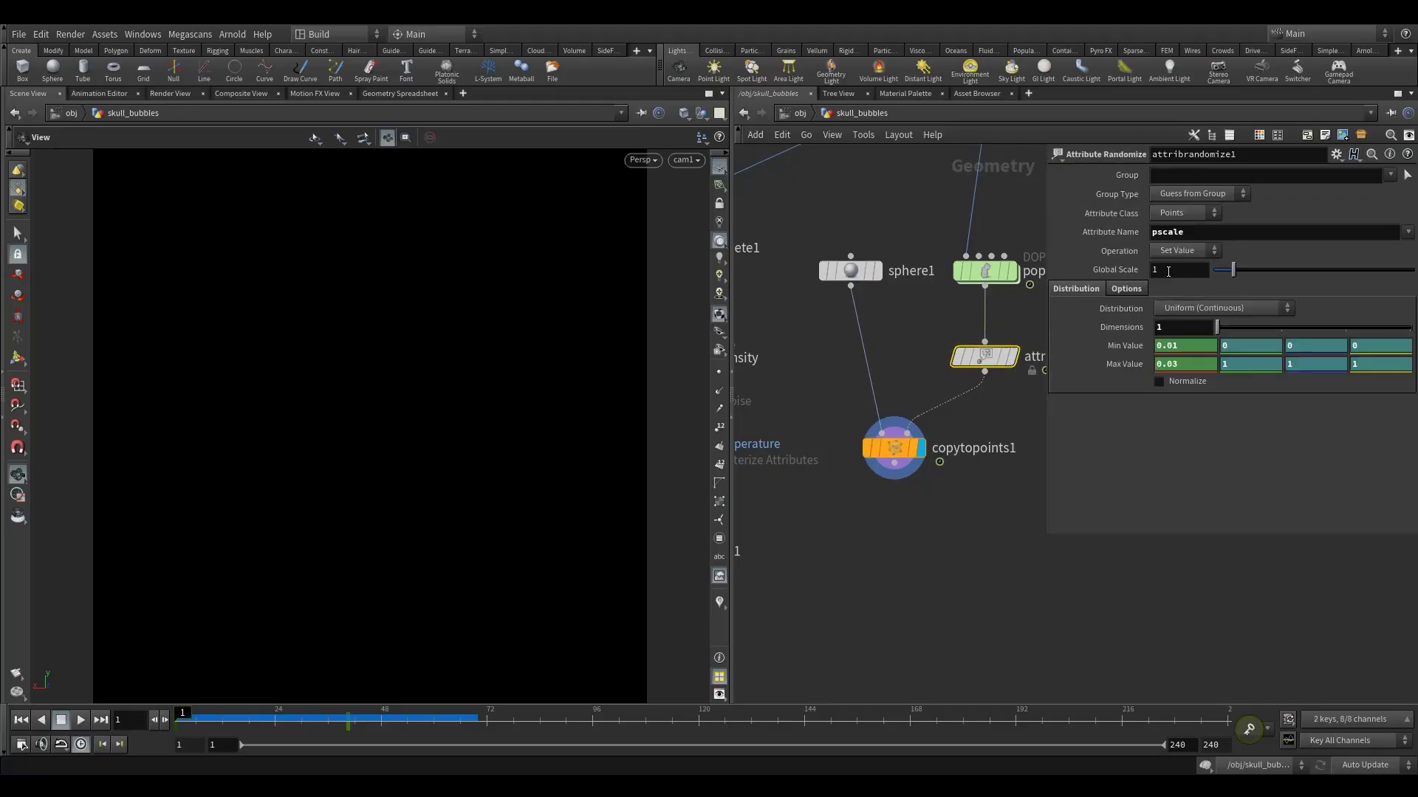
pyautogui.moveTo(1203, 268); pyautogui.dragTo(1157, 263, button='middle')
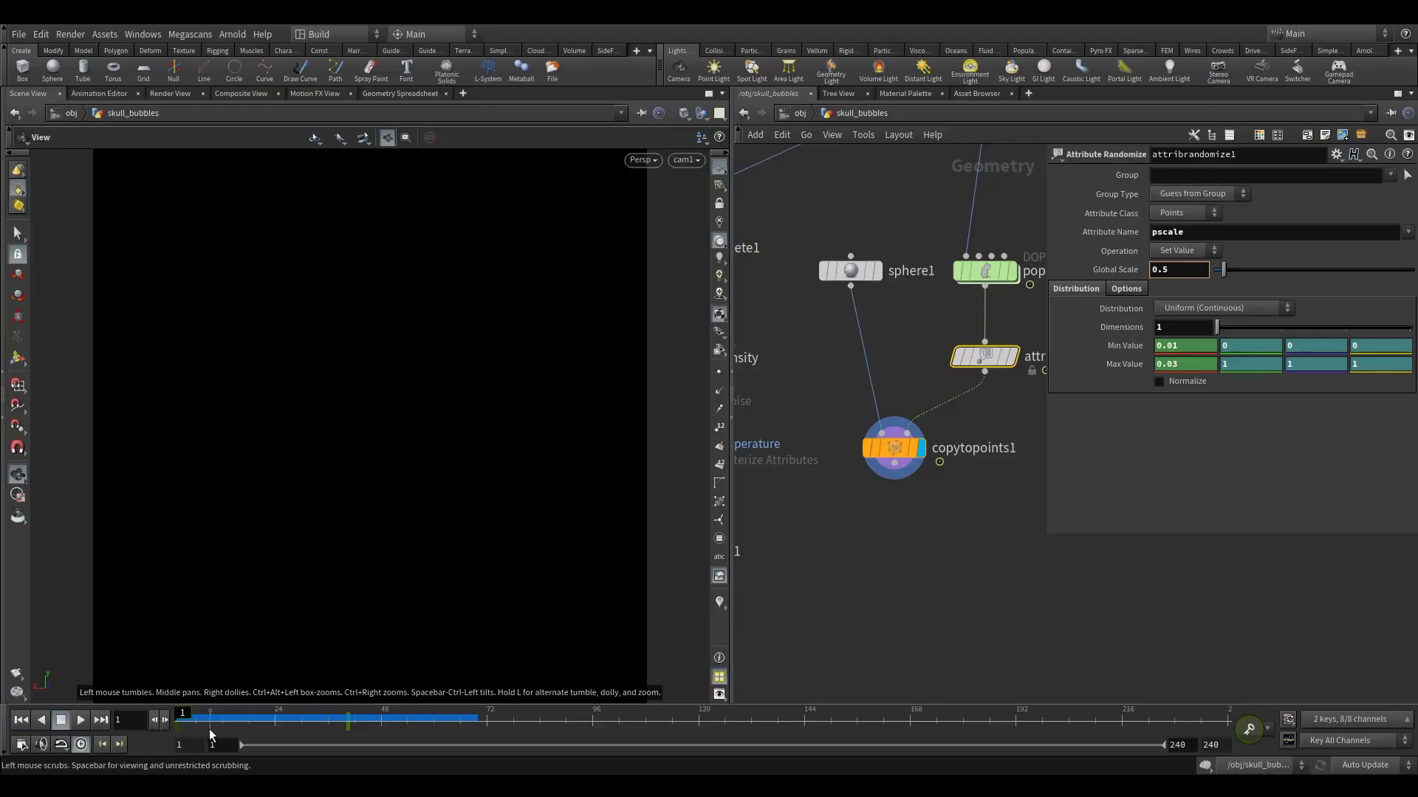
pyautogui.click(81, 720)
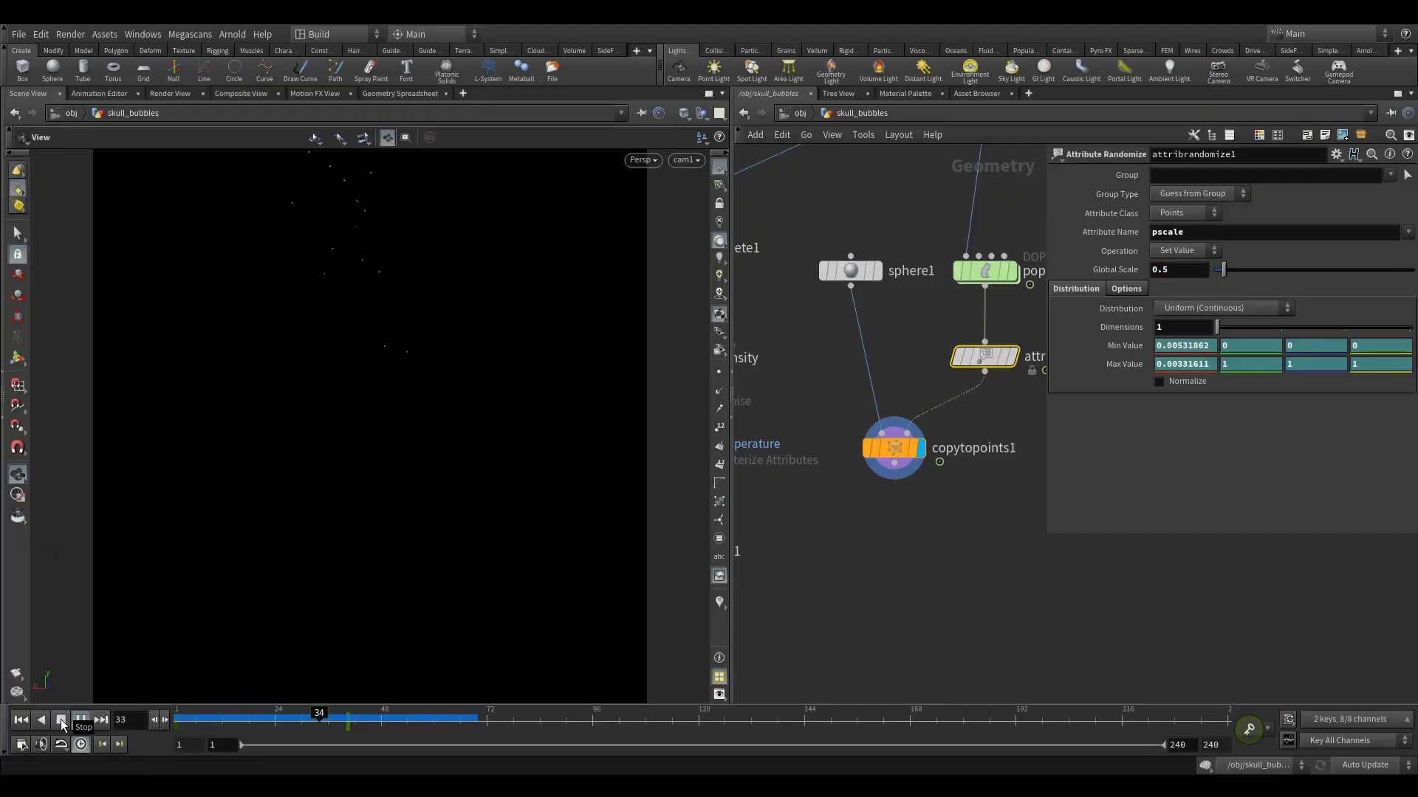
pyautogui.click(62, 720)
pyautogui.click(21, 720)
# - Duplicate the attribdelete1, create_density and add_noise nodes and place the copies below copytopoints1
pyautogui.scroll(-5, 925, 453)
pyautogui.moveTo(827, 460); pyautogui.dragTo(751, 429)
pyautogui.moveTo(862, 430); pyautogui.dragTo(934, 331, button='middle')
pyautogui.moveTo(769, 301); pyautogui.dragTo(894, 395)
pyautogui.moveTo(862, 448); pyautogui.dragTo(869, 417)
pyautogui.moveTo(827, 331); pyautogui.dragTo(970, 369)
pyautogui.scroll(5, 982, 332)
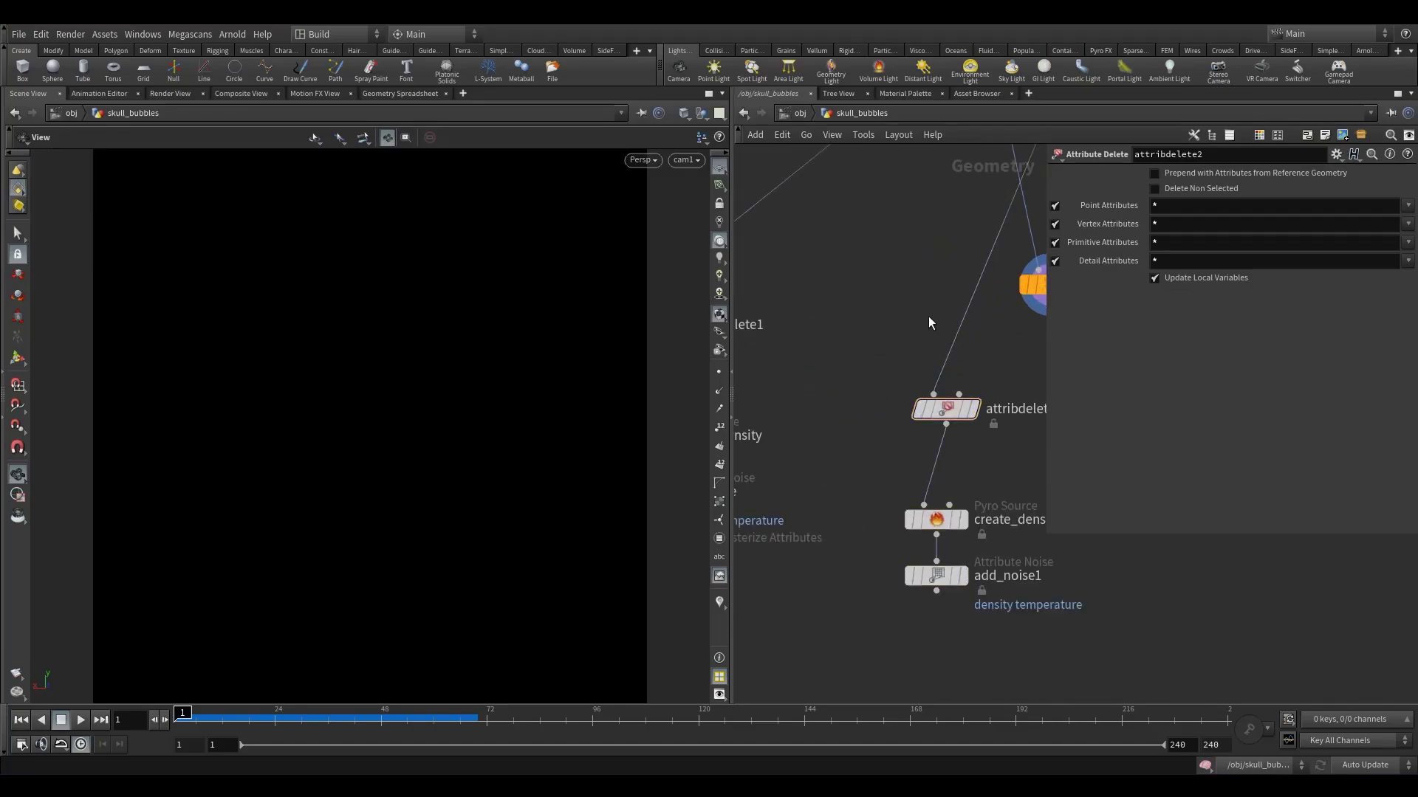
# - Wire copytopoints1 into attribdelete2, display it and view the spheres at frame 37 outside the camera
pyautogui.click(973, 409)
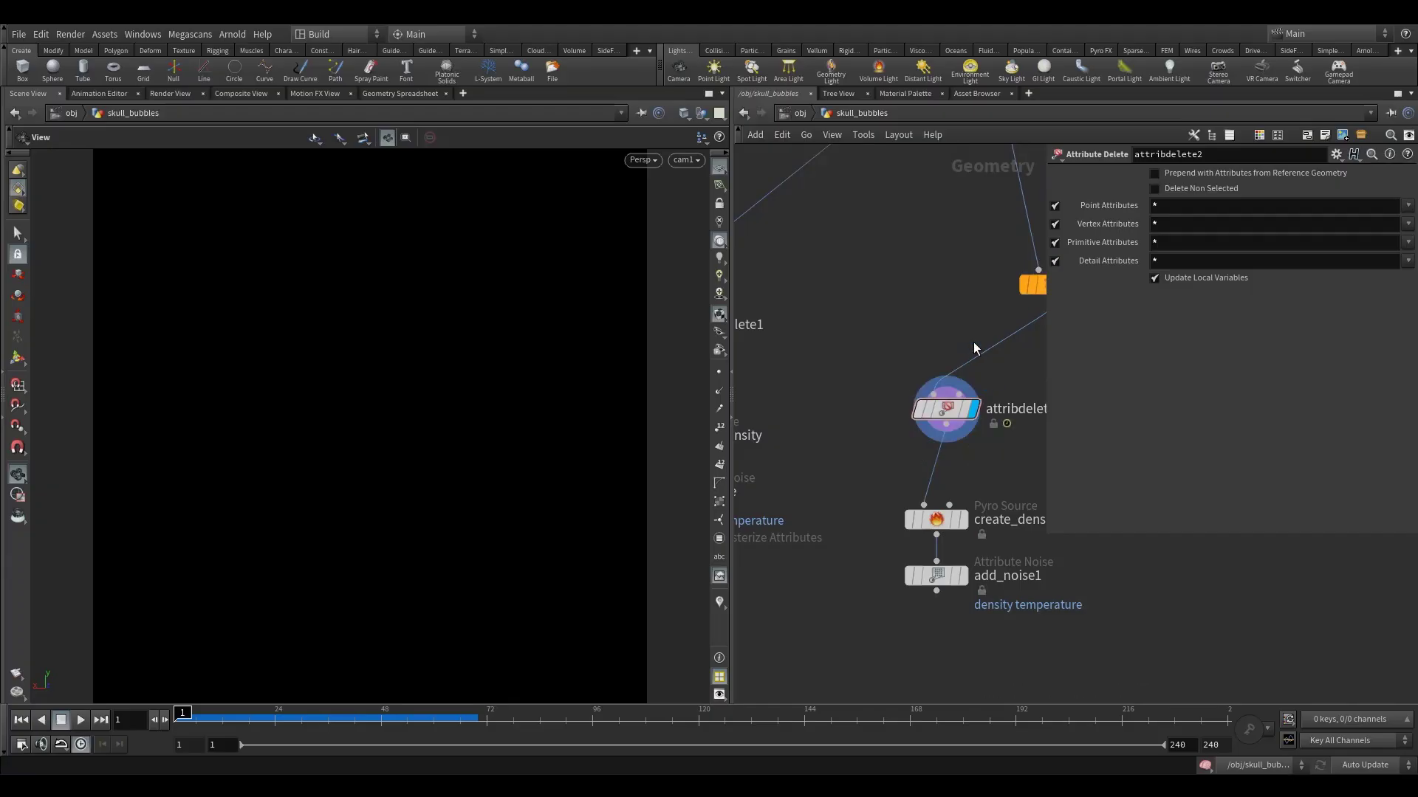
pyautogui.moveTo(845, 437); pyautogui.dragTo(810, 361, button='middle')
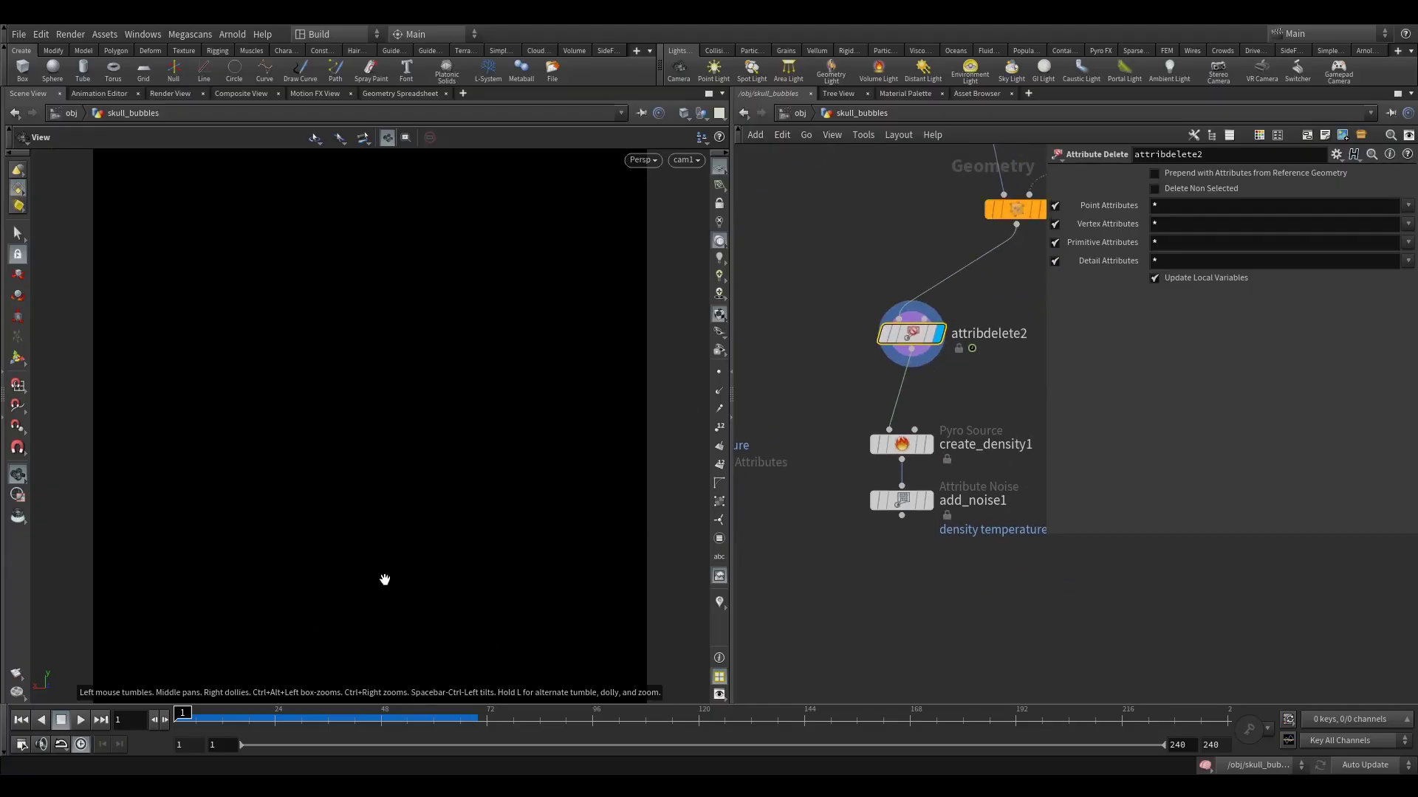
pyautogui.moveTo(295, 715); pyautogui.dragTo(332, 715)
pyautogui.moveTo(835, 389); pyautogui.dragTo(822, 510, button='middle')
pyautogui.moveTo(349, 237); pyautogui.dragTo(821, 268, button='right')
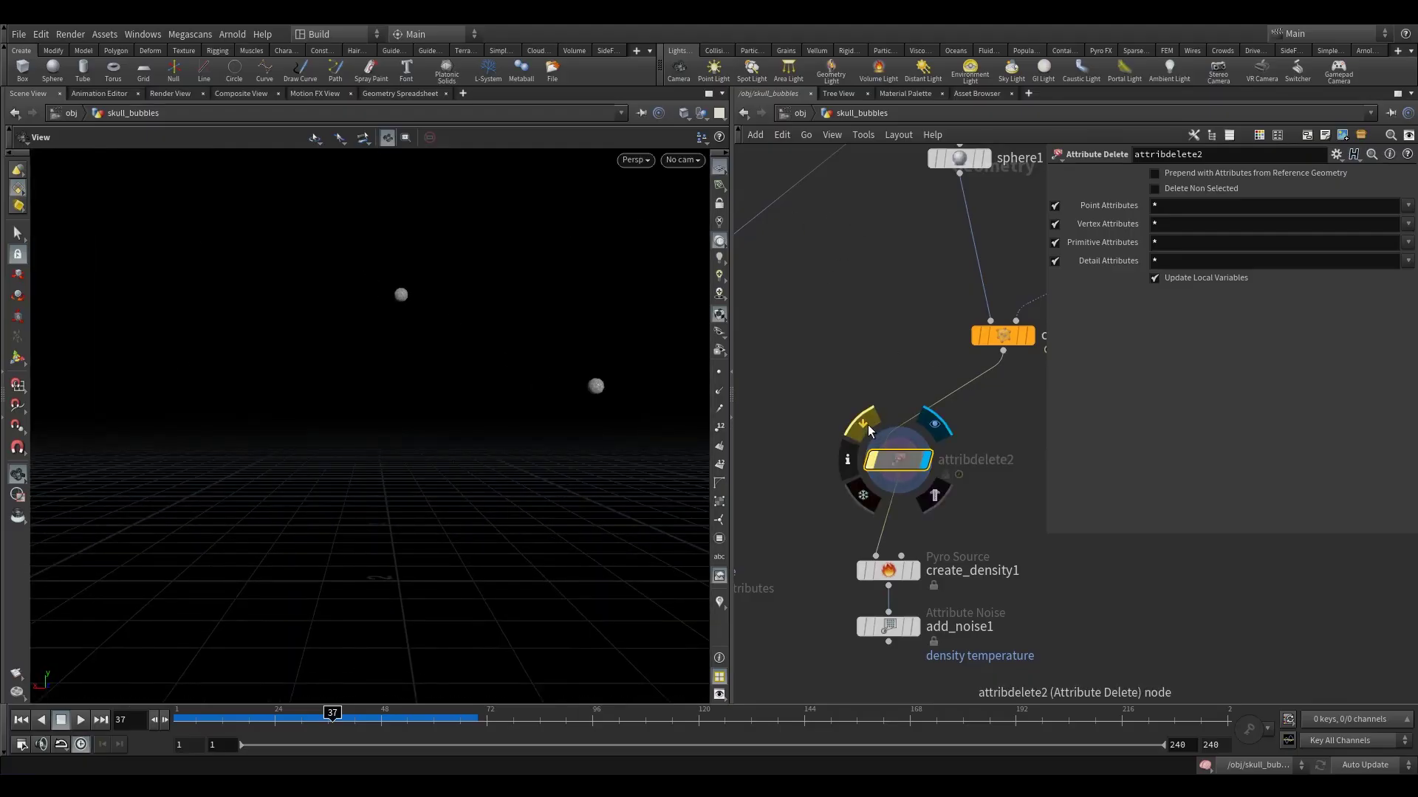
# - Display create_density1, move it closer to attribdelete2 and delete the duplicated add_noise1 node
pyautogui.click(888, 570)
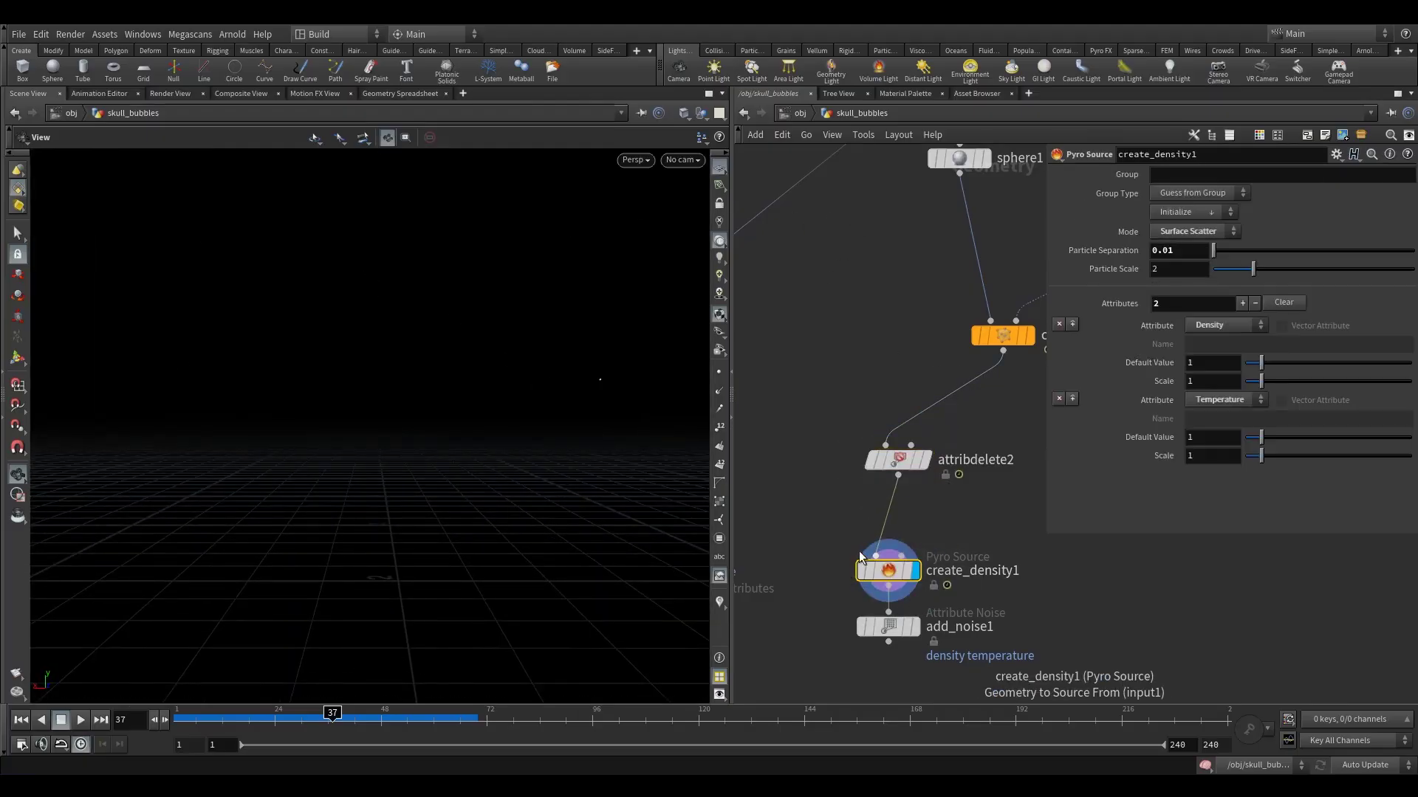
pyautogui.moveTo(888, 578); pyautogui.dragTo(888, 559)
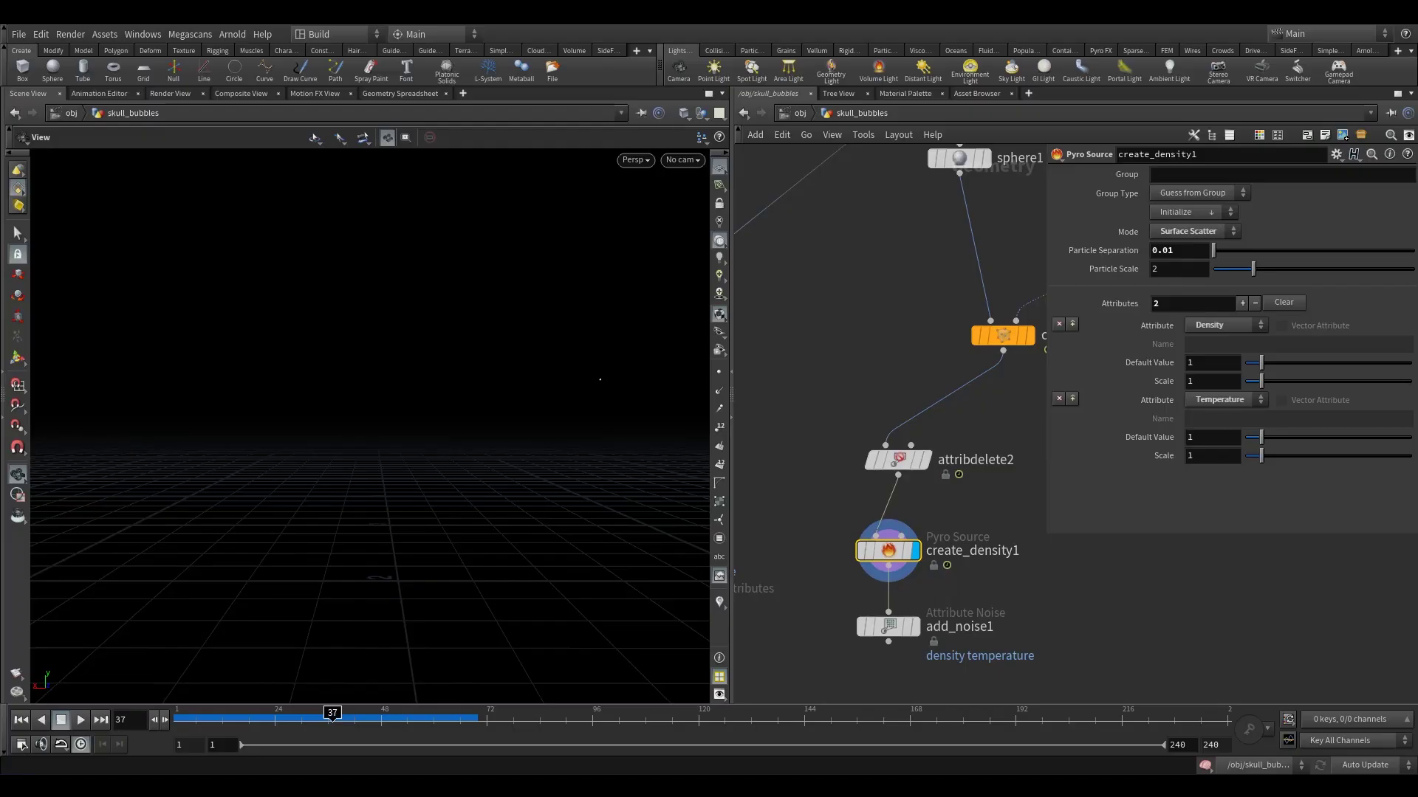
pyautogui.moveTo(816, 554); pyautogui.dragTo(816, 413, button='middle')
pyautogui.moveTo(835, 447); pyautogui.dragTo(948, 552)
pyautogui.press('Delete')
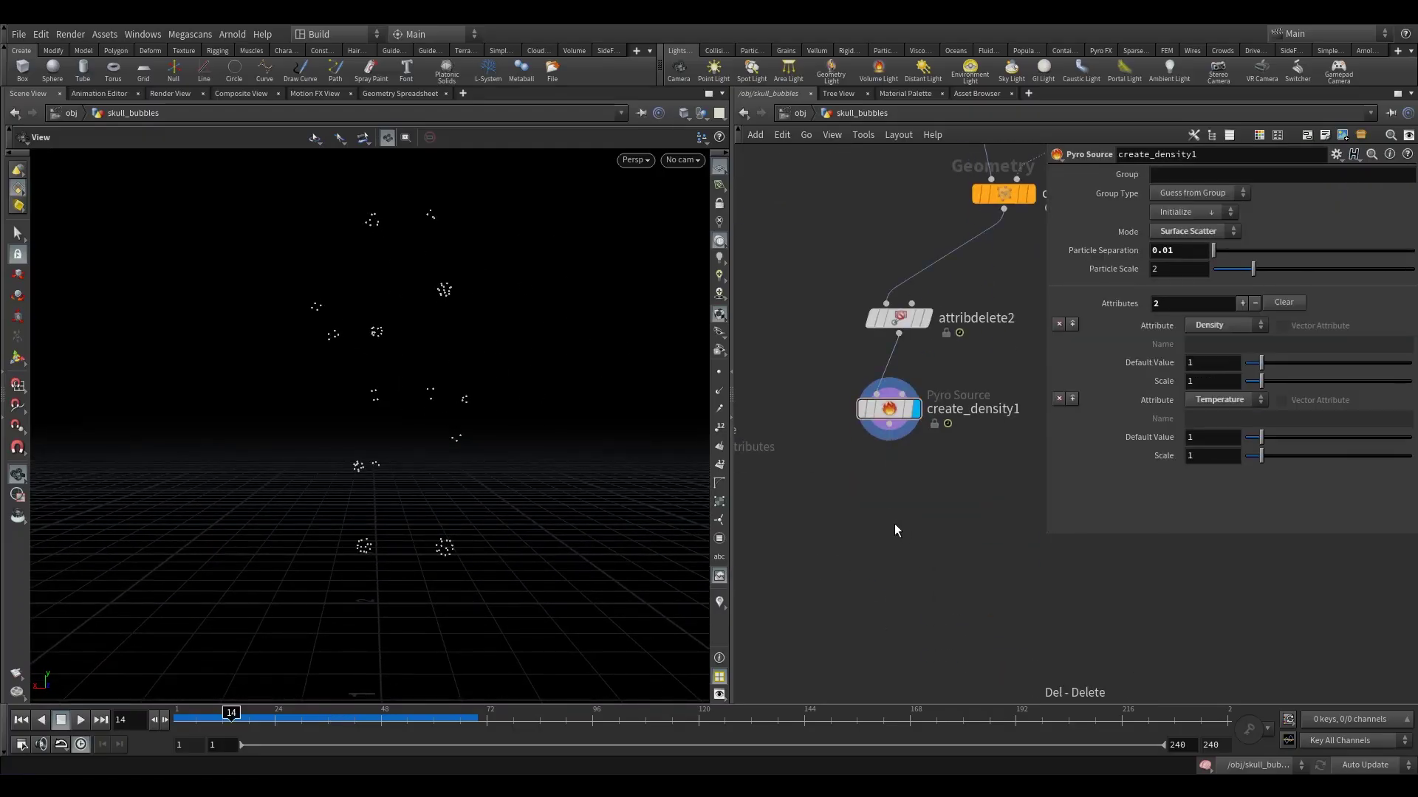
# - Merge create_density1's output with add_noise ahead of rasterize, moving rasterize and pyrosolver1 down to make room
pyautogui.scroll(-4, 918, 441)
pyautogui.moveTo(777, 522); pyautogui.dragTo(781, 554)
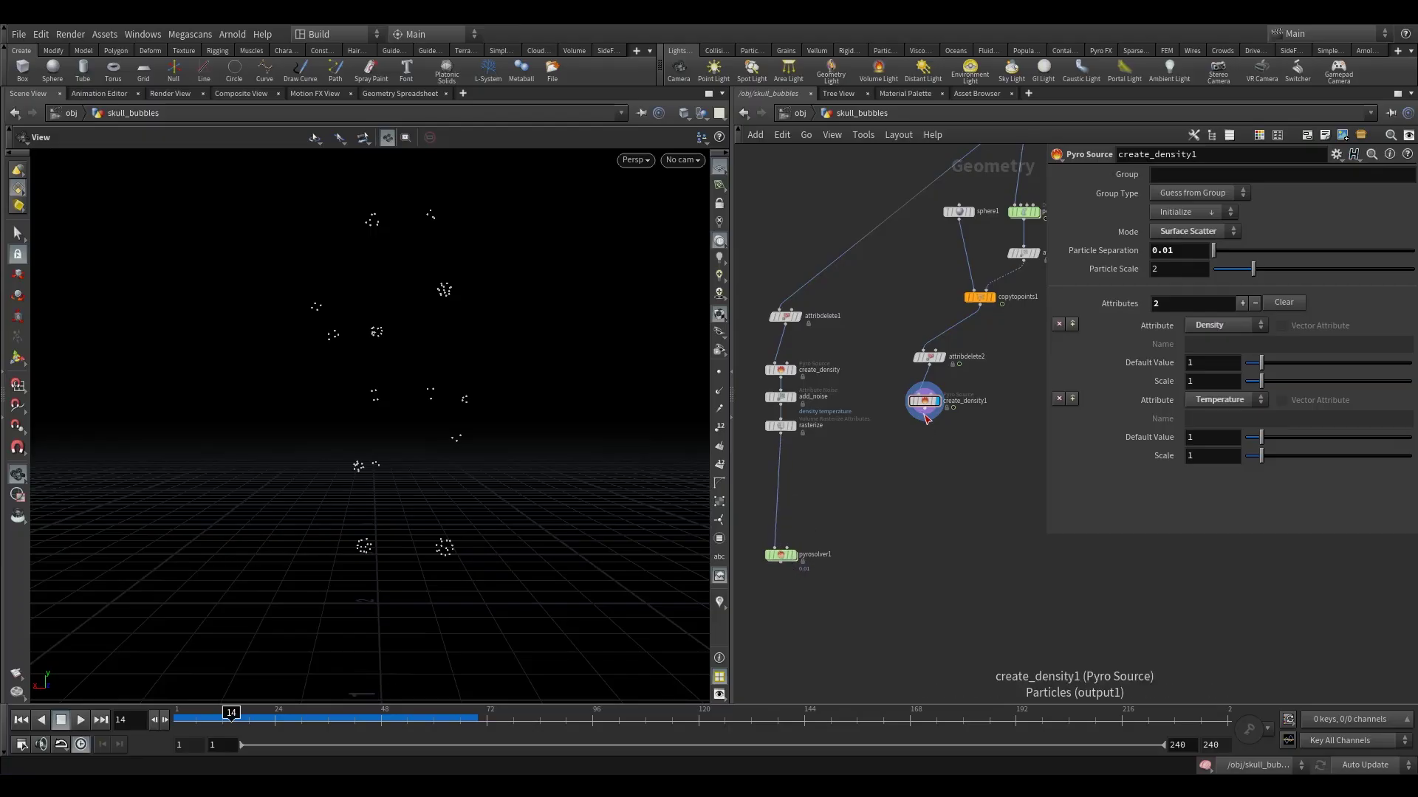
pyautogui.press('Tab')
pyautogui.write('mer')
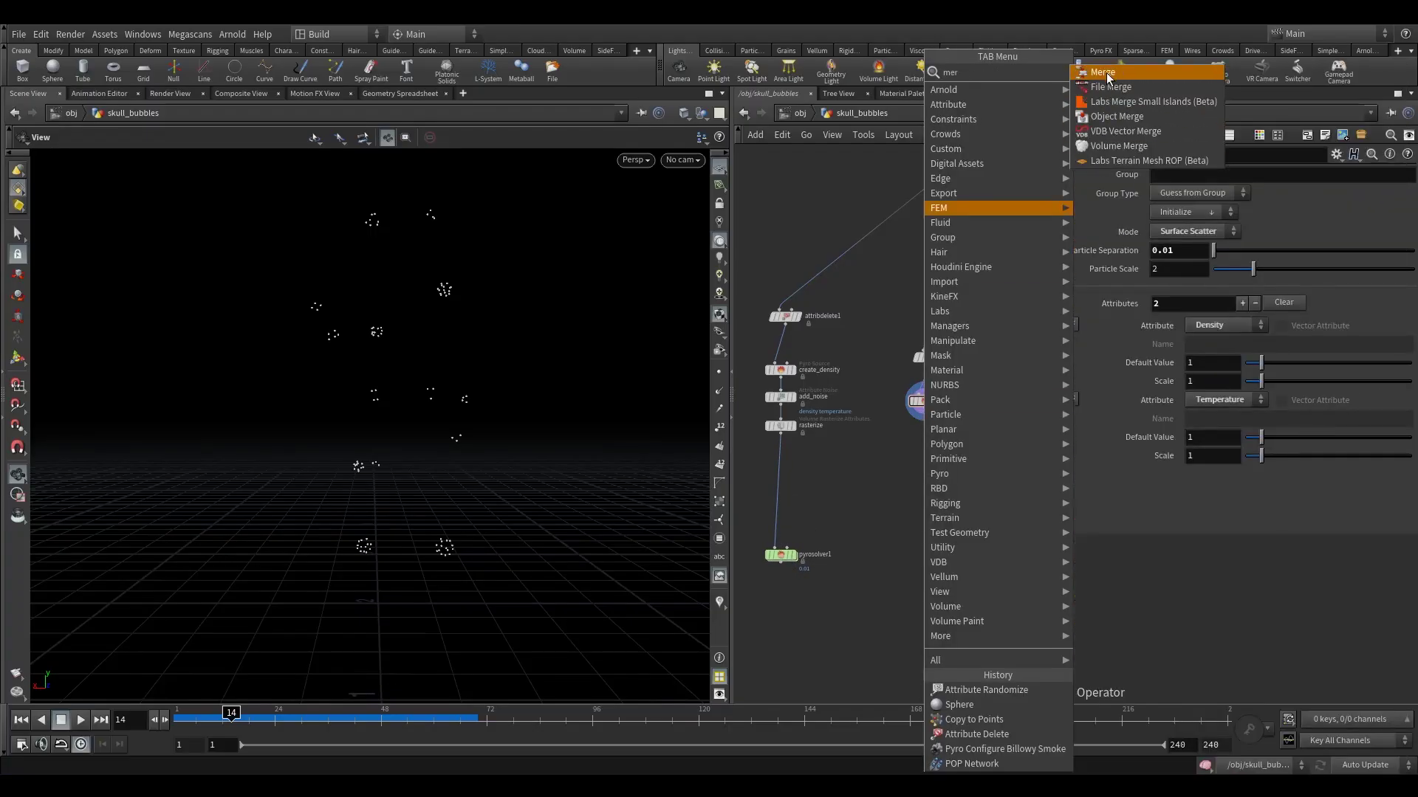
pyautogui.click(1104, 72)
pyautogui.click(783, 412)
pyautogui.moveTo(806, 415); pyautogui.dragTo(780, 488)
pyautogui.moveTo(781, 427); pyautogui.dragTo(780, 488)
pyautogui.click(937, 400)
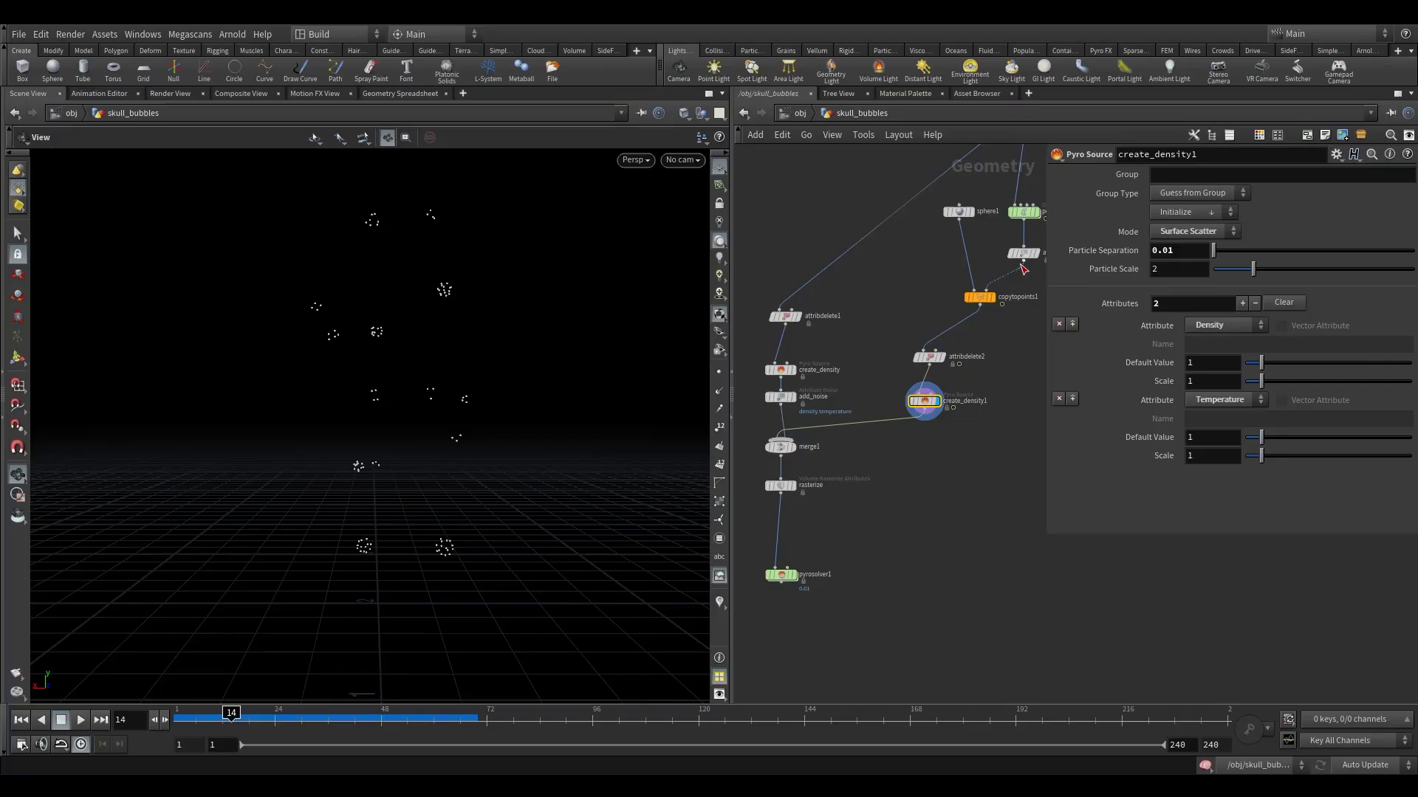
# - Display merge1 and rasterize in turn, then return to the first frame and display pyrosolver1 with its parameters
pyautogui.click(789, 449)
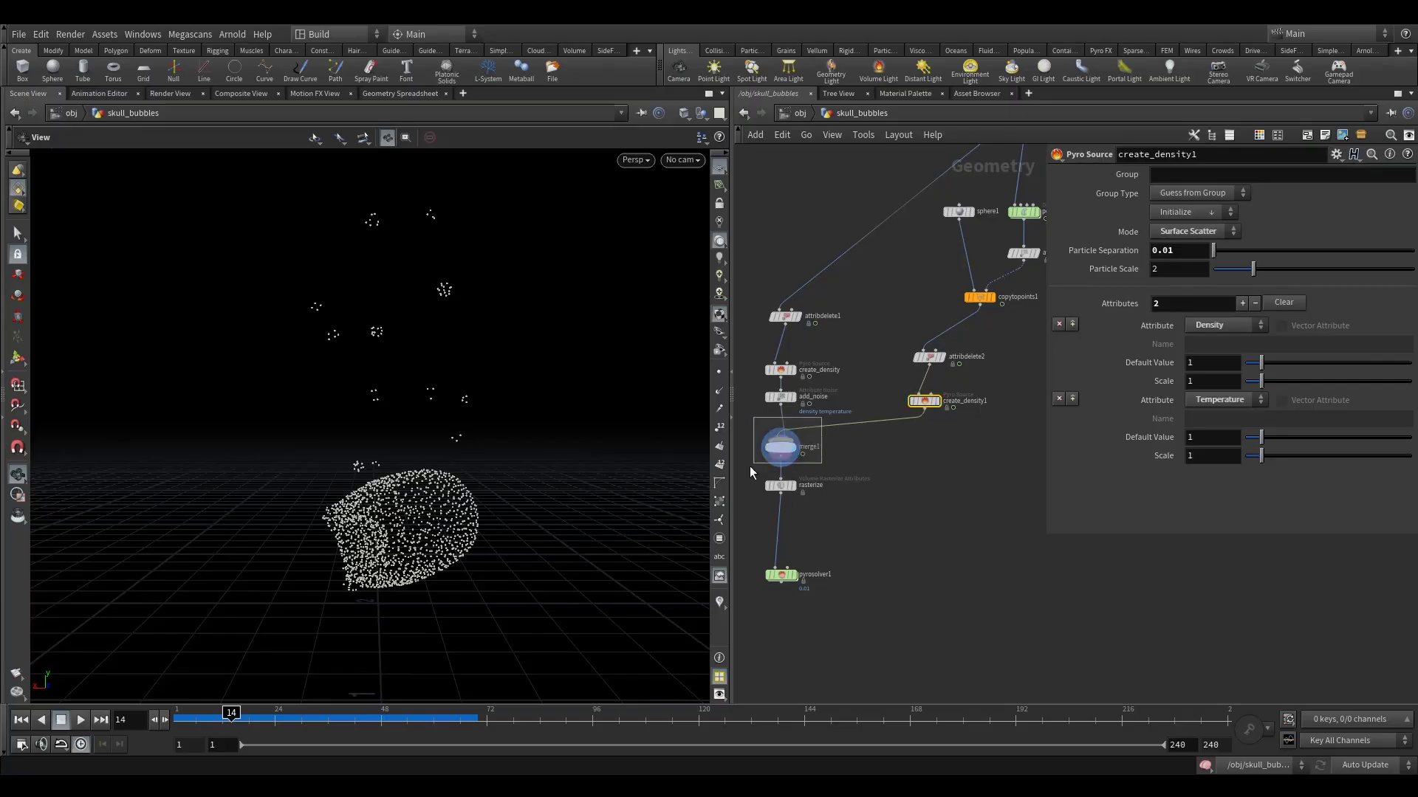
pyautogui.moveTo(765, 460); pyautogui.dragTo(762, 464)
pyautogui.click(793, 486)
pyautogui.click(781, 486)
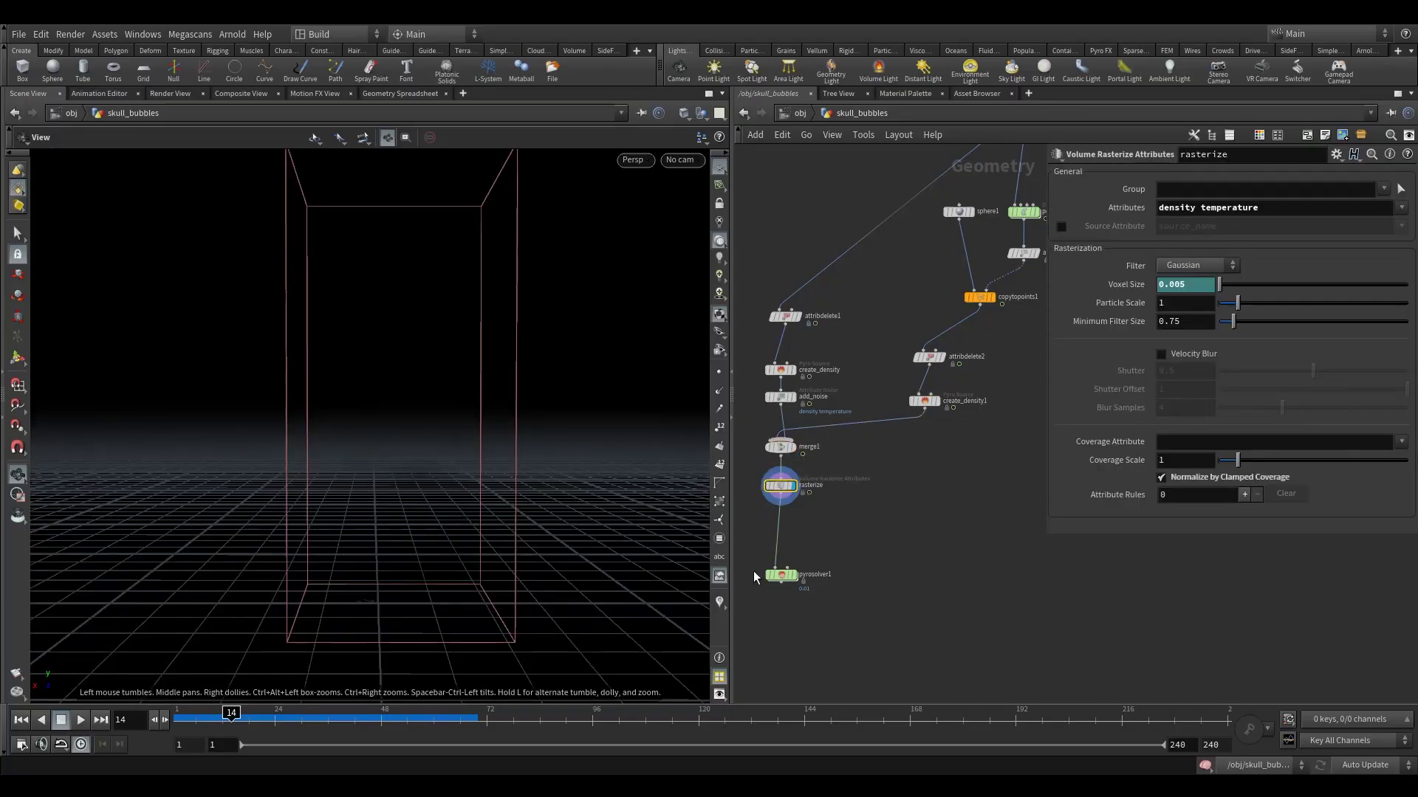
pyautogui.hotkey('ctrl', 'Up')
pyautogui.click(794, 576)
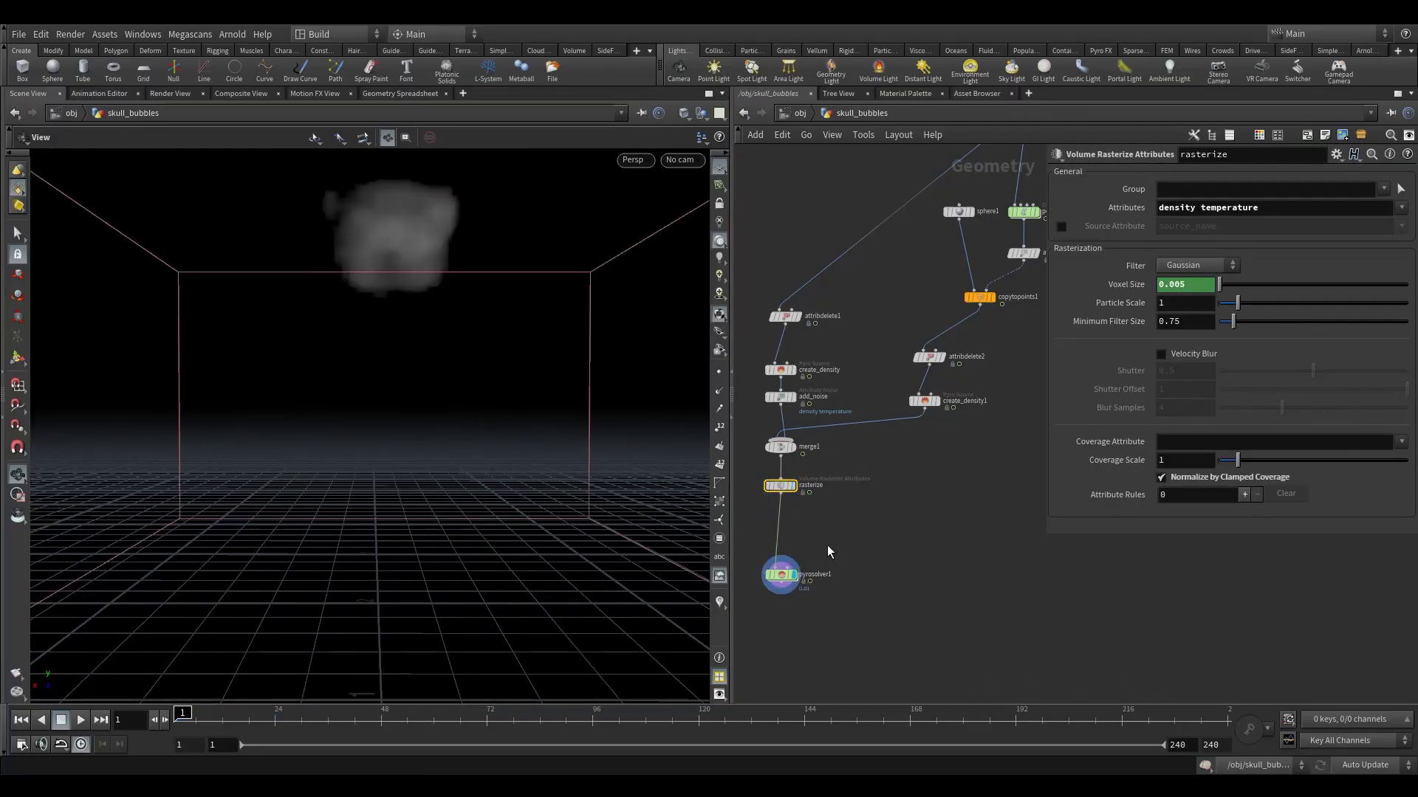
pyautogui.click(784, 575)
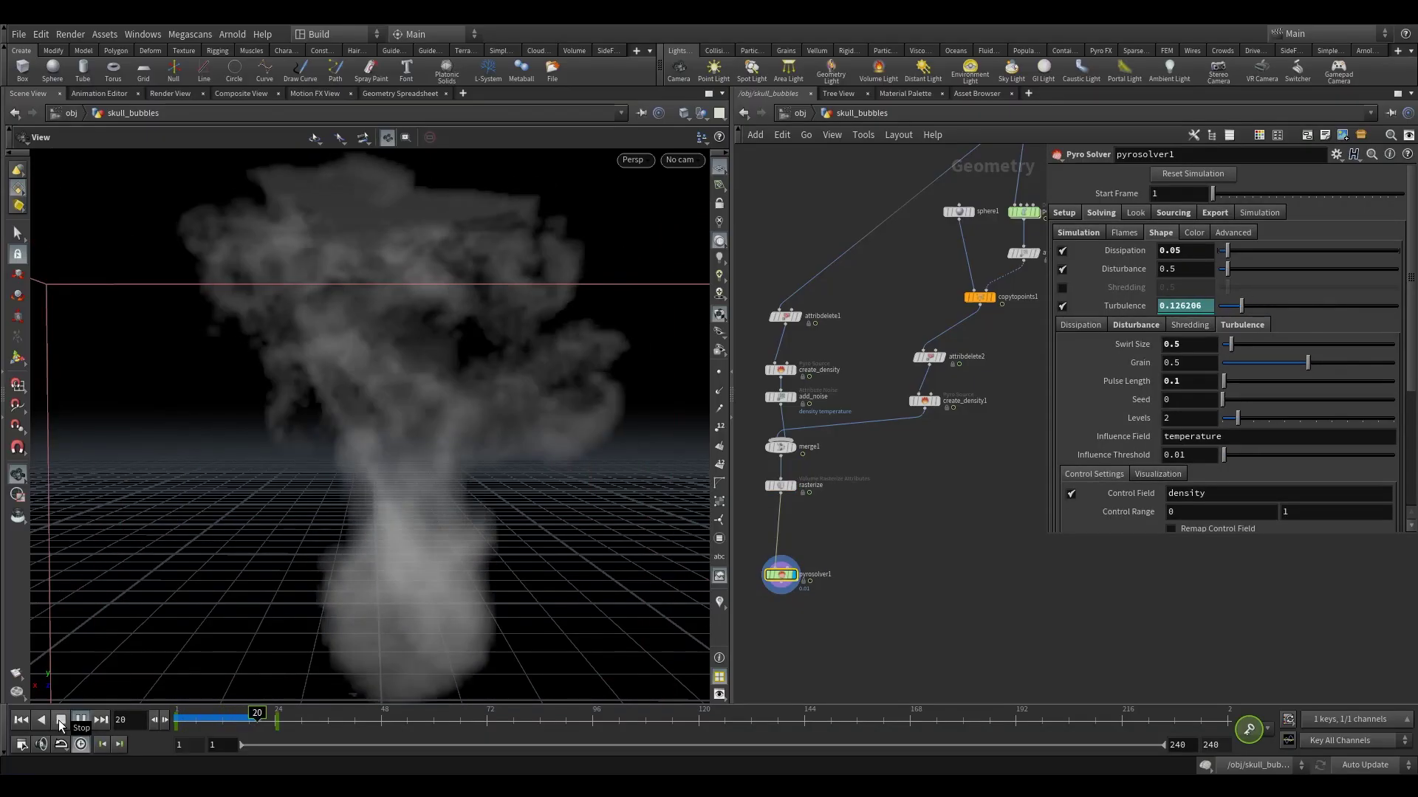
# - Play the smoke simulation to about frame 25 and inspect the plume from several angles
pyautogui.click(60, 721)
pyautogui.moveTo(420, 429); pyautogui.dragTo(361, 453)
pyautogui.scroll(5, 381, 472)
pyautogui.moveTo(467, 525); pyautogui.dragTo(437, 507)
pyautogui.scroll(-3, 436, 506)
pyautogui.click(80, 721)
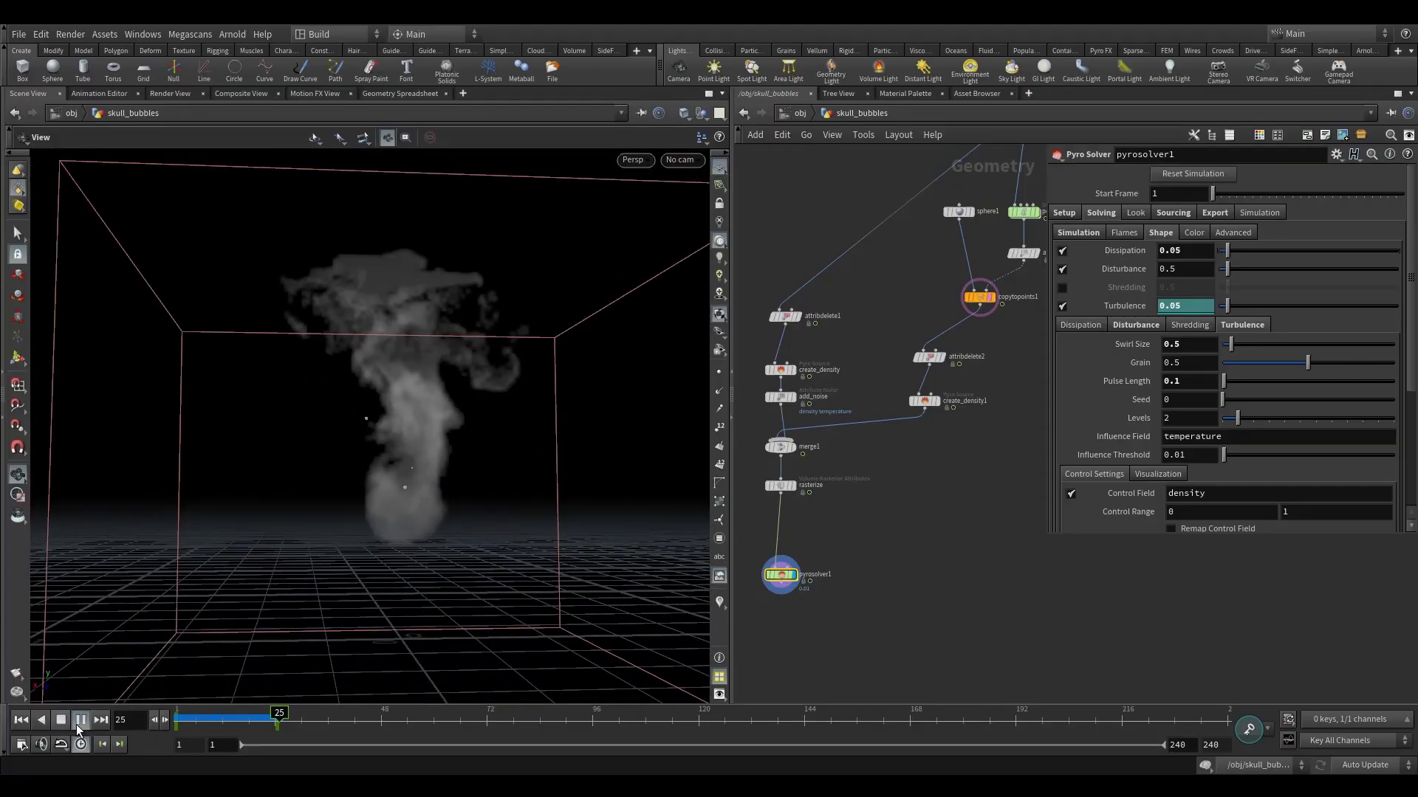
pyautogui.click(62, 721)
pyautogui.moveTo(364, 544)
pyautogui.mouseDown()
pyautogui.moveTo(376, 529)
pyautogui.moveTo(385, 547)
pyautogui.mouseUp()
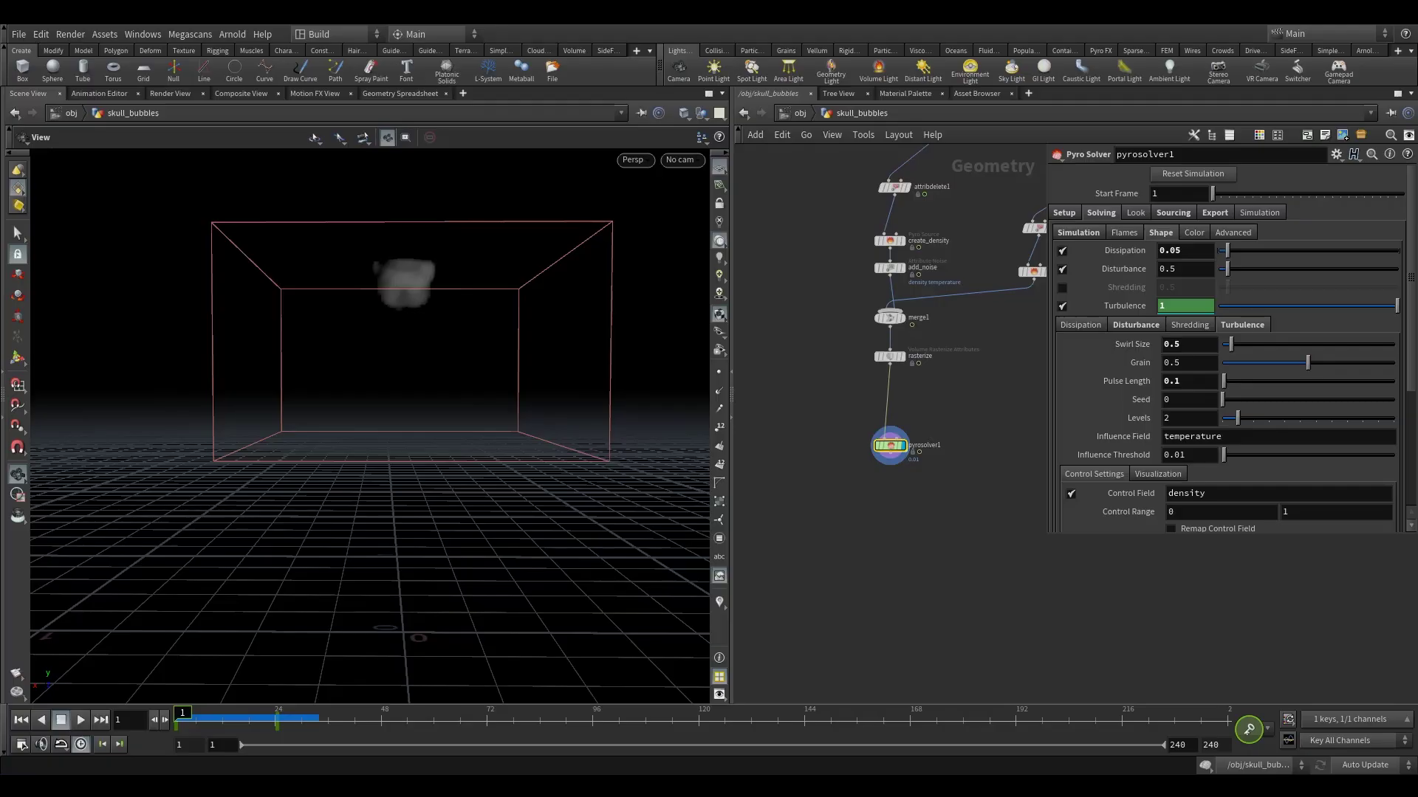
# - Move pyrosolver1 up close beneath rasterize
pyautogui.moveTo(948, 400); pyautogui.dragTo(817, 420, button='middle')
pyautogui.moveTo(765, 463); pyautogui.dragTo(750, 423)
pyautogui.moveTo(845, 370); pyautogui.dragTo(871, 370, button='middle')
pyautogui.moveTo(768, 423); pyautogui.dragTo(784, 409)
pyautogui.moveTo(914, 361); pyautogui.dragTo(873, 485, button='middle')
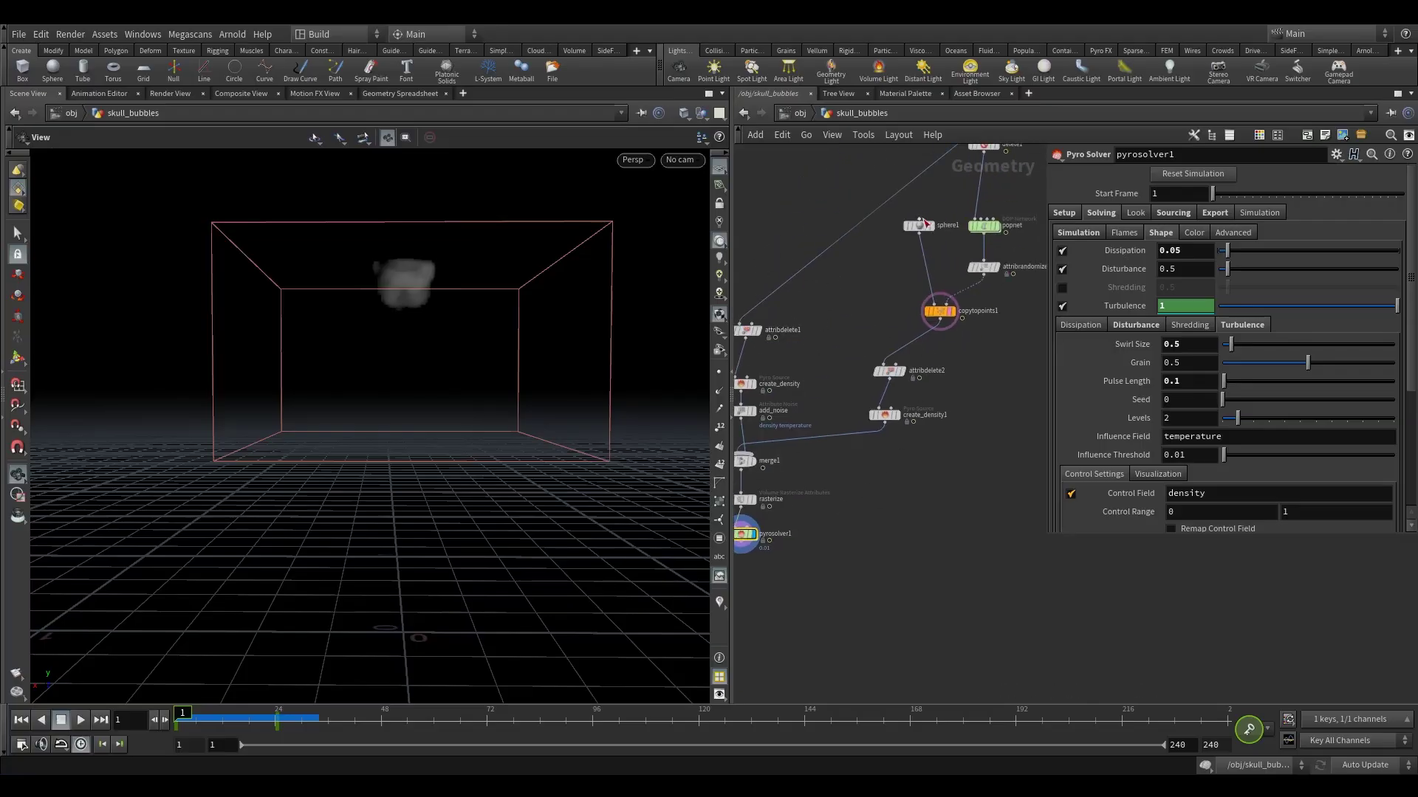
# - Add a Collision Source node below the sphere branch, wire attribdelete2 into it and shift create_density1 aside
pyautogui.press('Tab')
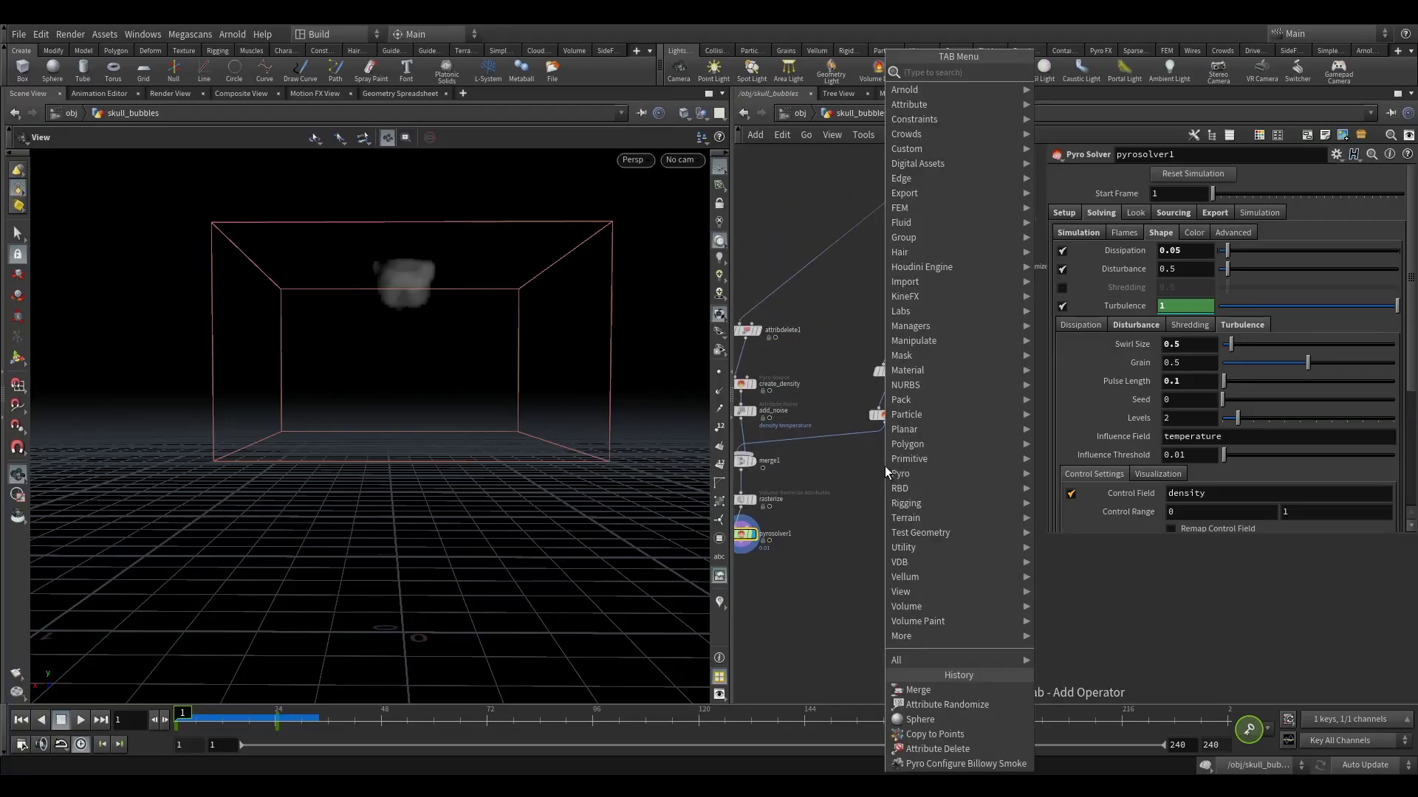
pyautogui.write('coll')
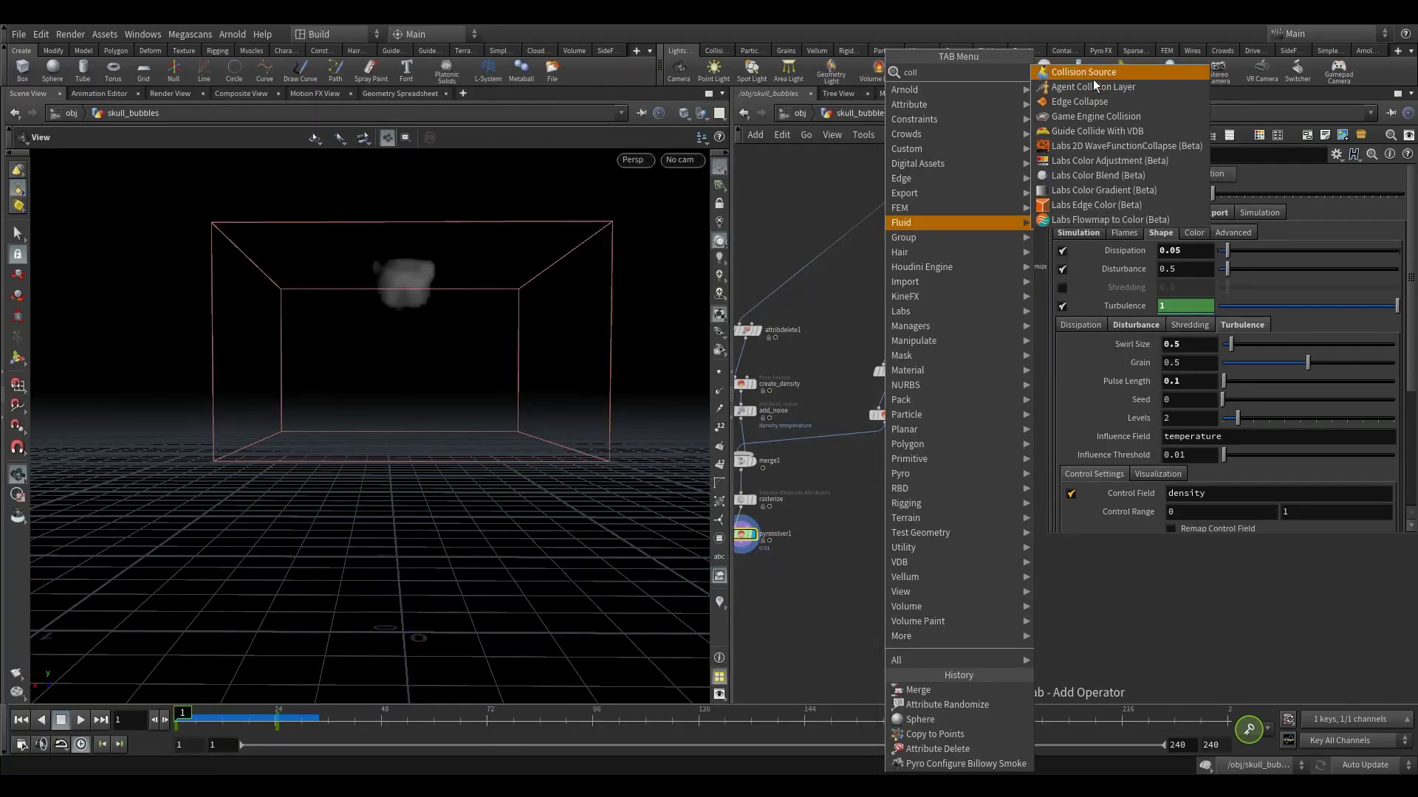
pyautogui.press('Return')
pyautogui.click(937, 462)
pyautogui.moveTo(864, 332); pyautogui.dragTo(923, 465)
pyautogui.moveTo(889, 371); pyautogui.dragTo(847, 371)
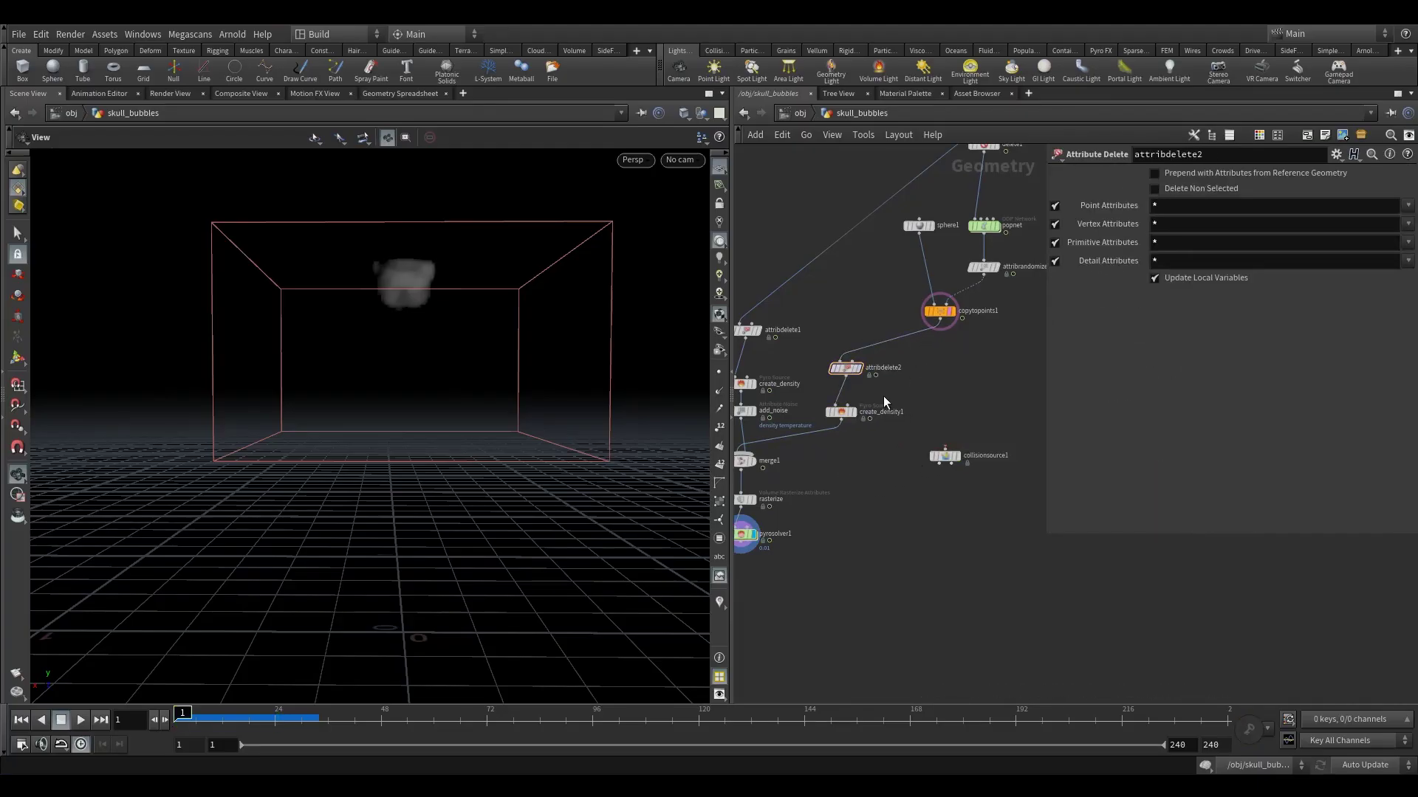
pyautogui.moveTo(853, 367); pyautogui.dragTo(943, 371)
# - Move the upstream skull nodes down to unpack1 so they sit between the smoke source and particle branches
pyautogui.moveTo(898, 339); pyautogui.dragTo(874, 414, button='middle')
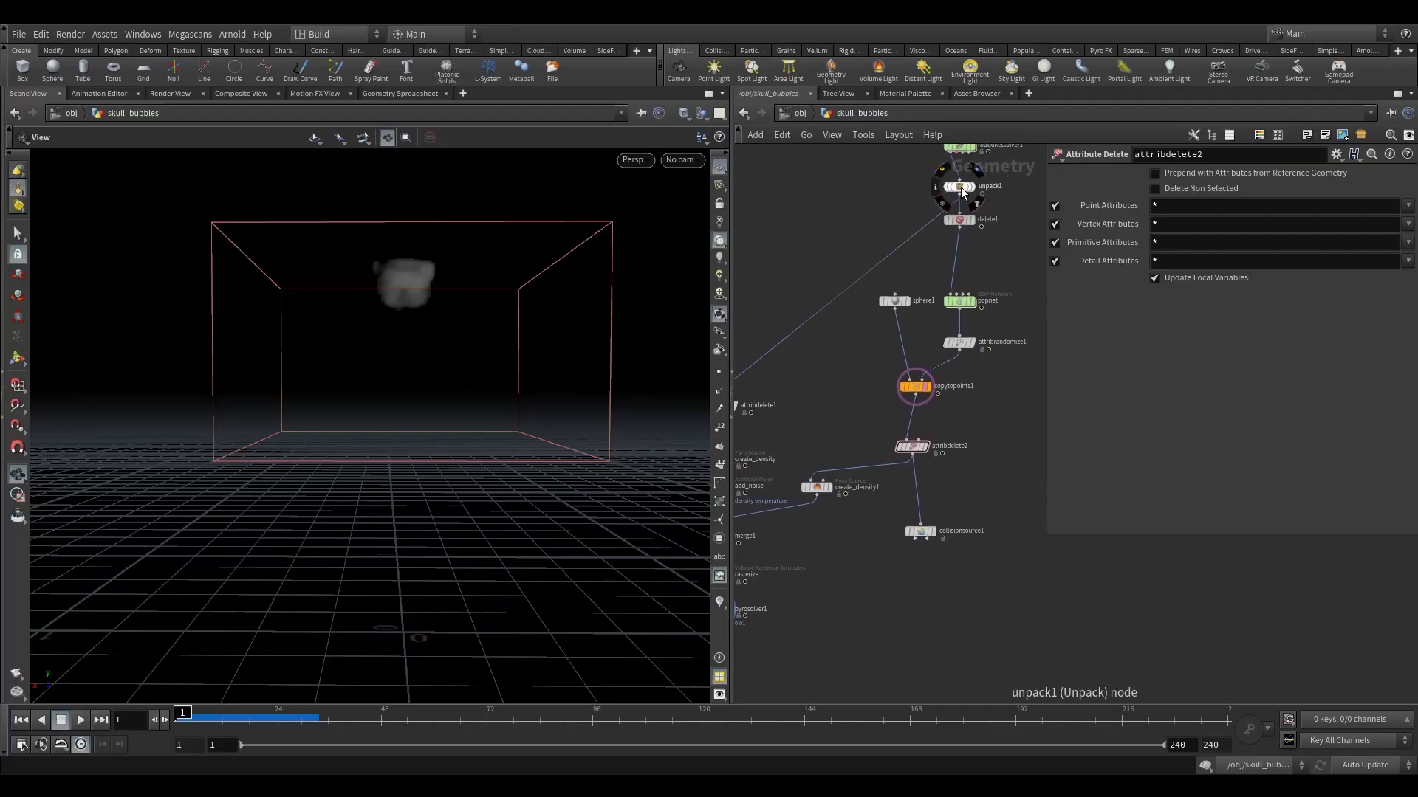
pyautogui.moveTo(895, 203); pyautogui.dragTo(909, 317, button='middle')
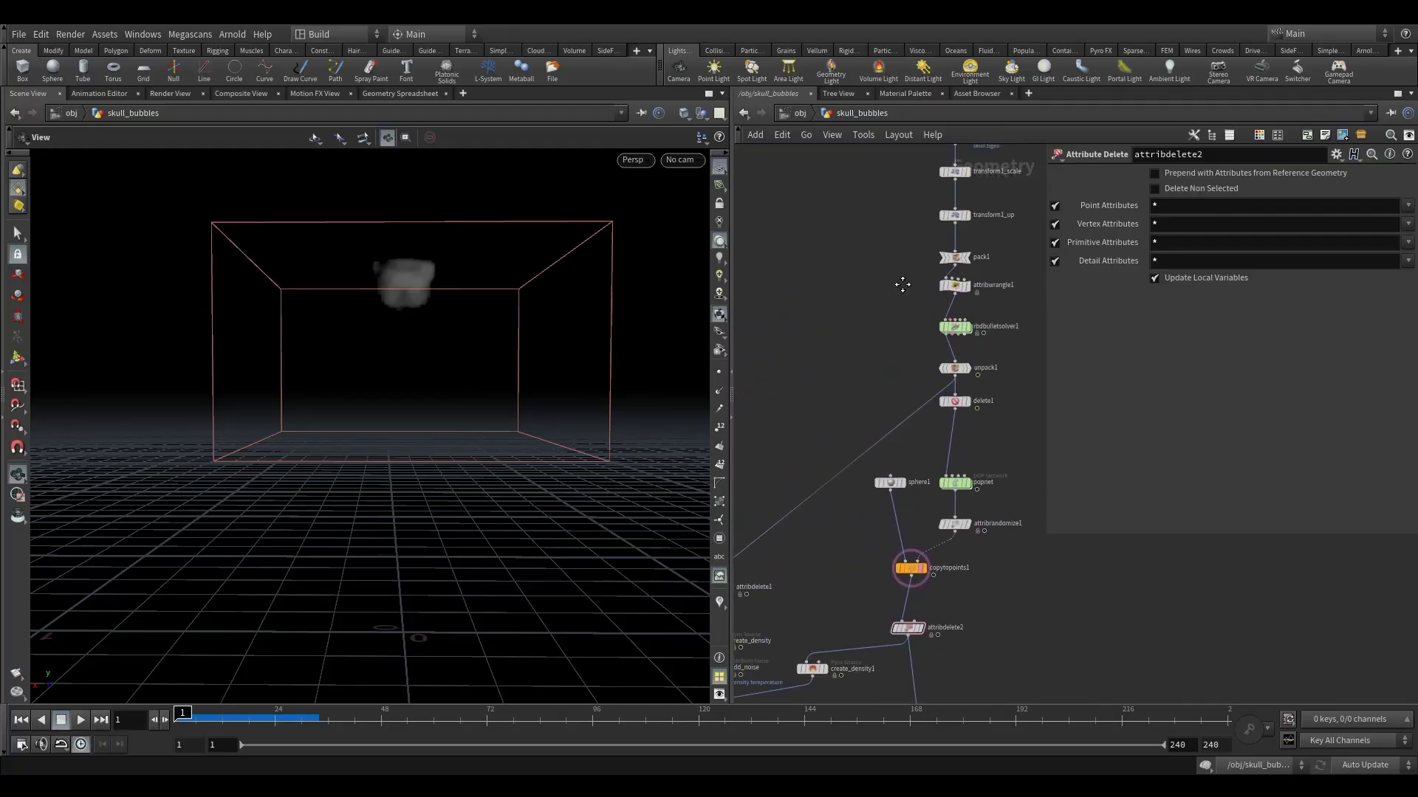
pyautogui.scroll(-3, 902, 318)
pyautogui.moveTo(893, 189); pyautogui.dragTo(842, 383)
pyautogui.moveTo(853, 416); pyautogui.dragTo(897, 326, button='middle')
pyautogui.scroll(2, 897, 325)
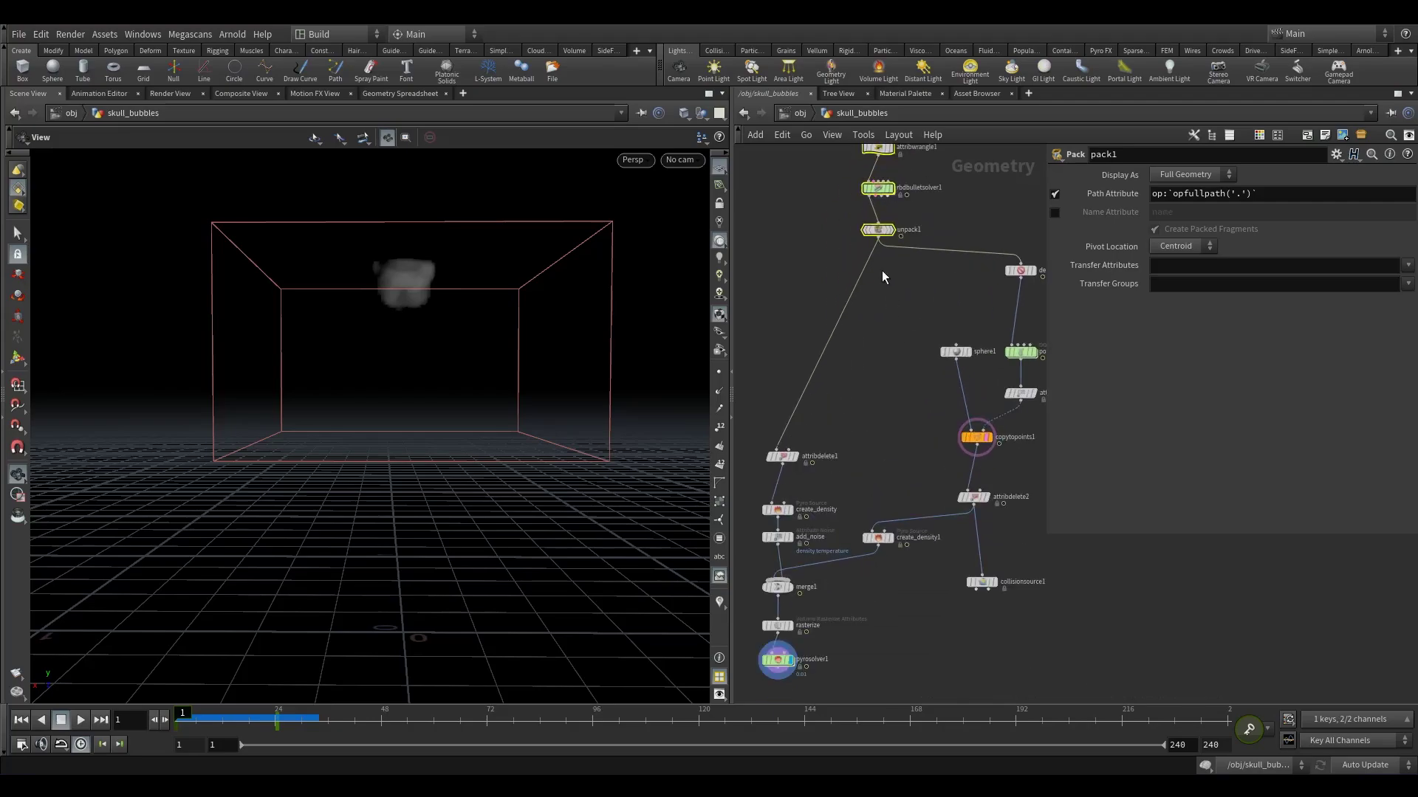
# - Insert a Merge node between attribdelete2 and collisionsource1 and wire unpack1 into it as well
pyautogui.click(878, 238)
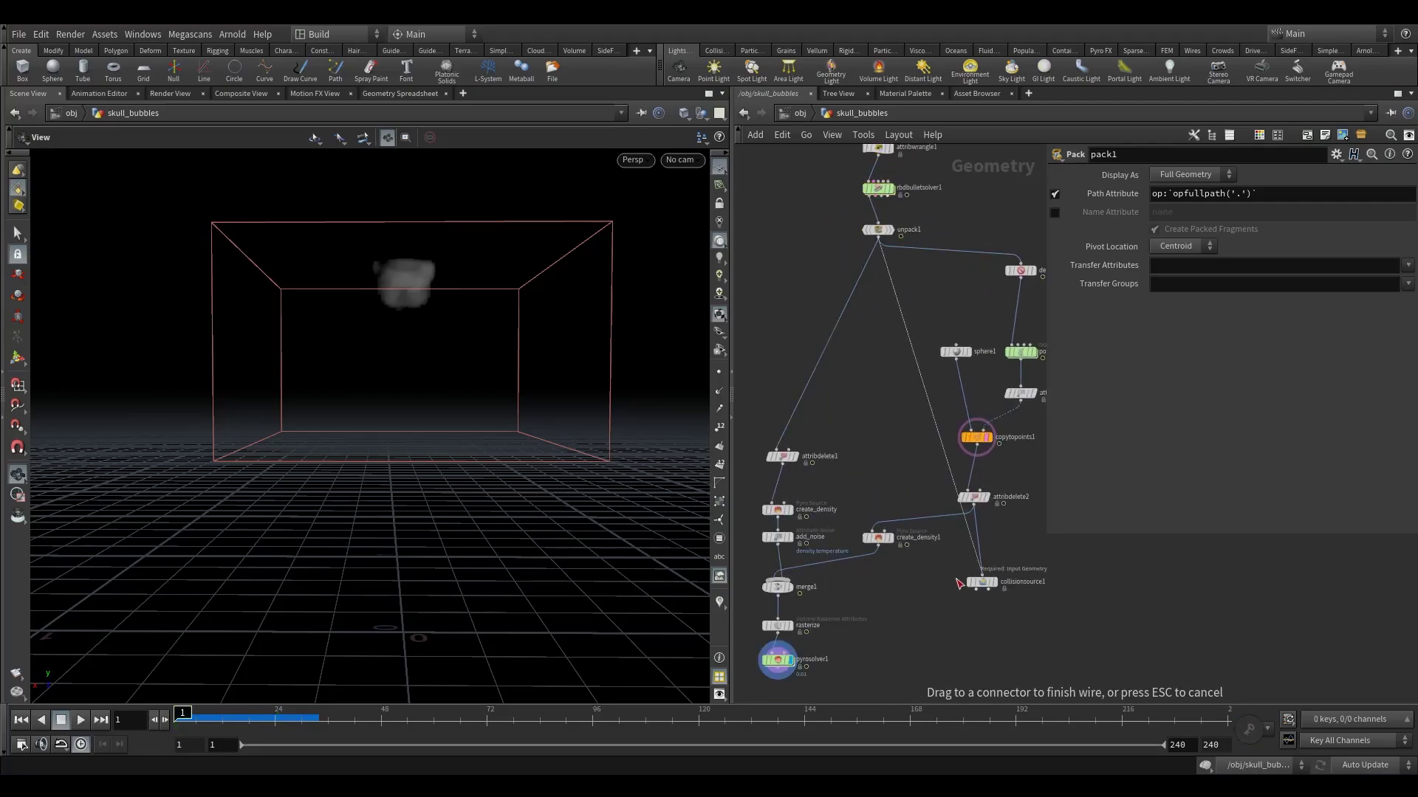
pyautogui.click(932, 566)
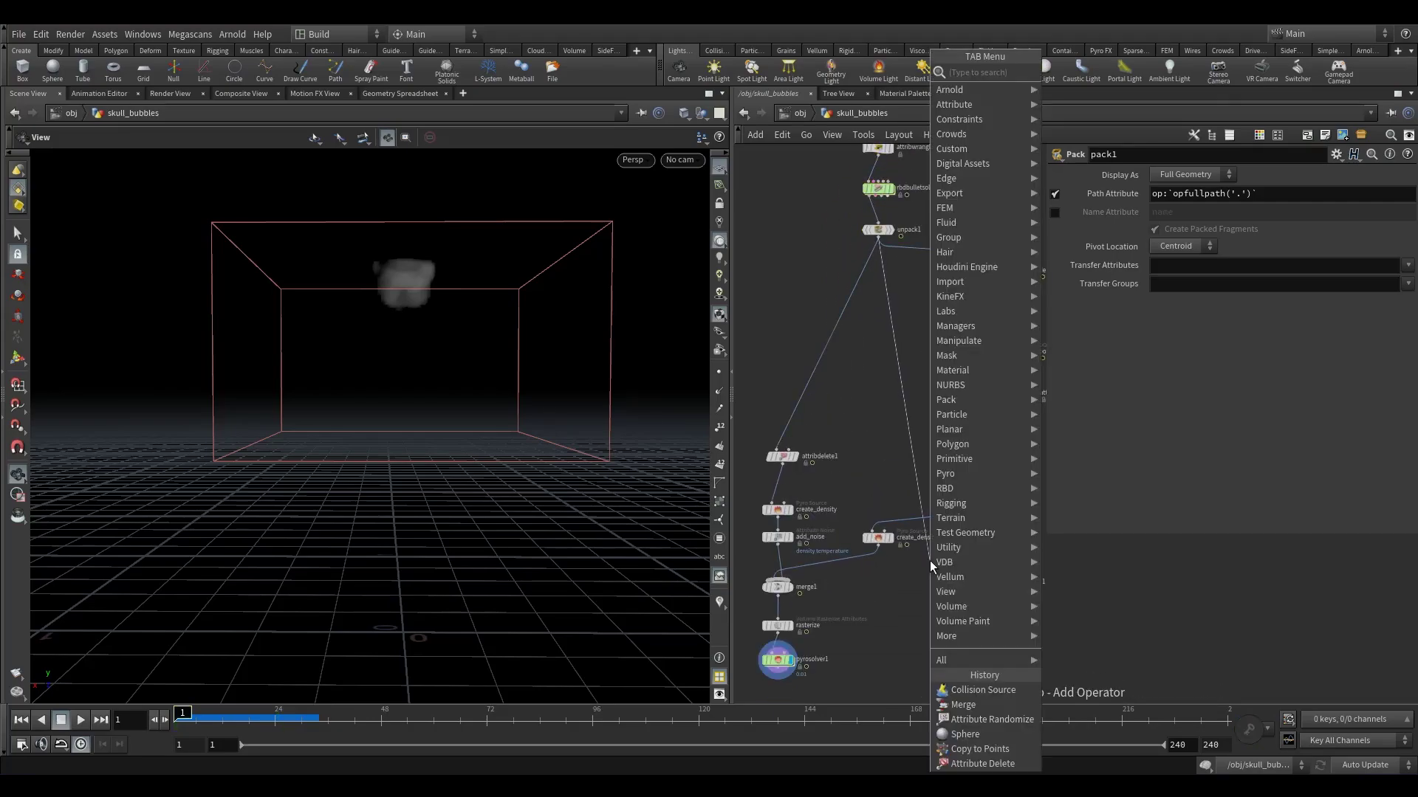
pyautogui.write('merg')
pyautogui.click(1070, 73)
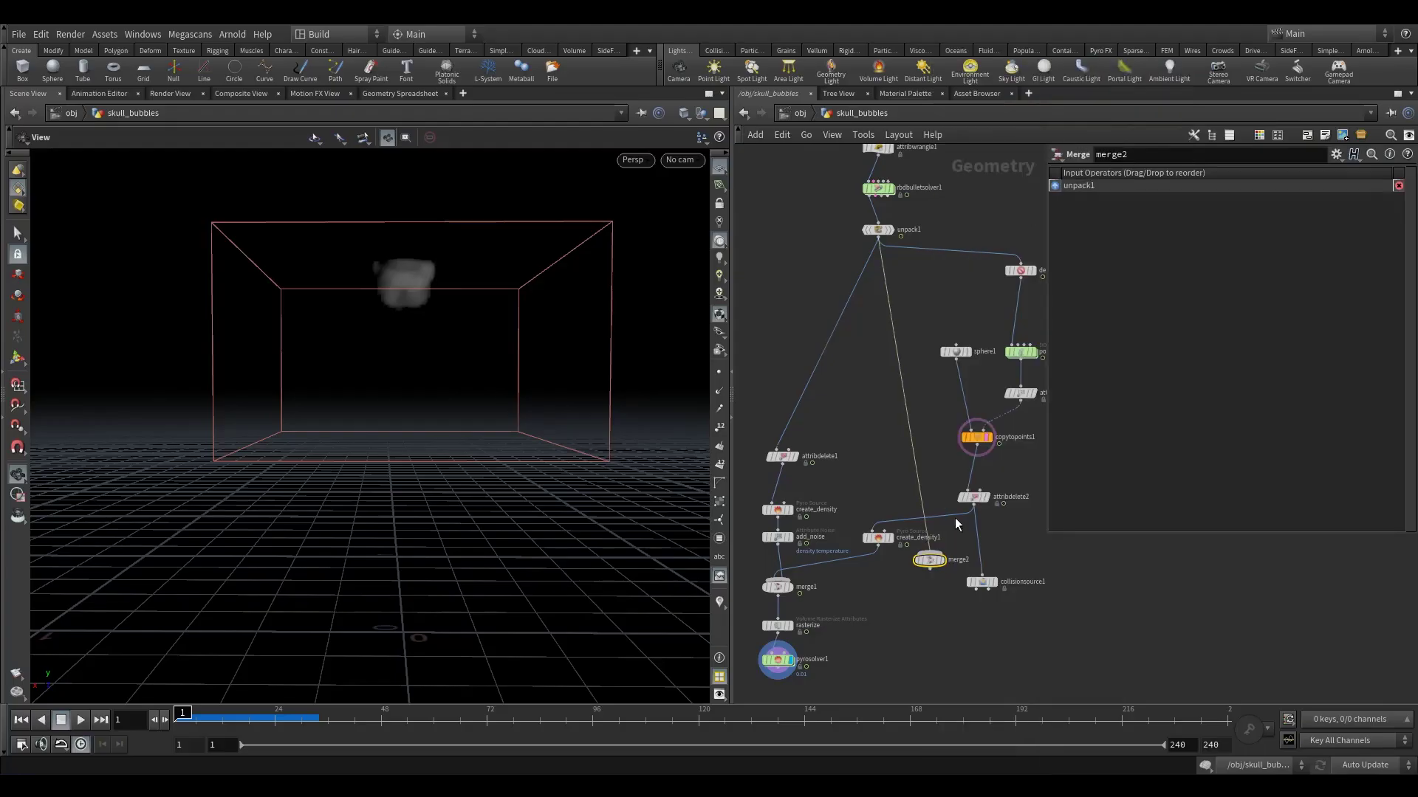
pyautogui.moveTo(933, 564); pyautogui.dragTo(977, 555)
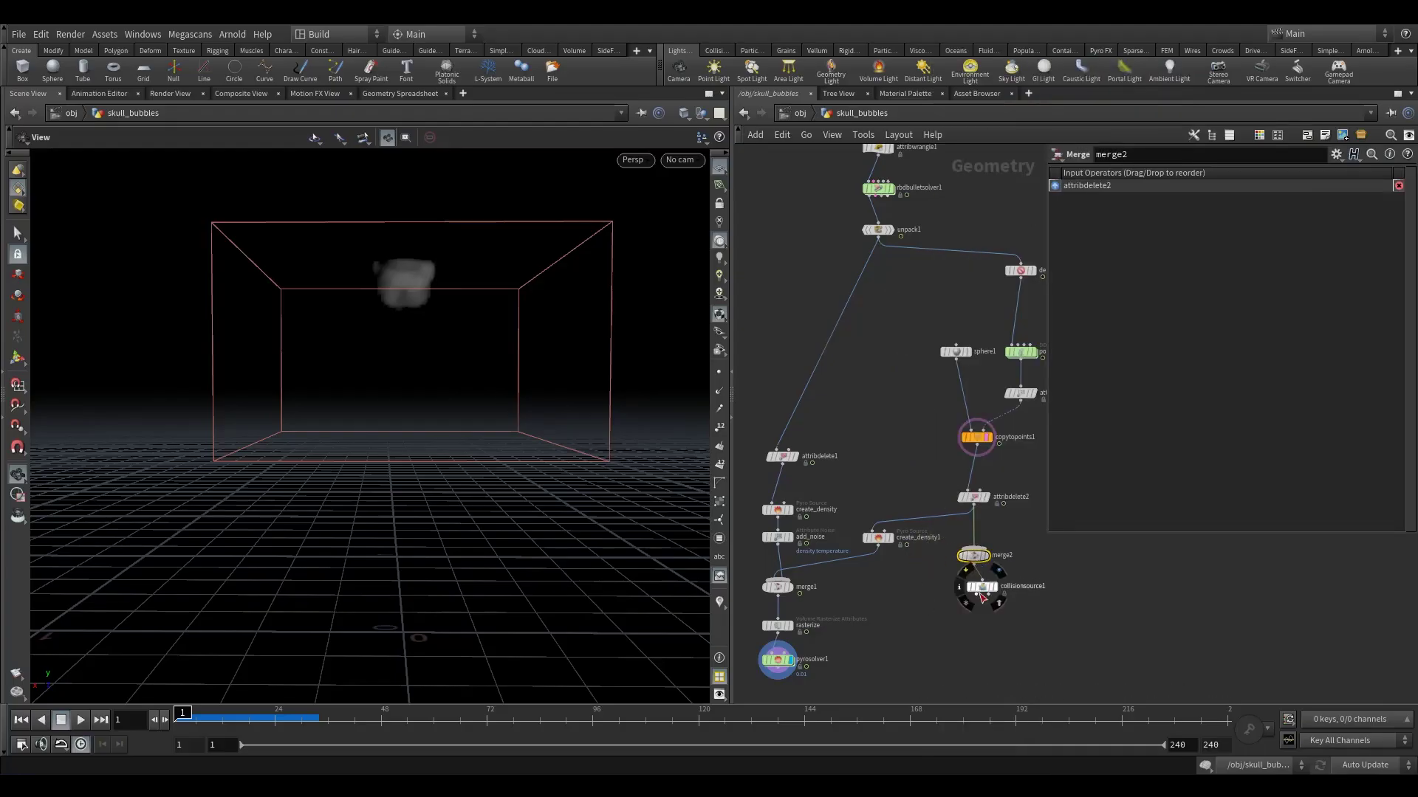
pyautogui.click(974, 548)
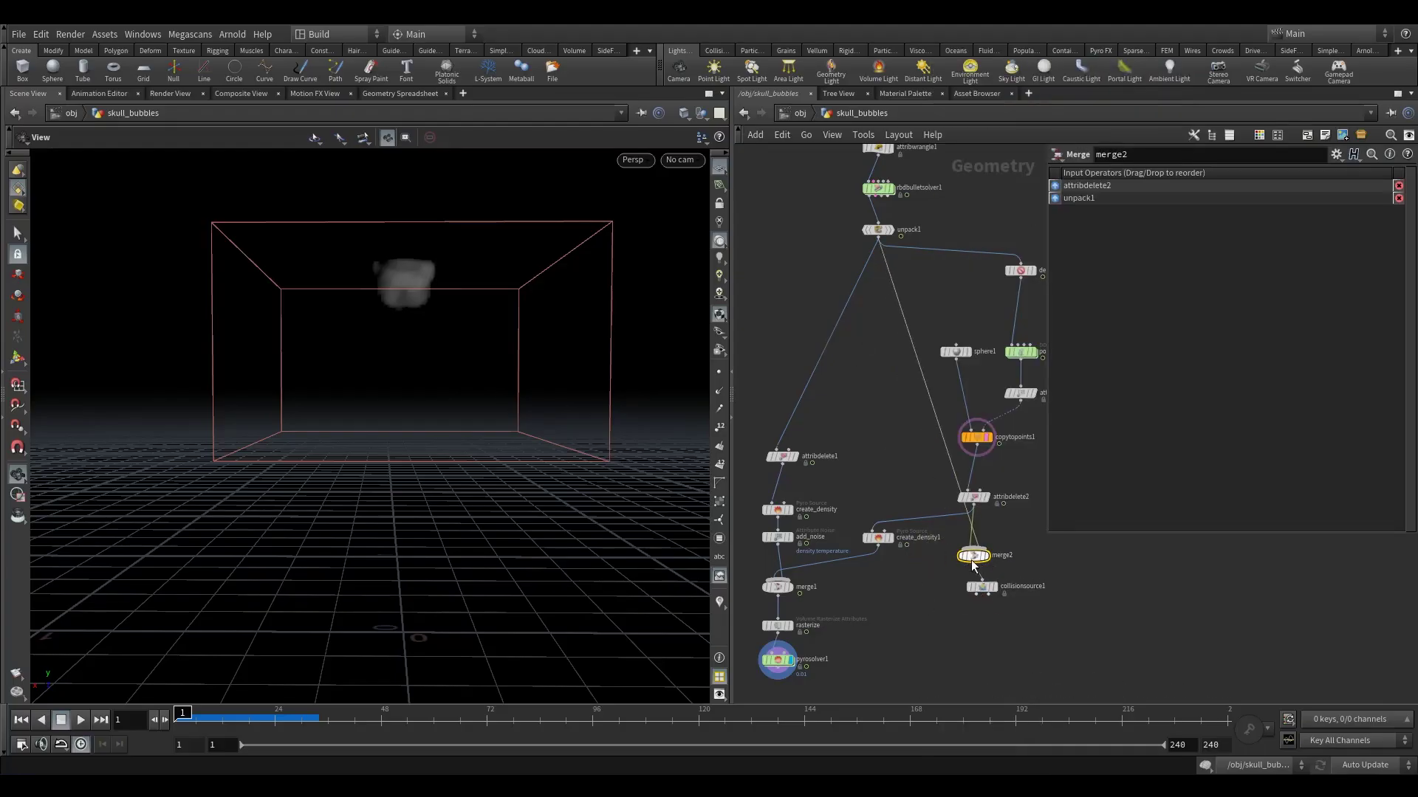
# - Display the merged skull and spheres, scrub to frame 22, and align and display collisionsource1 beneath merge2
pyautogui.click(985, 555)
pyautogui.press('Up')
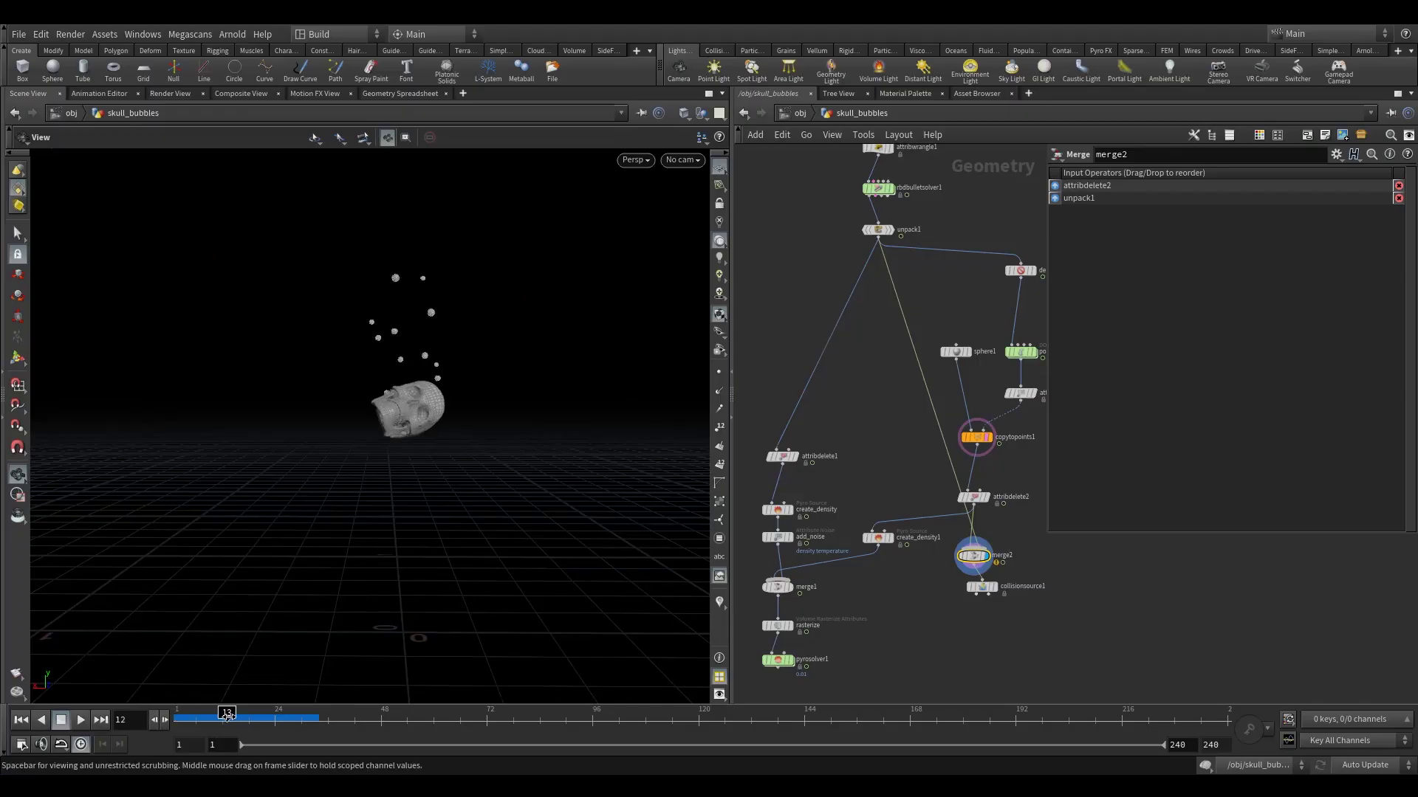
pyautogui.moveTo(983, 590); pyautogui.dragTo(921, 613)
pyautogui.click(992, 582)
pyautogui.moveTo(956, 616); pyautogui.dragTo(865, 512, button='middle')
pyautogui.scroll(3, 897, 513)
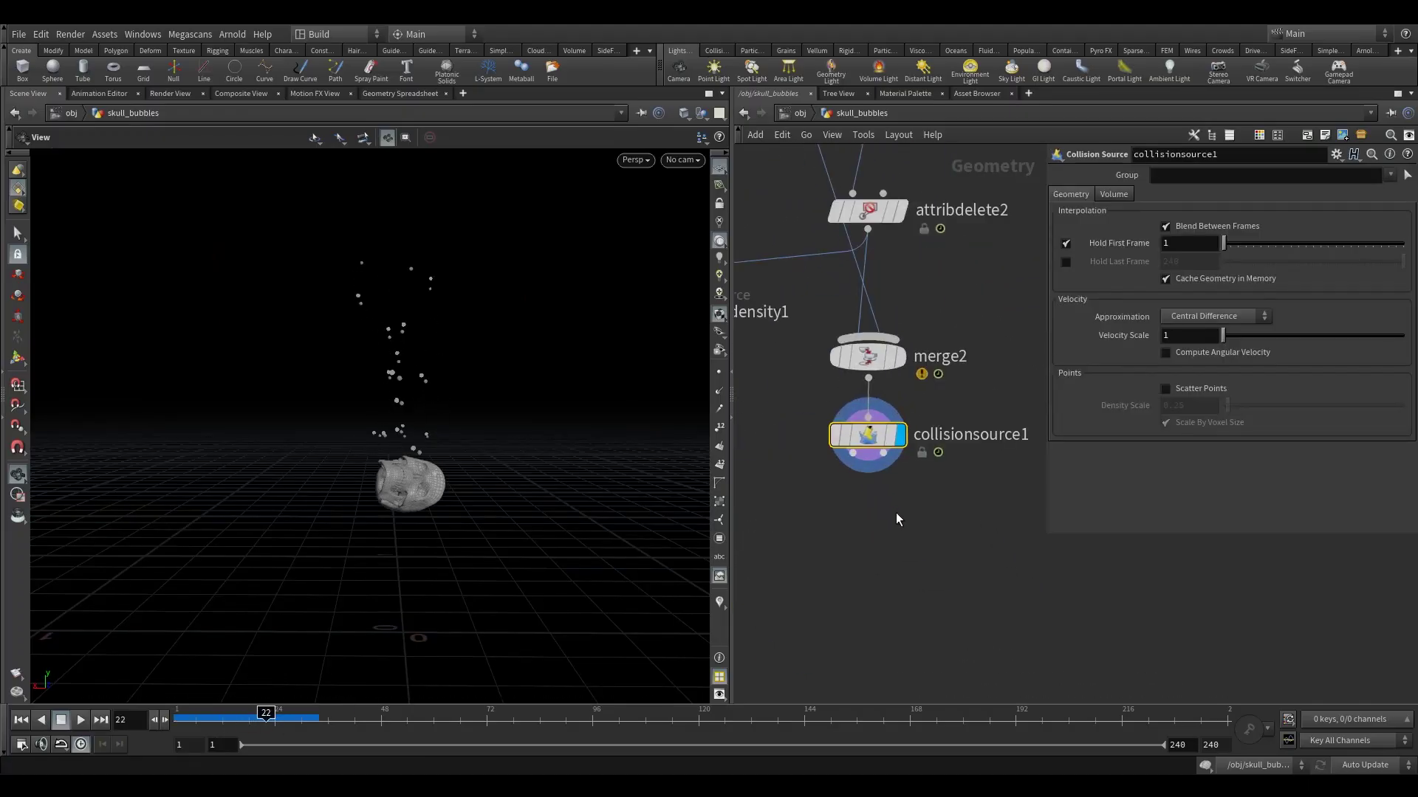
# - Add a Null on collisionsource1's second output and display it to inspect the collision volume
pyautogui.press('Tab')
pyautogui.write('nu')
pyautogui.click(1052, 71)
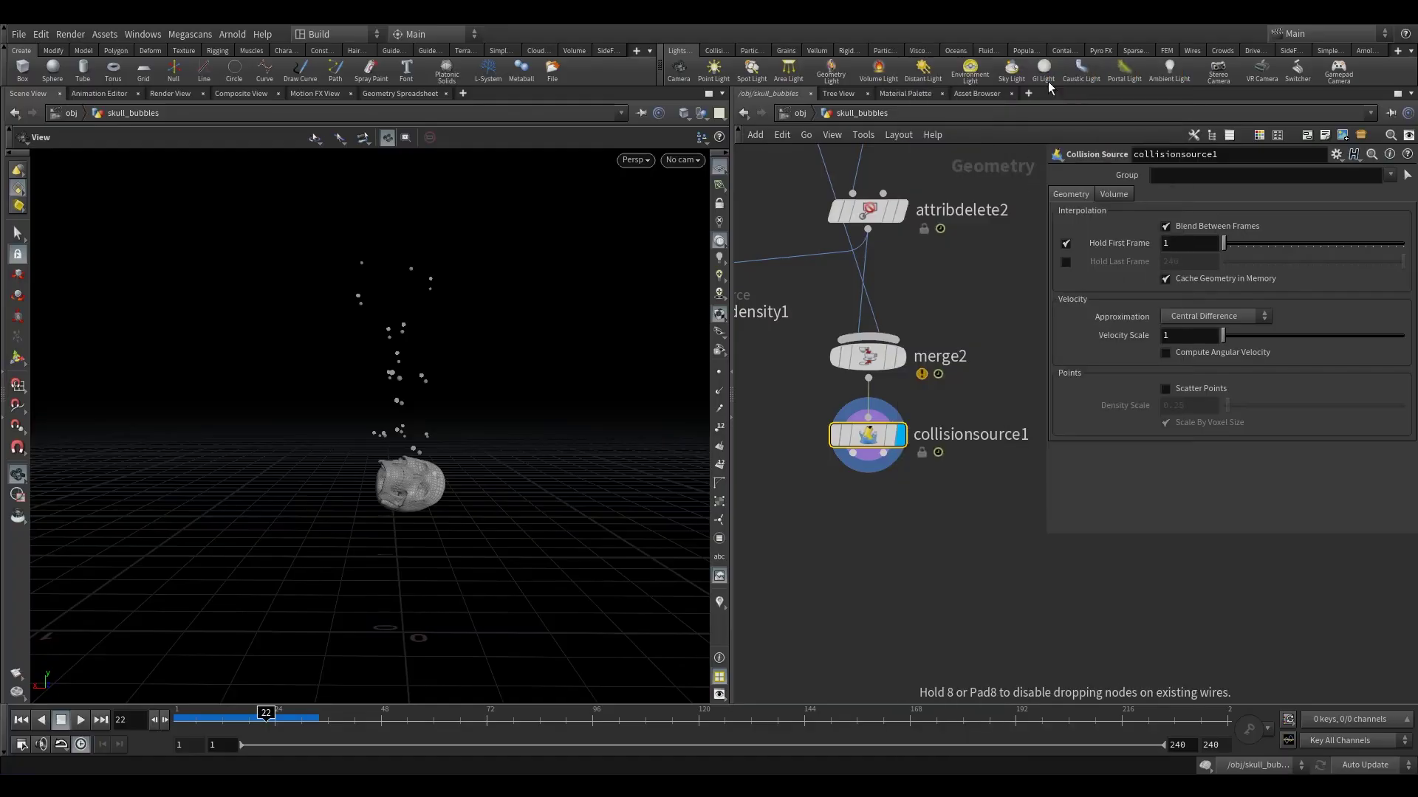
pyautogui.click(920, 534)
pyautogui.click(959, 499)
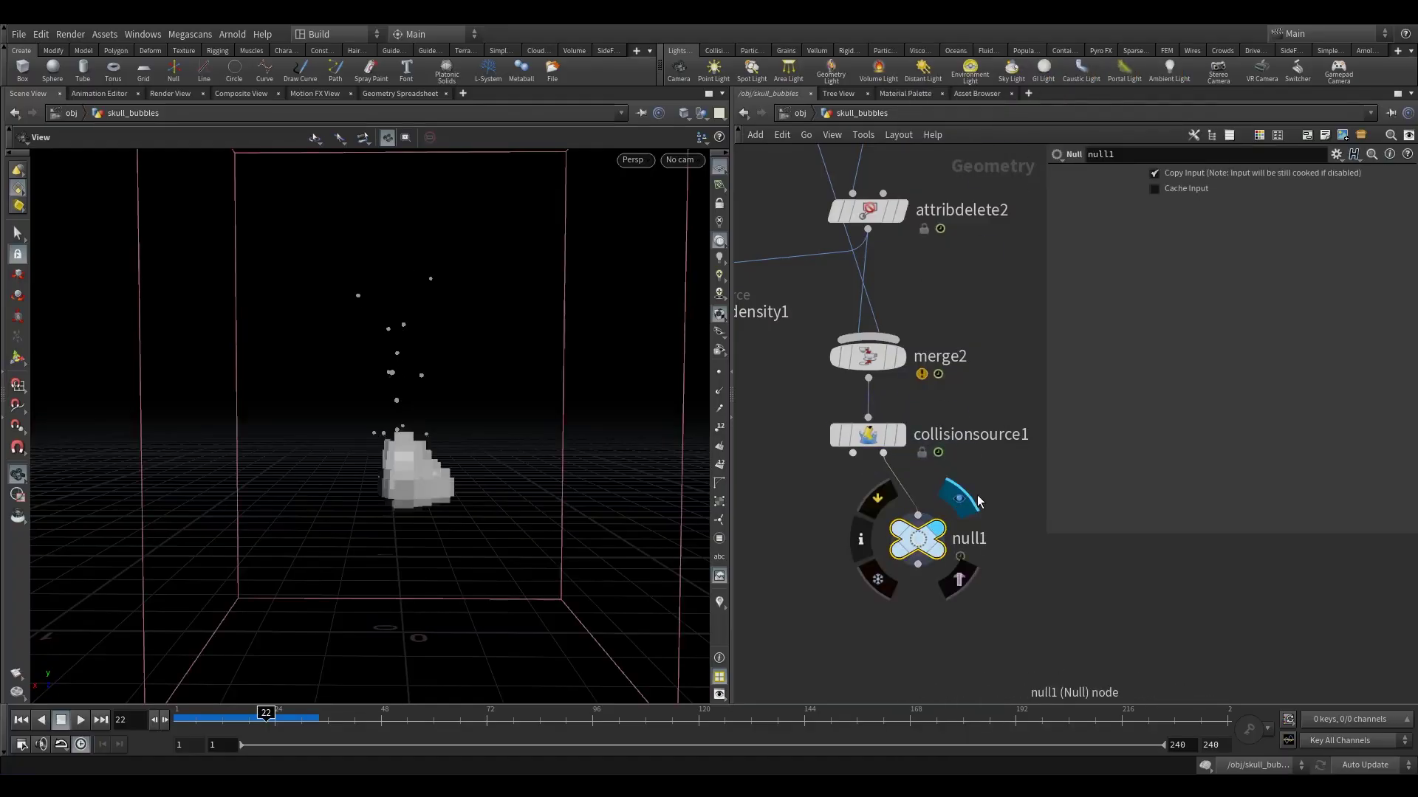
pyautogui.moveTo(471, 402); pyautogui.dragTo(400, 401)
pyautogui.moveTo(400, 401); pyautogui.dragTo(746, 412, button='right')
pyautogui.moveTo(936, 559)
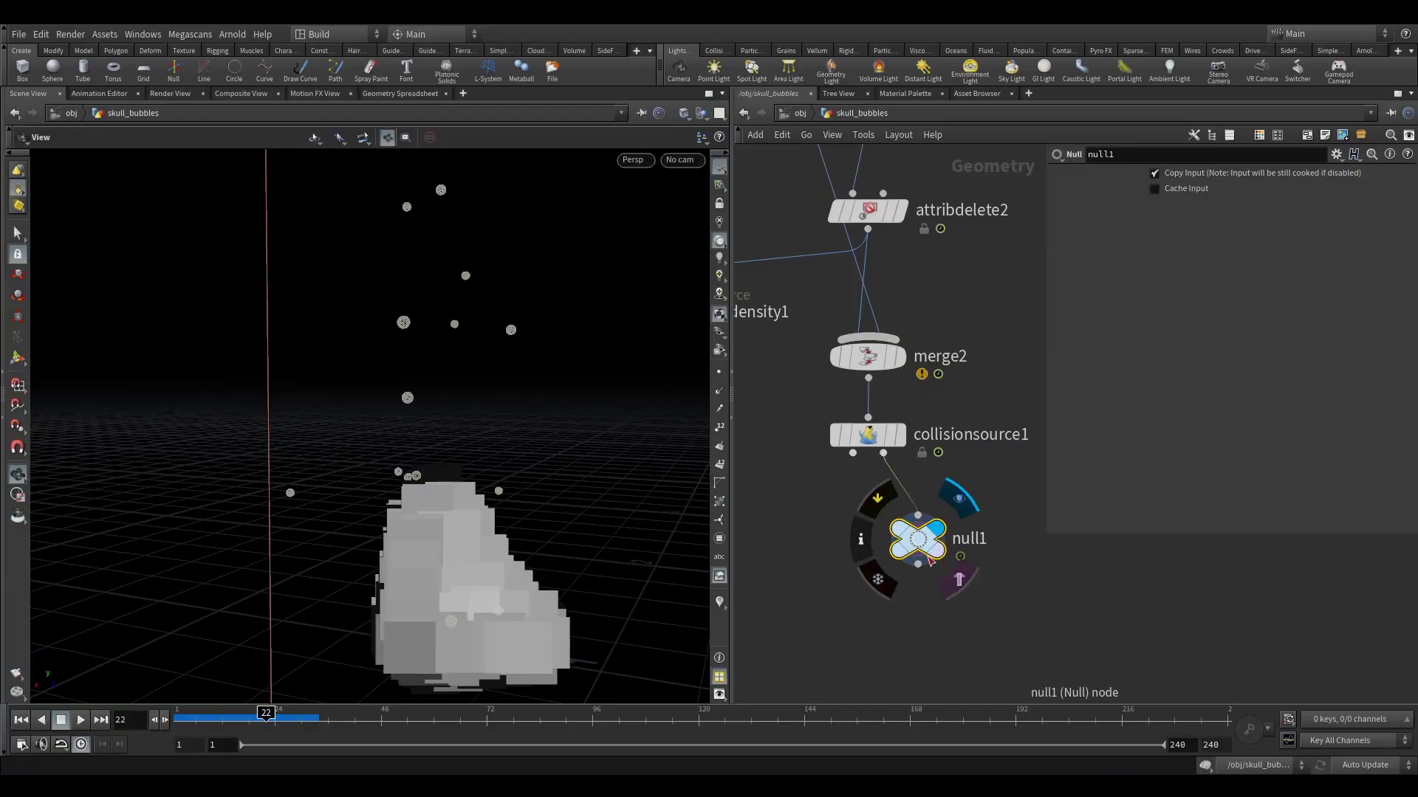
pyautogui.moveTo(446, 456); pyautogui.dragTo(391, 436)
# - Set collisionsource1's volume voxel size to 0.005 and view the refined collision shape
pyautogui.moveTo(788, 403); pyautogui.dragTo(908, 463)
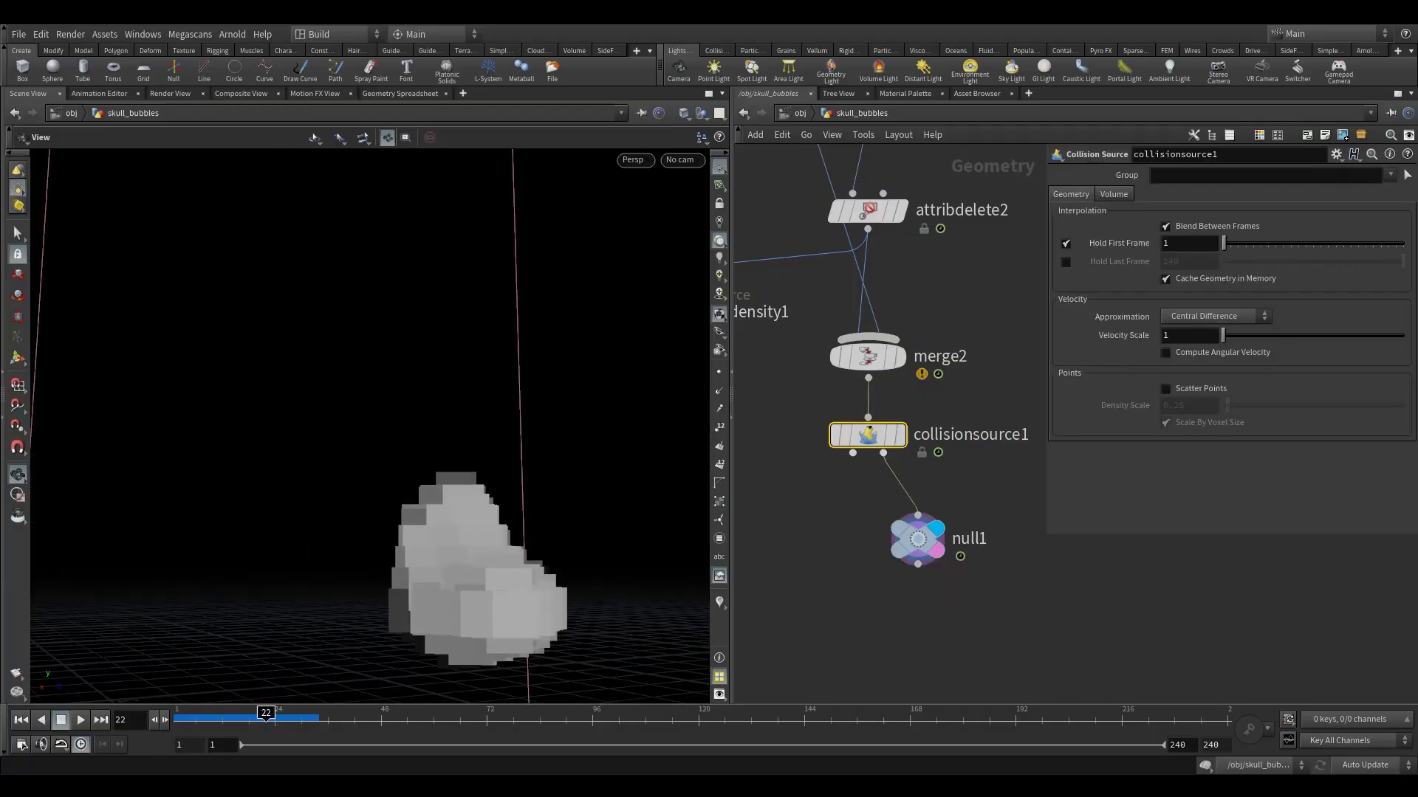
pyautogui.click(1111, 194)
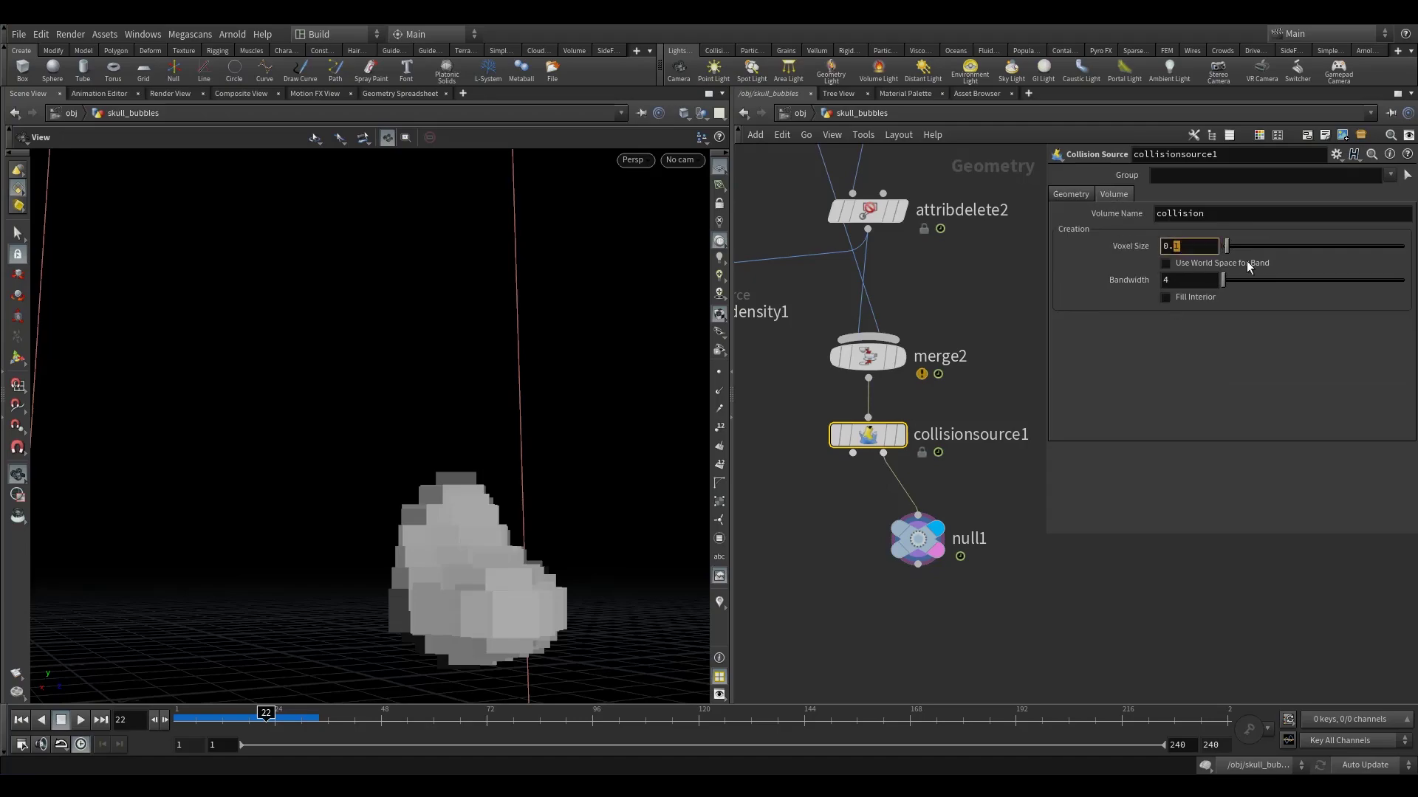
pyautogui.write('005')
pyautogui.click(993, 290)
pyautogui.scroll(-4, 509, 382)
pyautogui.moveTo(511, 353); pyautogui.dragTo(499, 370)
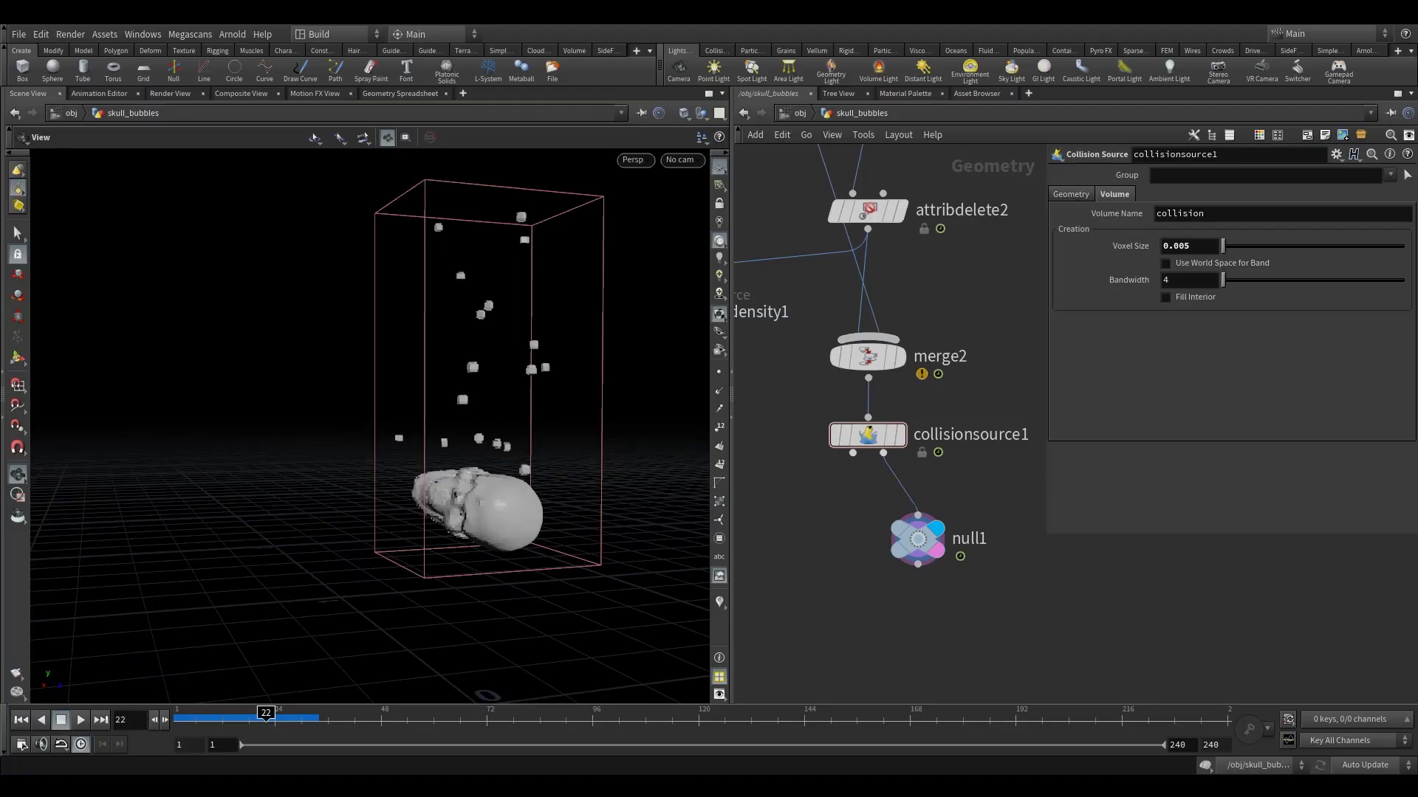
# - Set collisionsource1's velocity approximation to None
pyautogui.click(1073, 194)
pyautogui.click(1194, 313)
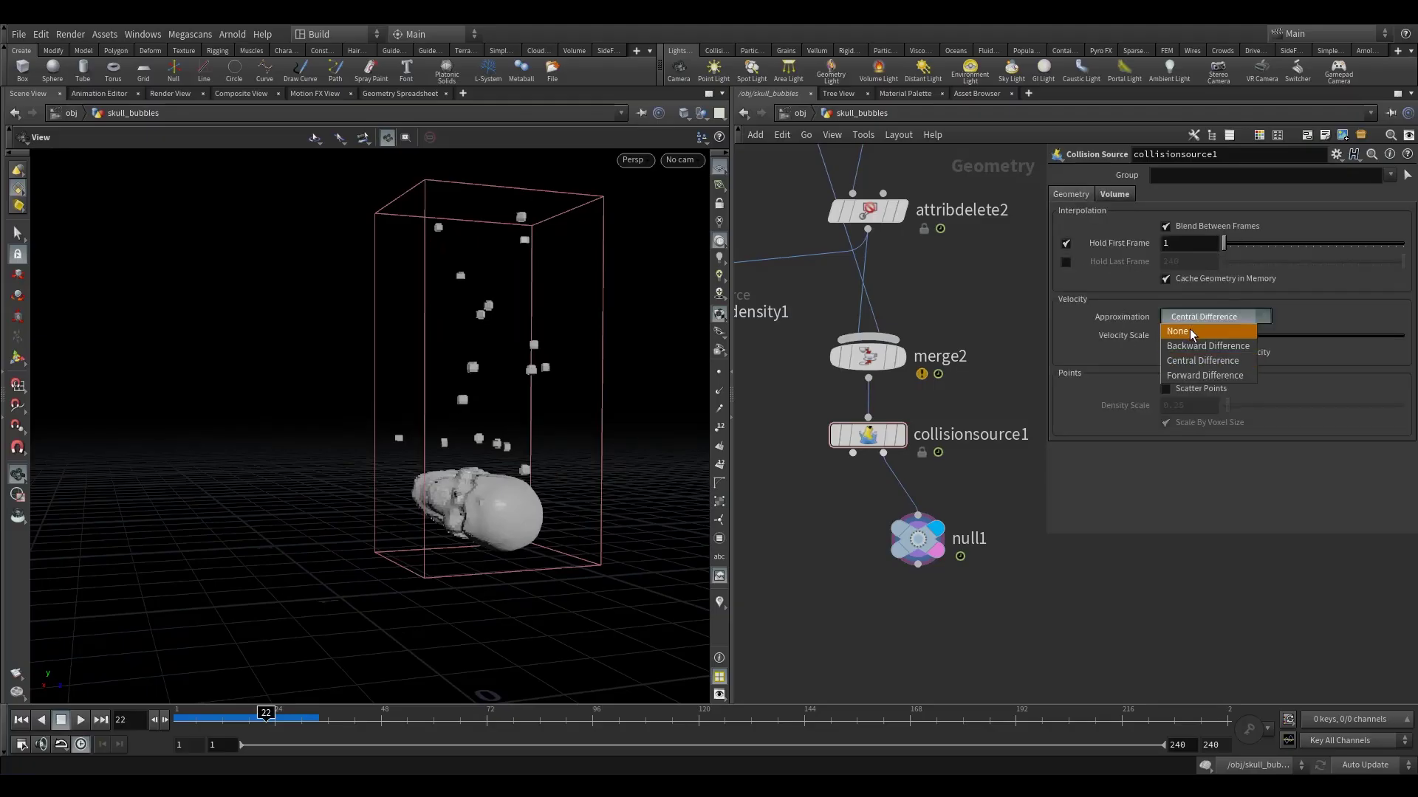
pyautogui.click(1190, 329)
pyautogui.moveTo(547, 441); pyautogui.dragTo(537, 469)
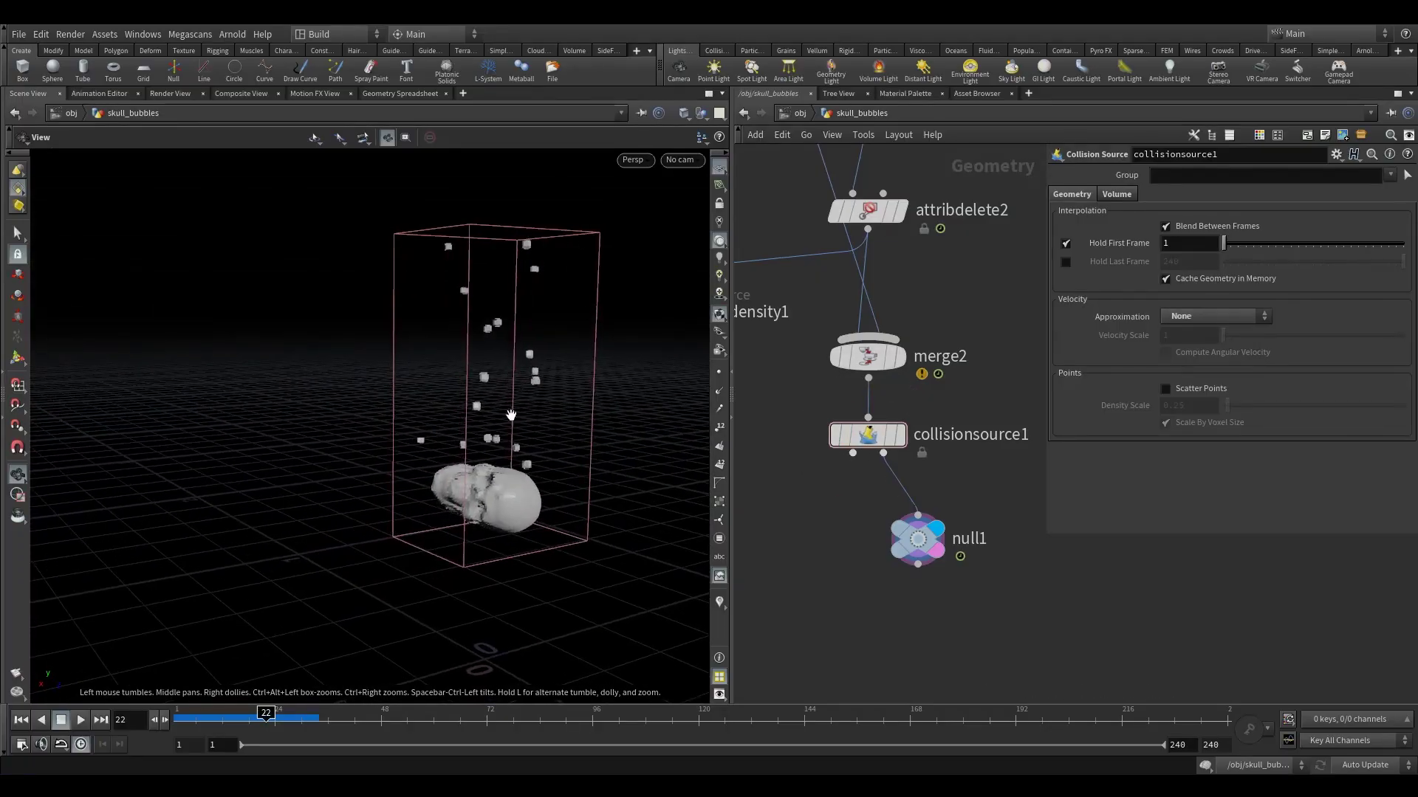
# - Move pyrosolver1 further down below rasterize to make room for the collision input
pyautogui.scroll(-3, 800, 510)
pyautogui.moveTo(800, 510); pyautogui.dragTo(917, 387, button='middle')
pyautogui.scroll(-1, 816, 422)
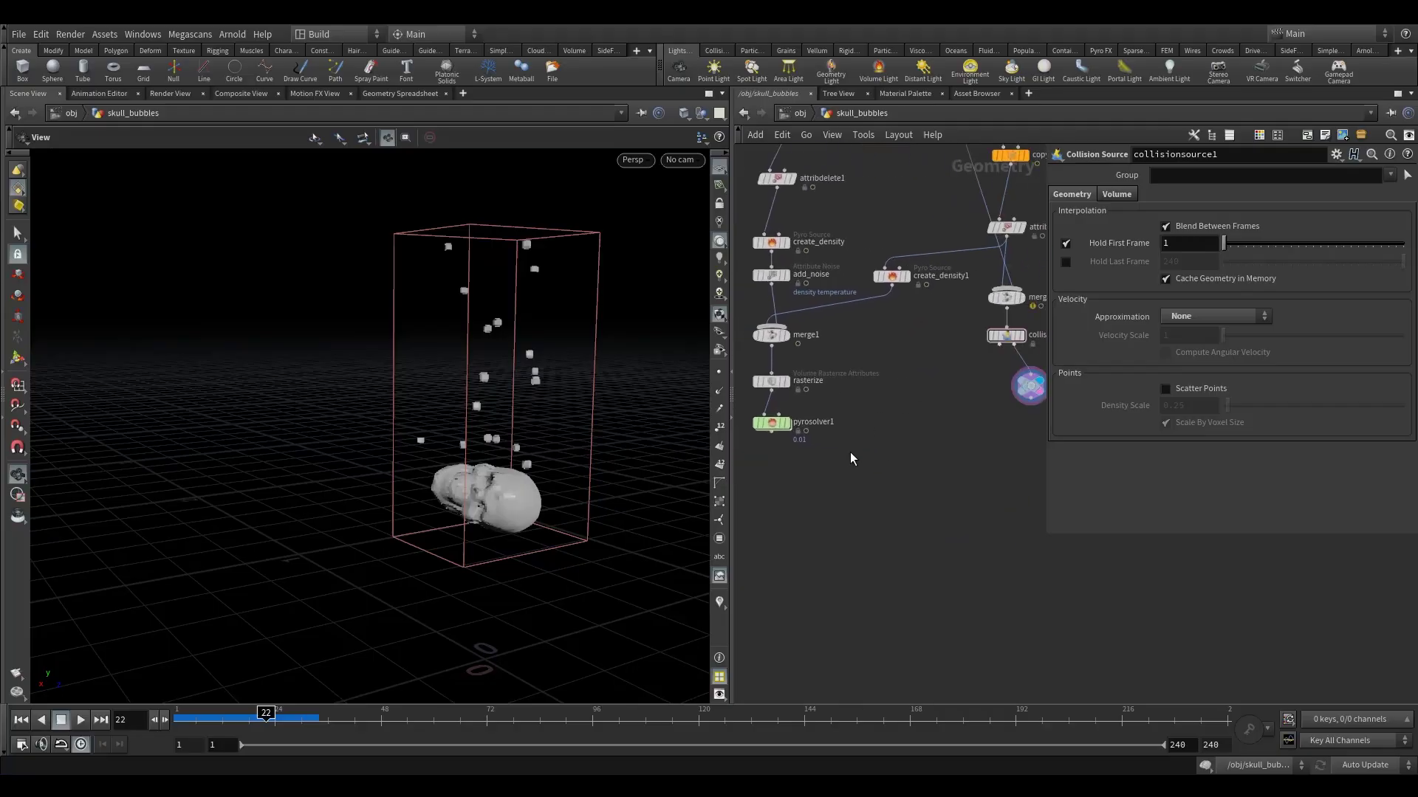
pyautogui.click(768, 381)
pyautogui.click(777, 427)
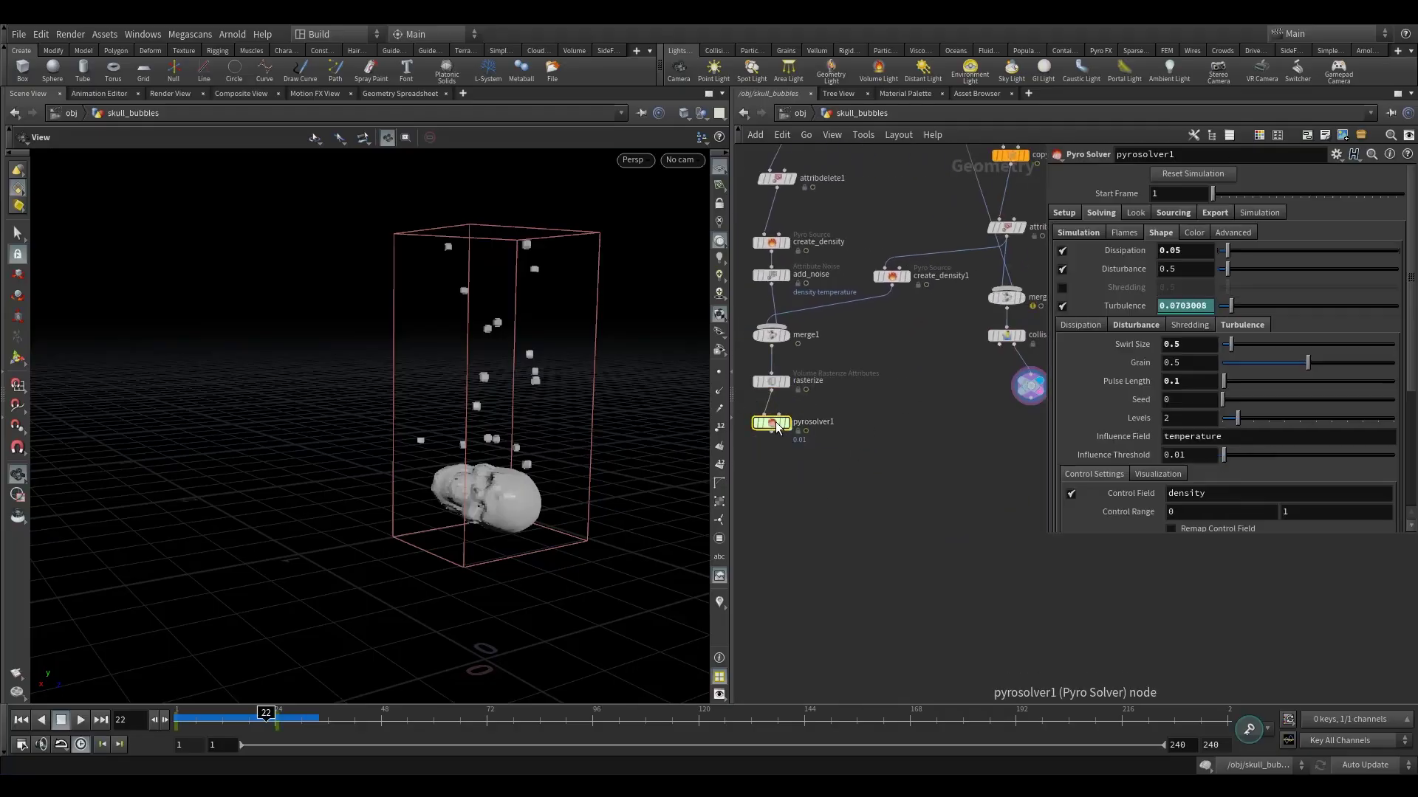
pyautogui.moveTo(776, 427); pyautogui.dragTo(777, 490)
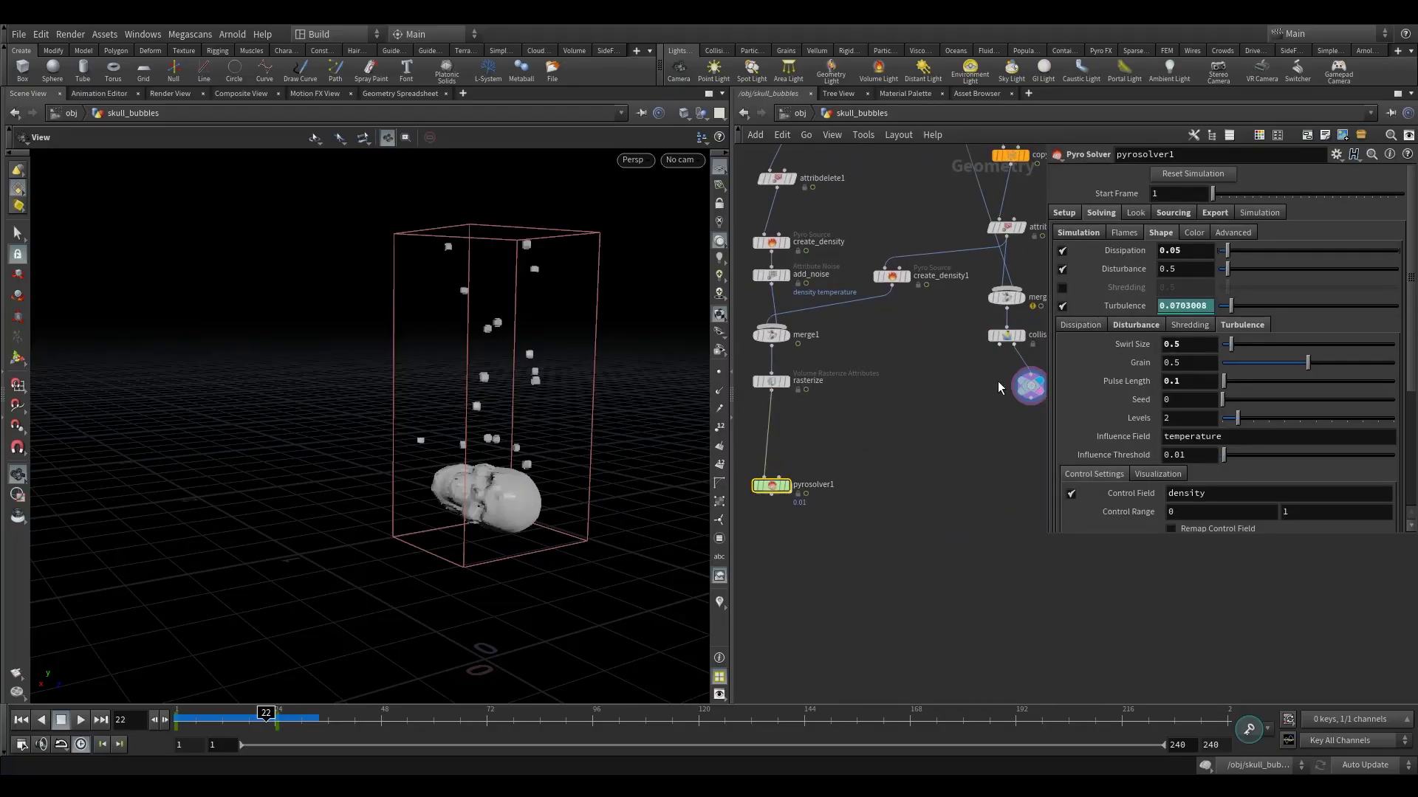
pyautogui.moveTo(986, 348); pyautogui.dragTo(930, 329, button='middle')
pyautogui.moveTo(776, 446); pyautogui.dragTo(862, 443, button='middle')
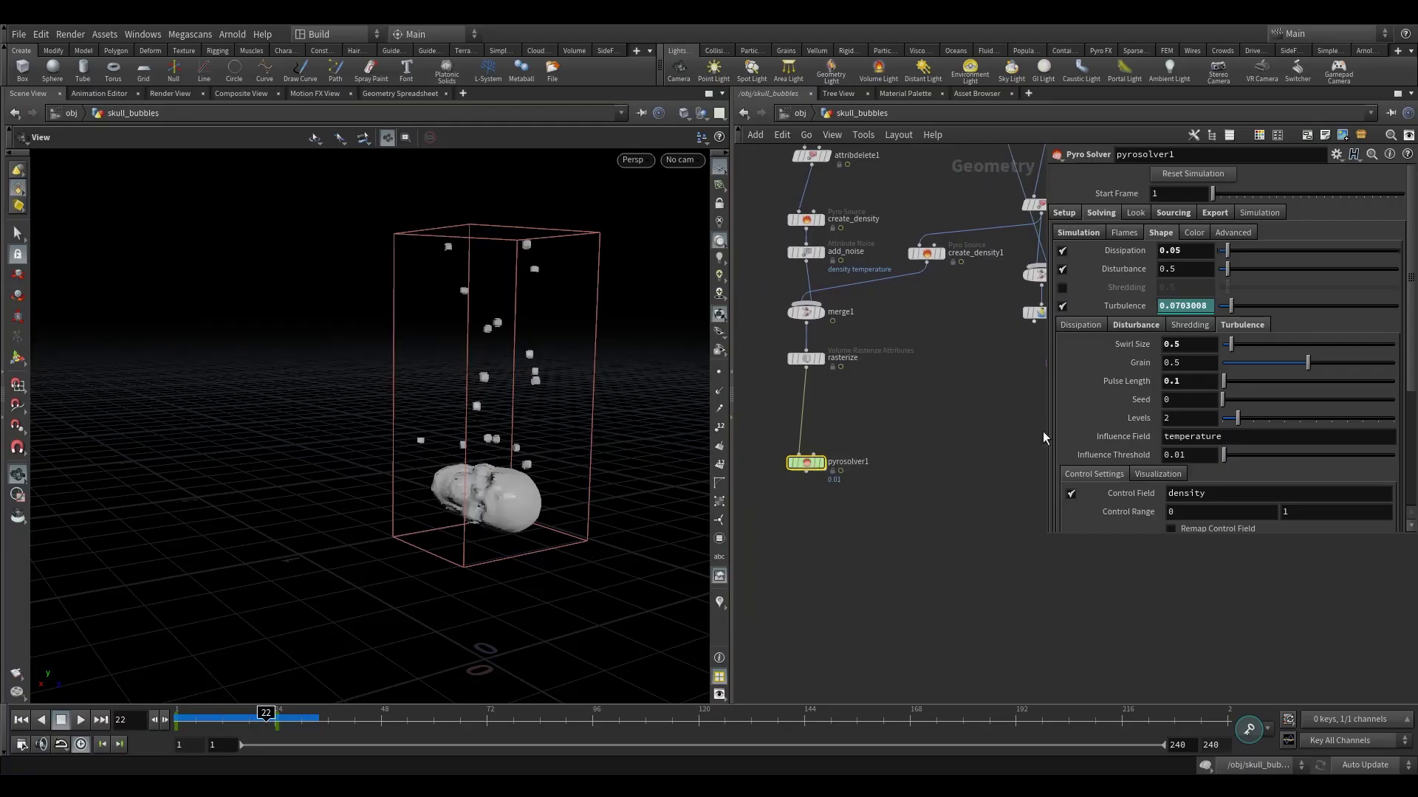
# - Add a Merge node below collisionsource1 and reposition null1 above it
pyautogui.press('Tab')
pyautogui.write('merg')
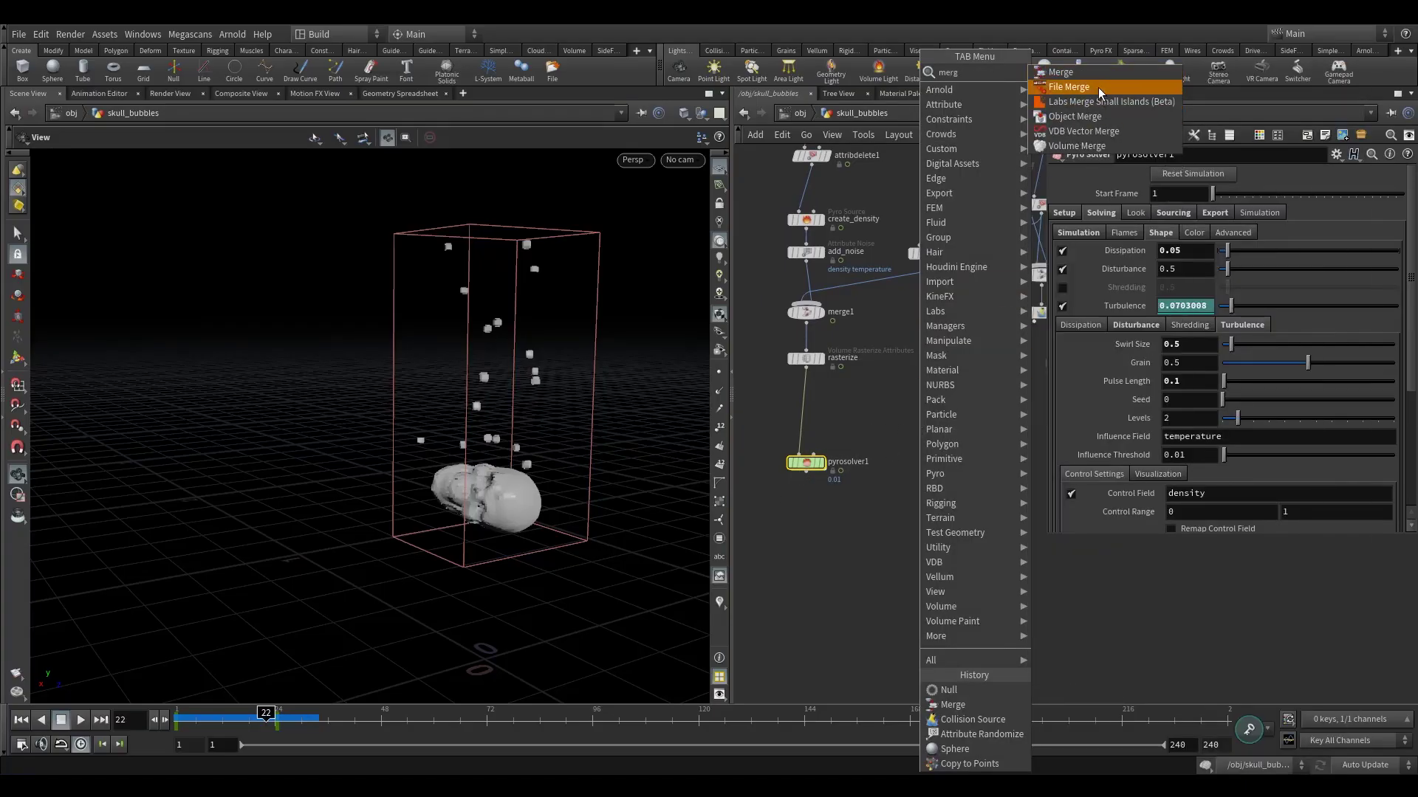
pyautogui.click(1060, 71)
pyautogui.click(1000, 405)
pyautogui.moveTo(1045, 318); pyautogui.dragTo(907, 288, button='middle')
pyautogui.moveTo(934, 330); pyautogui.dragTo(890, 338)
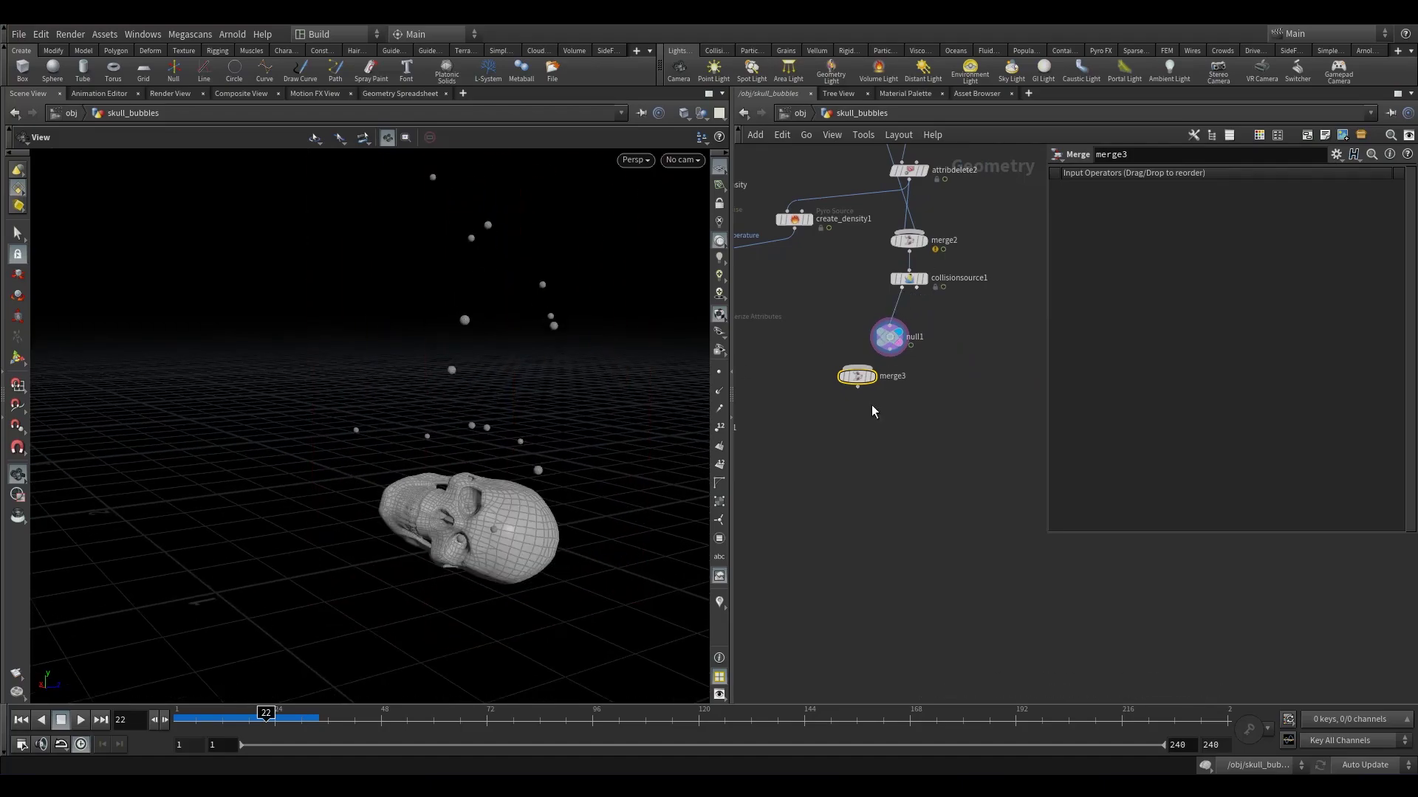
# - Move null1 aside, wire both collisionsource1 outputs into merge3 and display the result
pyautogui.moveTo(894, 336); pyautogui.dragTo(837, 321)
pyautogui.moveTo(902, 288); pyautogui.dragTo(856, 369)
pyautogui.moveTo(916, 288); pyautogui.dragTo(863, 375)
pyautogui.moveTo(794, 411); pyautogui.dragTo(969, 407, button='middle')
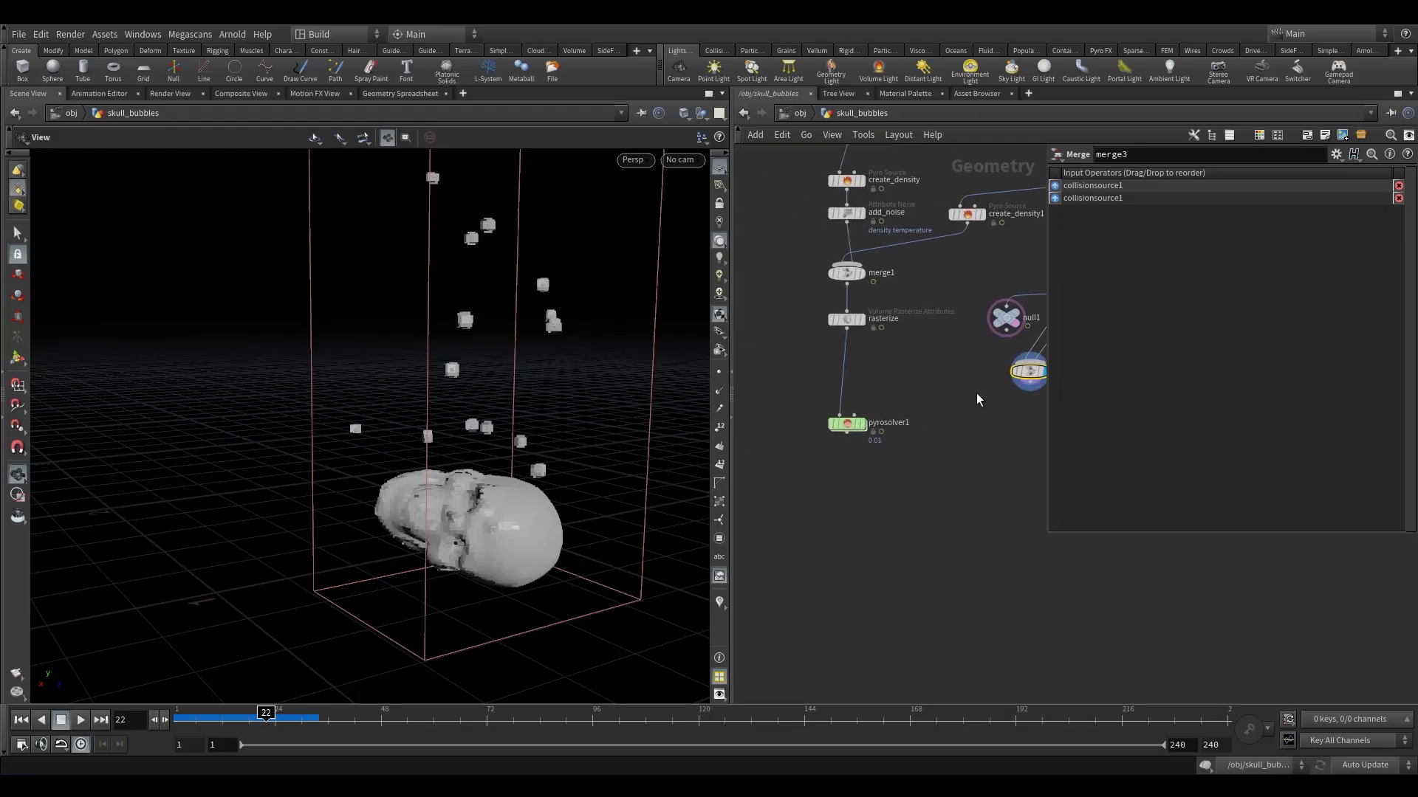
# - Wire merge3 into pyrosolver1's collision input and delete null1
pyautogui.moveTo(1028, 386); pyautogui.dragTo(860, 419)
pyautogui.click(847, 423)
pyautogui.click(997, 325)
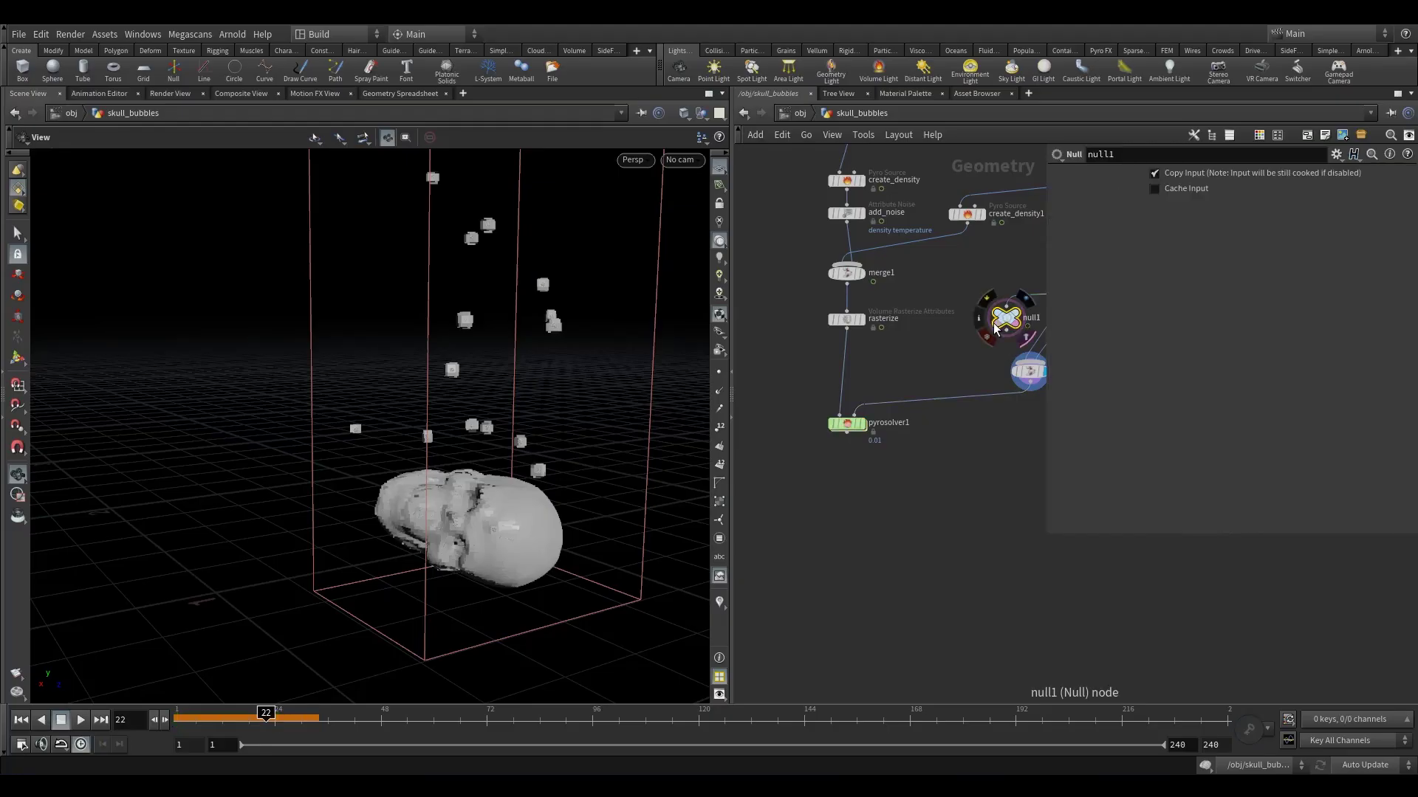
pyautogui.press('Delete')
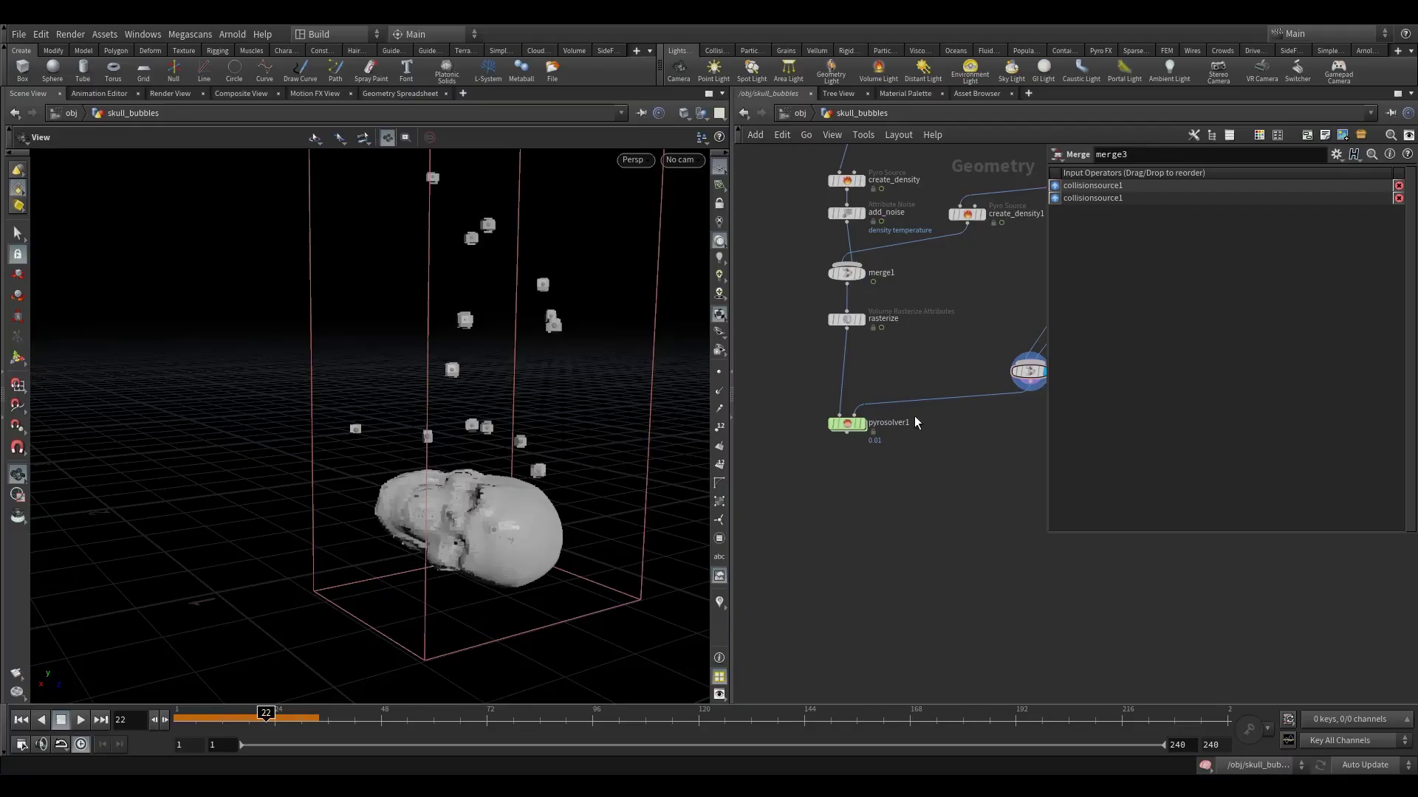
# - Review pyrosolver1's collision setup and copy the Voxel Size parameter from collisionsource1's volume settings
pyautogui.click(847, 424)
pyautogui.moveTo(970, 357); pyautogui.dragTo(922, 340, button='middle')
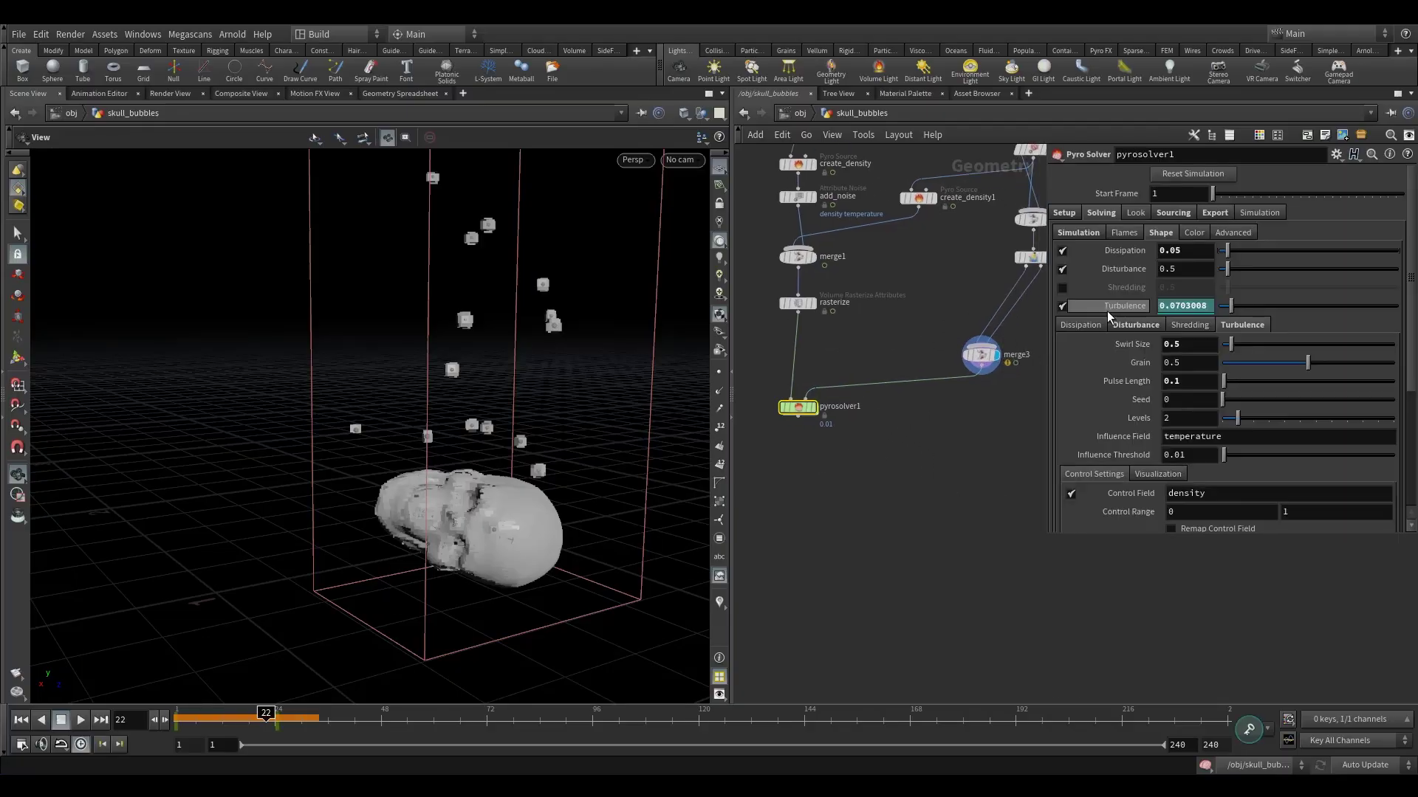
pyautogui.click(1065, 213)
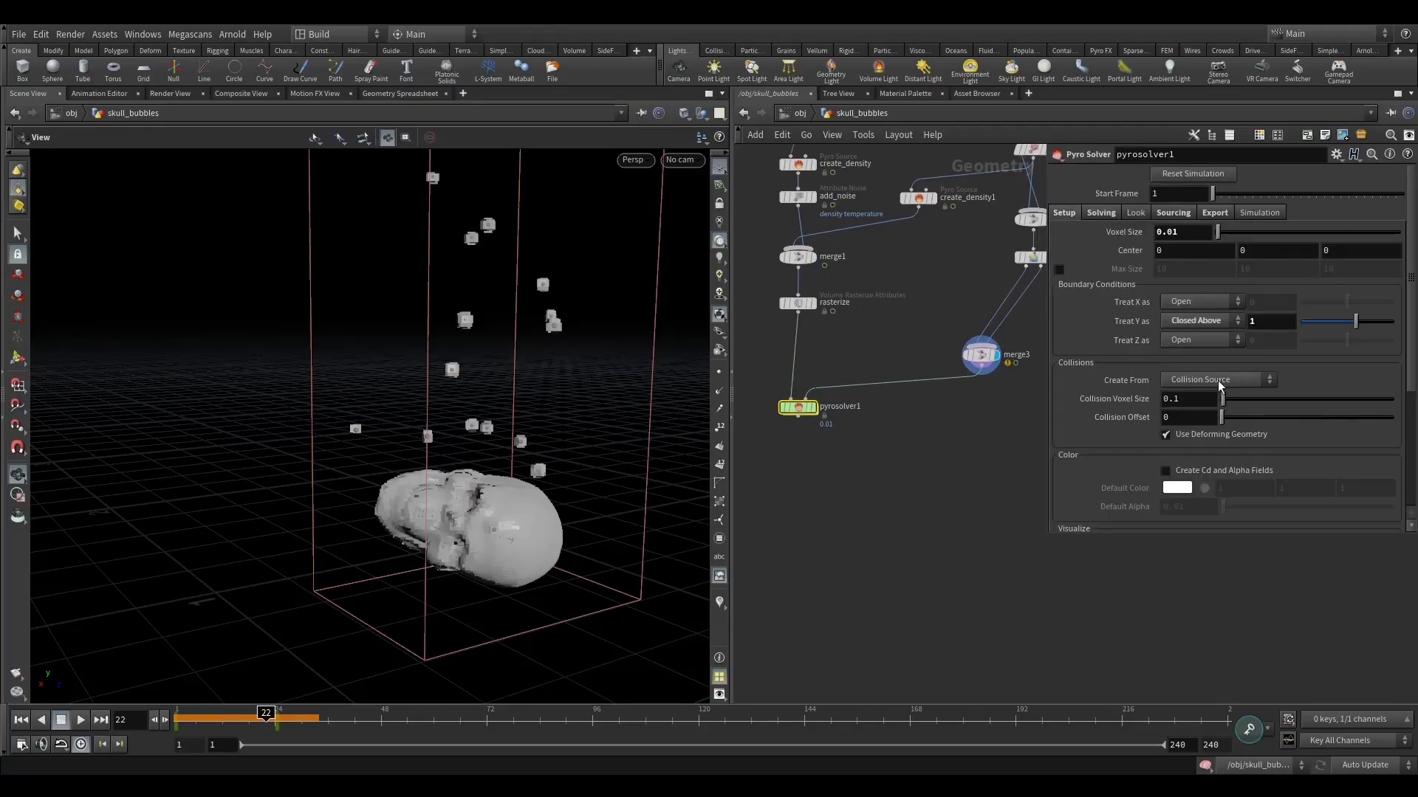
pyautogui.moveTo(935, 309); pyautogui.dragTo(846, 426, button='middle')
pyautogui.click(949, 350)
pyautogui.click(1116, 194)
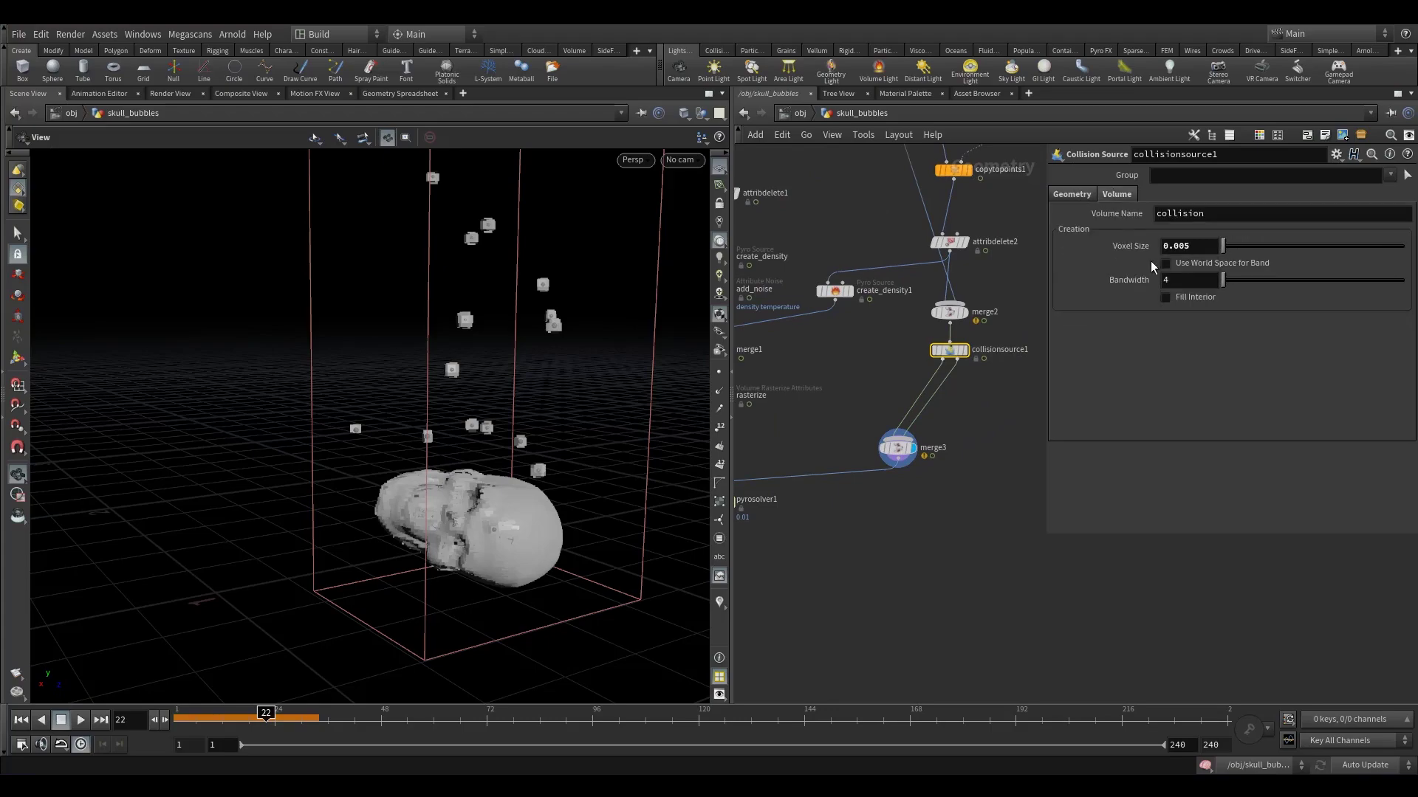
pyautogui.rightClick(1198, 242)
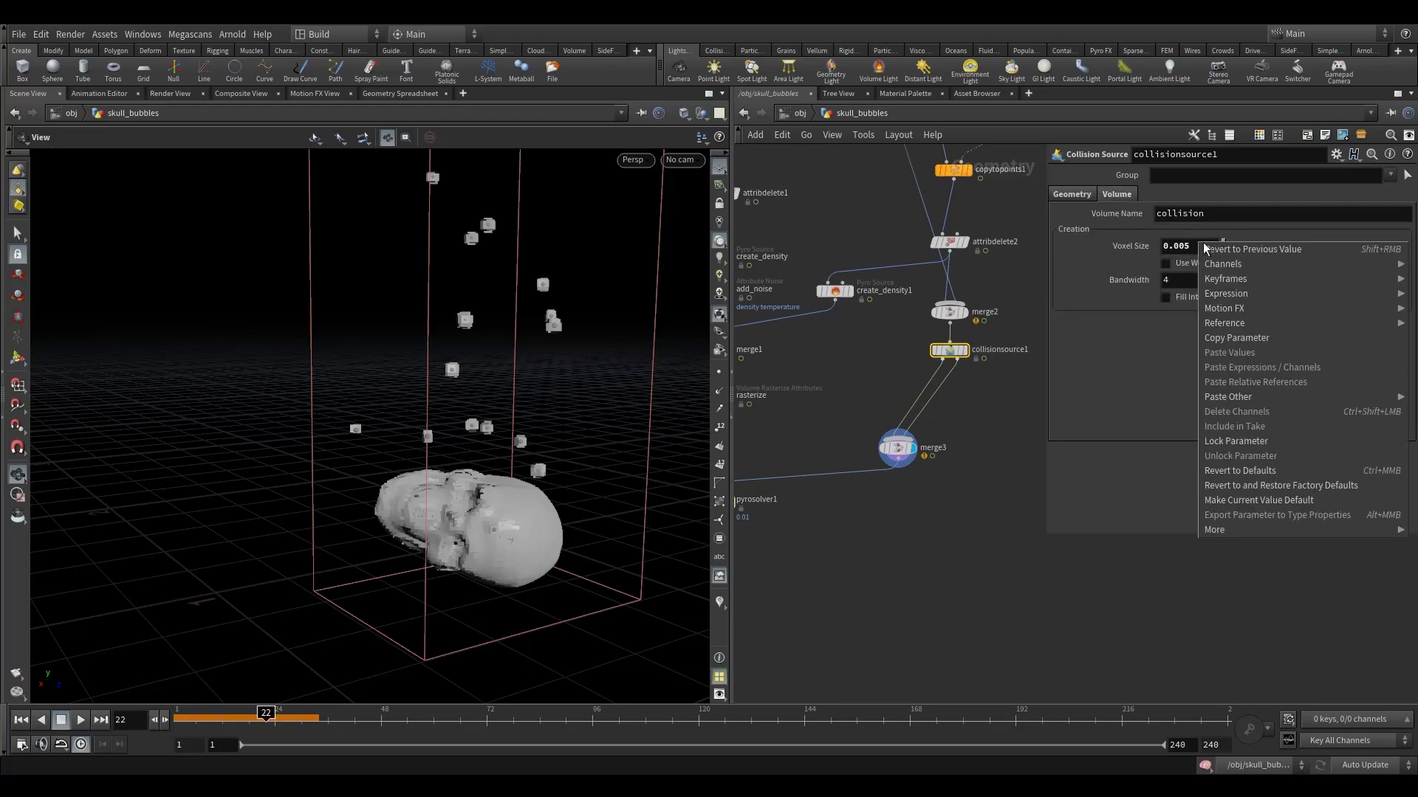
pyautogui.click(1264, 340)
# - Link pyrosolver1's Collision Voxel Size to collisionsource1's Voxel Size by pasting the copied parameter as a relative reference
pyautogui.moveTo(838, 416); pyautogui.dragTo(999, 399, button='middle')
pyautogui.moveTo(821, 460); pyautogui.dragTo(934, 533)
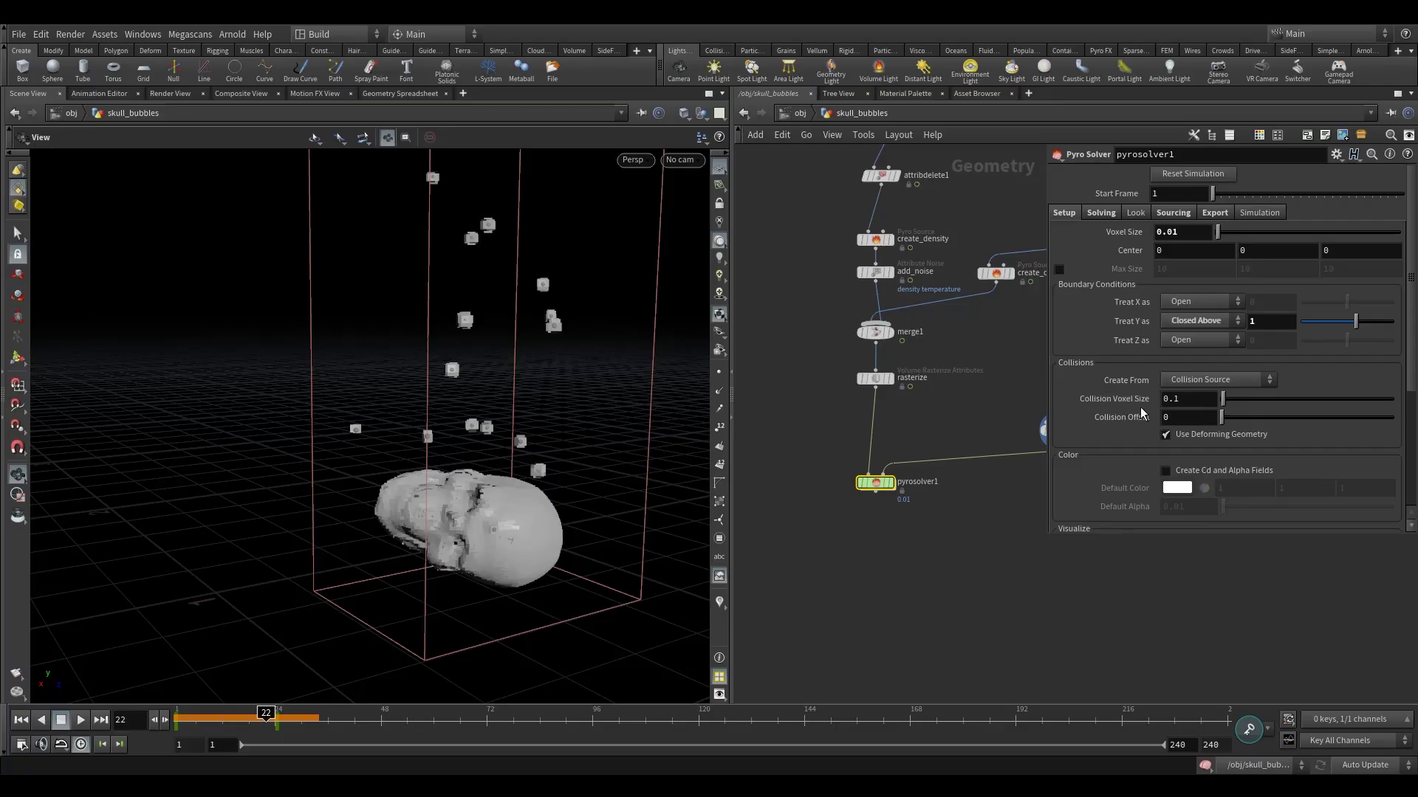
pyautogui.rightClick(1174, 400)
pyautogui.click(1169, 405)
pyautogui.rightClick(1166, 401)
pyautogui.click(1213, 544)
pyautogui.click(1011, 393)
pyautogui.click(1142, 403)
pyautogui.moveTo(1008, 391); pyautogui.dragTo(943, 376, button='middle')
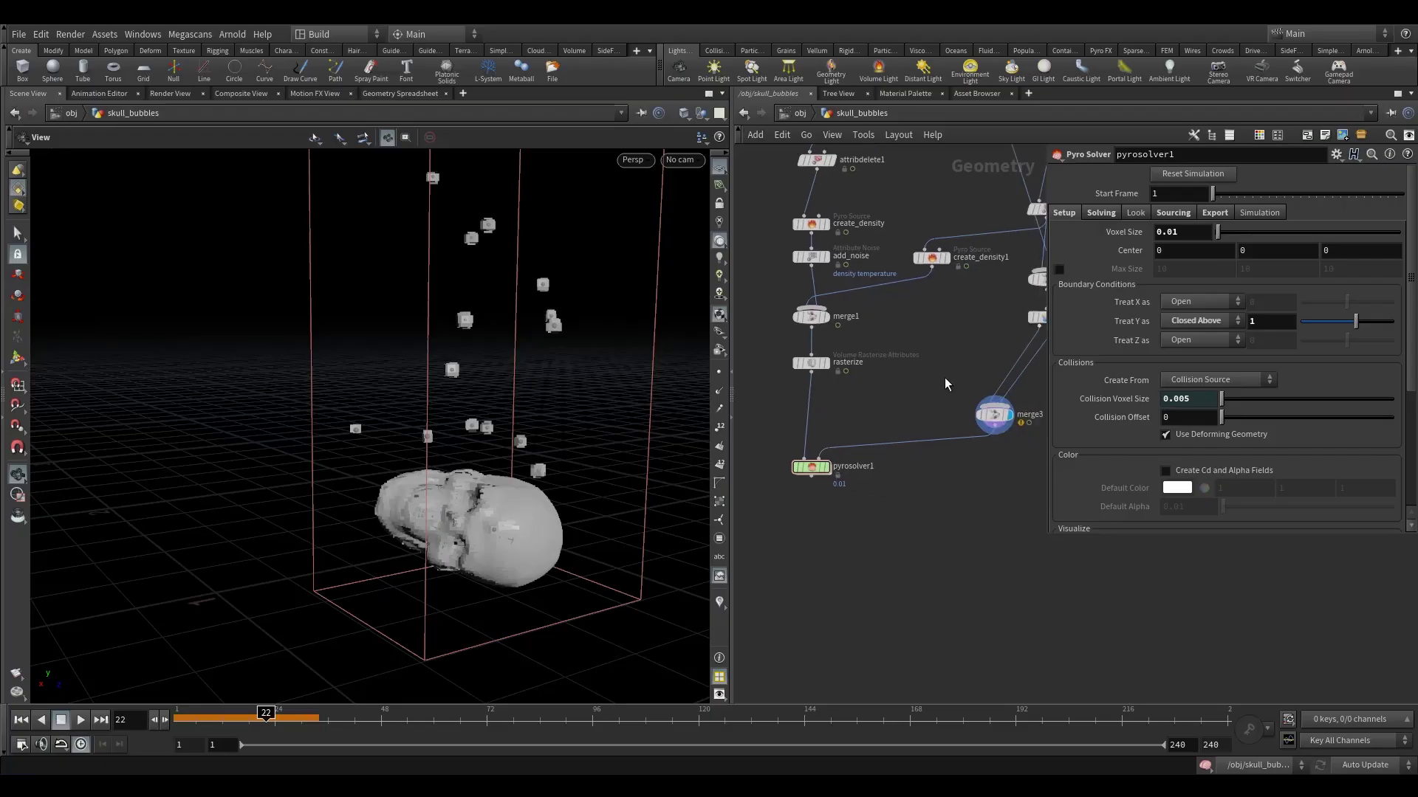
# - Return to frame 1, display pyrosolver1 and play the smoke simulation to check how it collides
pyautogui.moveTo(257, 719); pyautogui.dragTo(175, 718)
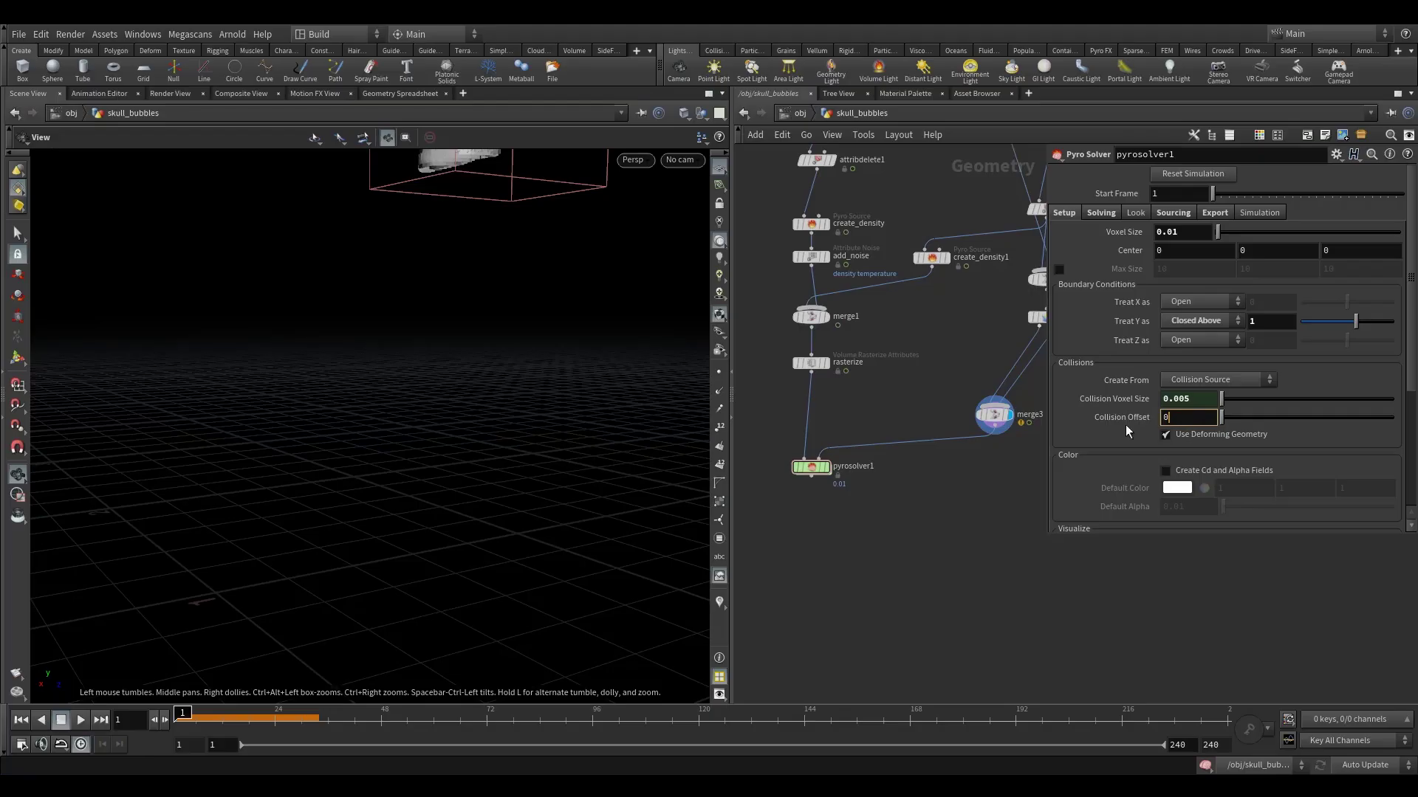
pyautogui.click(829, 466)
pyautogui.moveTo(874, 427); pyautogui.dragTo(763, 493)
pyautogui.moveTo(473, 405); pyautogui.dragTo(380, 477)
pyautogui.click(80, 720)
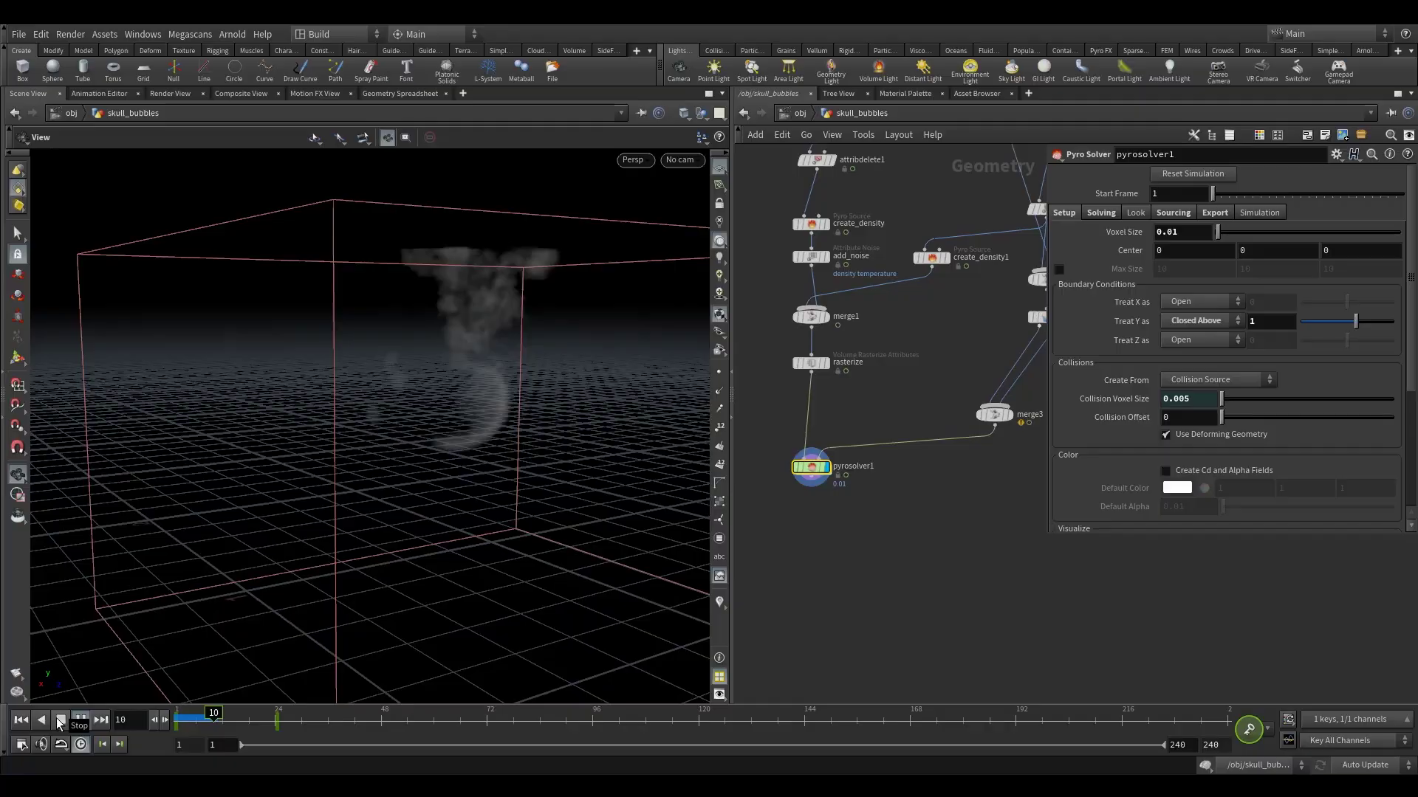
pyautogui.click(61, 722)
pyautogui.moveTo(462, 500); pyautogui.dragTo(487, 325)
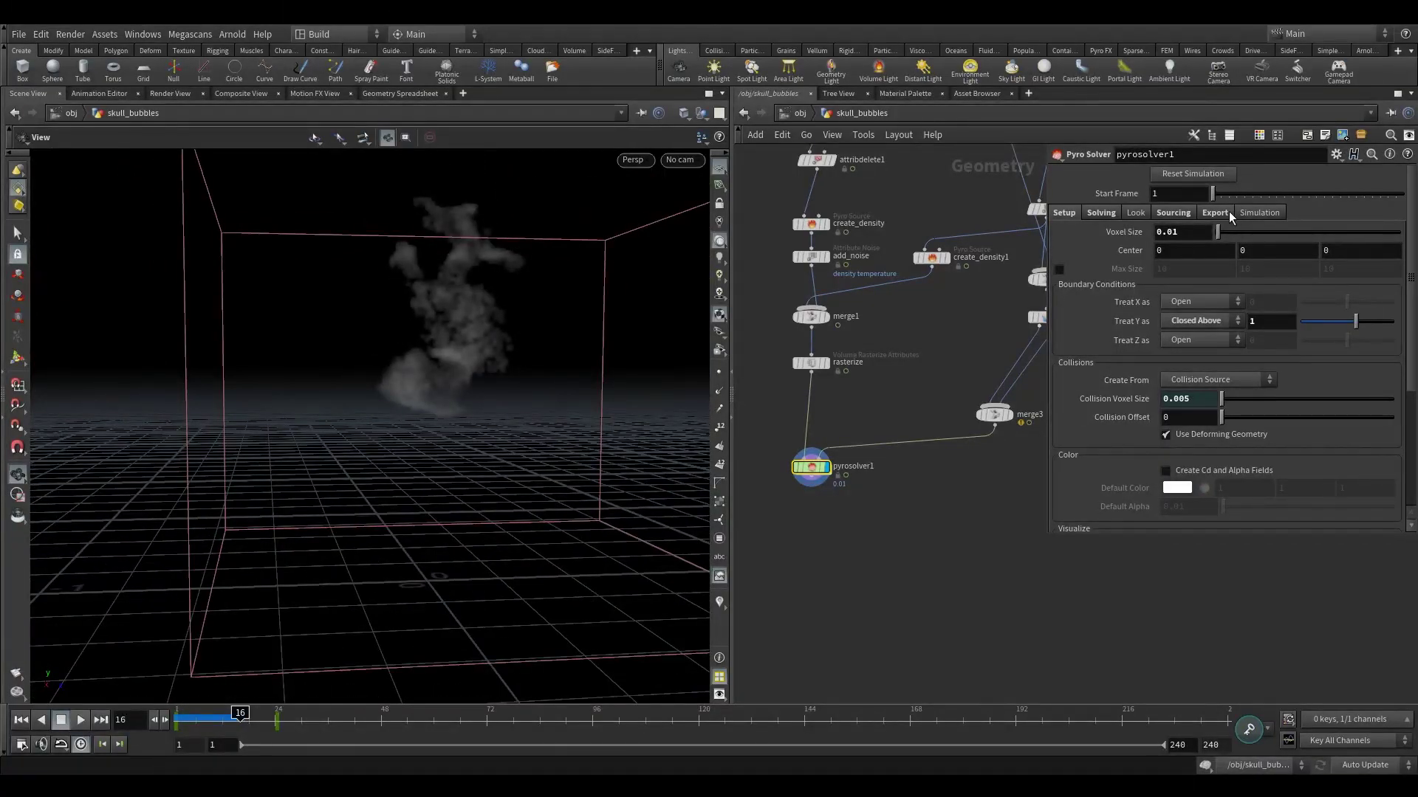
# - Enable the viewport visualizers and replay the simulation from the first frame to inspect the velocity field
pyautogui.click(721, 598)
pyautogui.moveTo(487, 502); pyautogui.dragTo(588, 462)
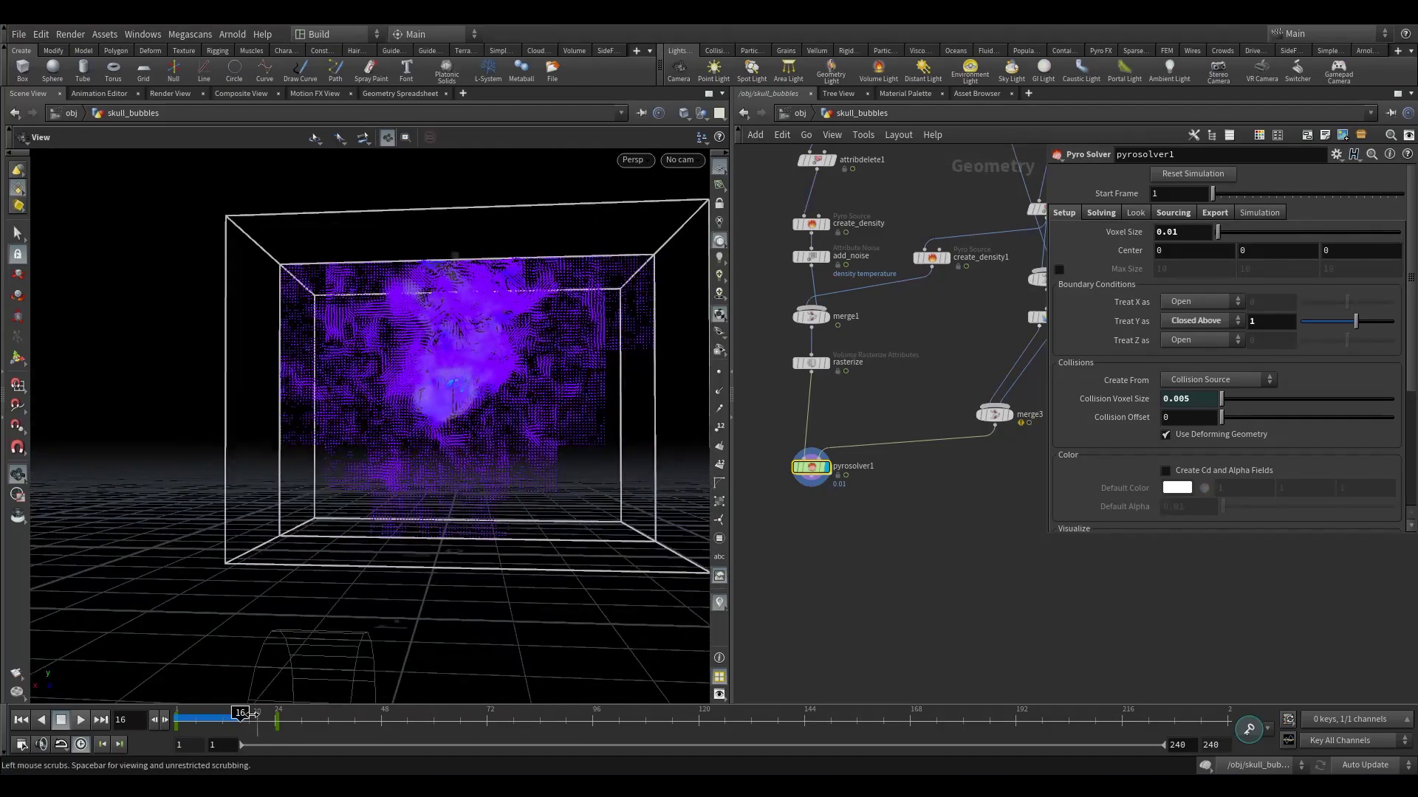
pyautogui.moveTo(265, 714); pyautogui.dragTo(146, 713)
pyautogui.click(81, 720)
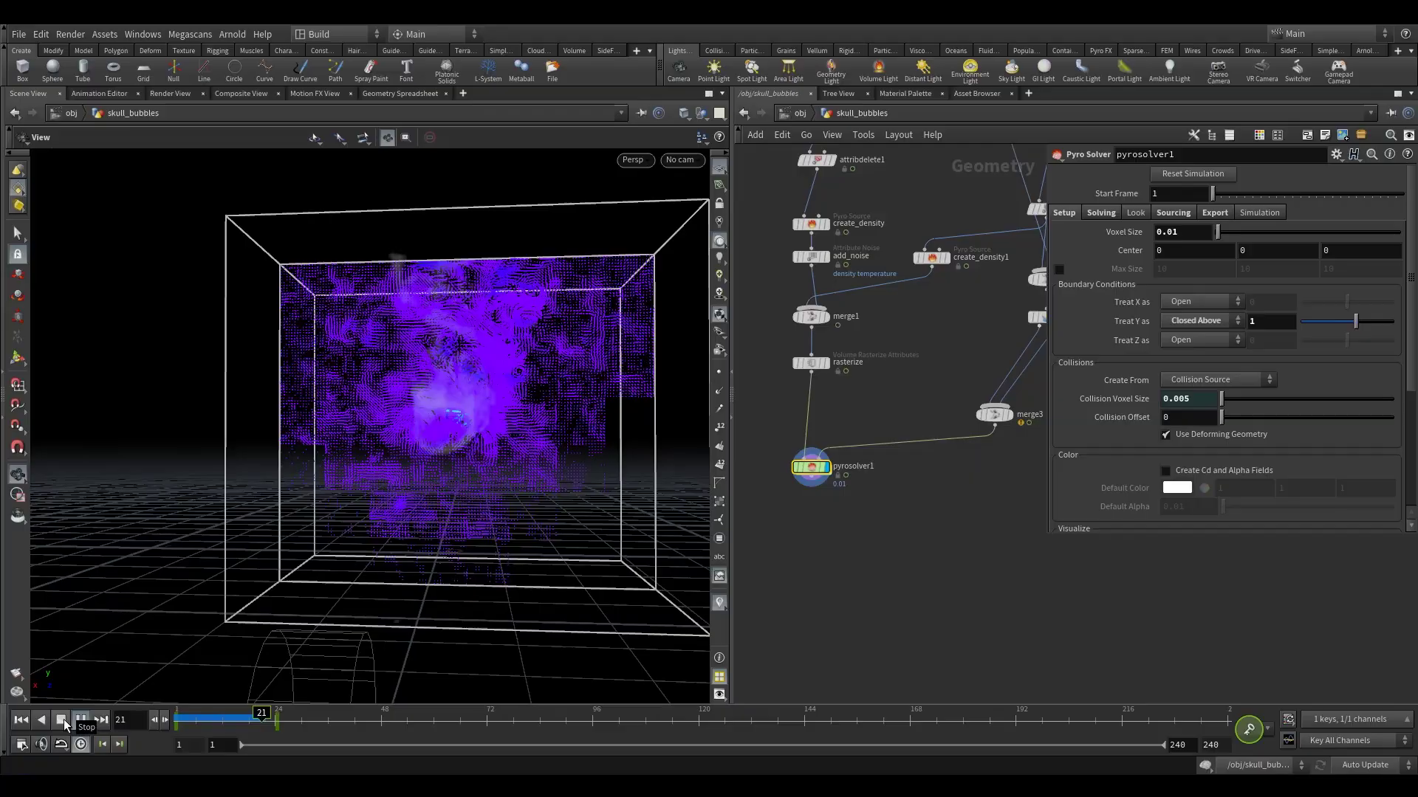
pyautogui.click(62, 720)
pyautogui.moveTo(424, 379); pyautogui.dragTo(620, 415)
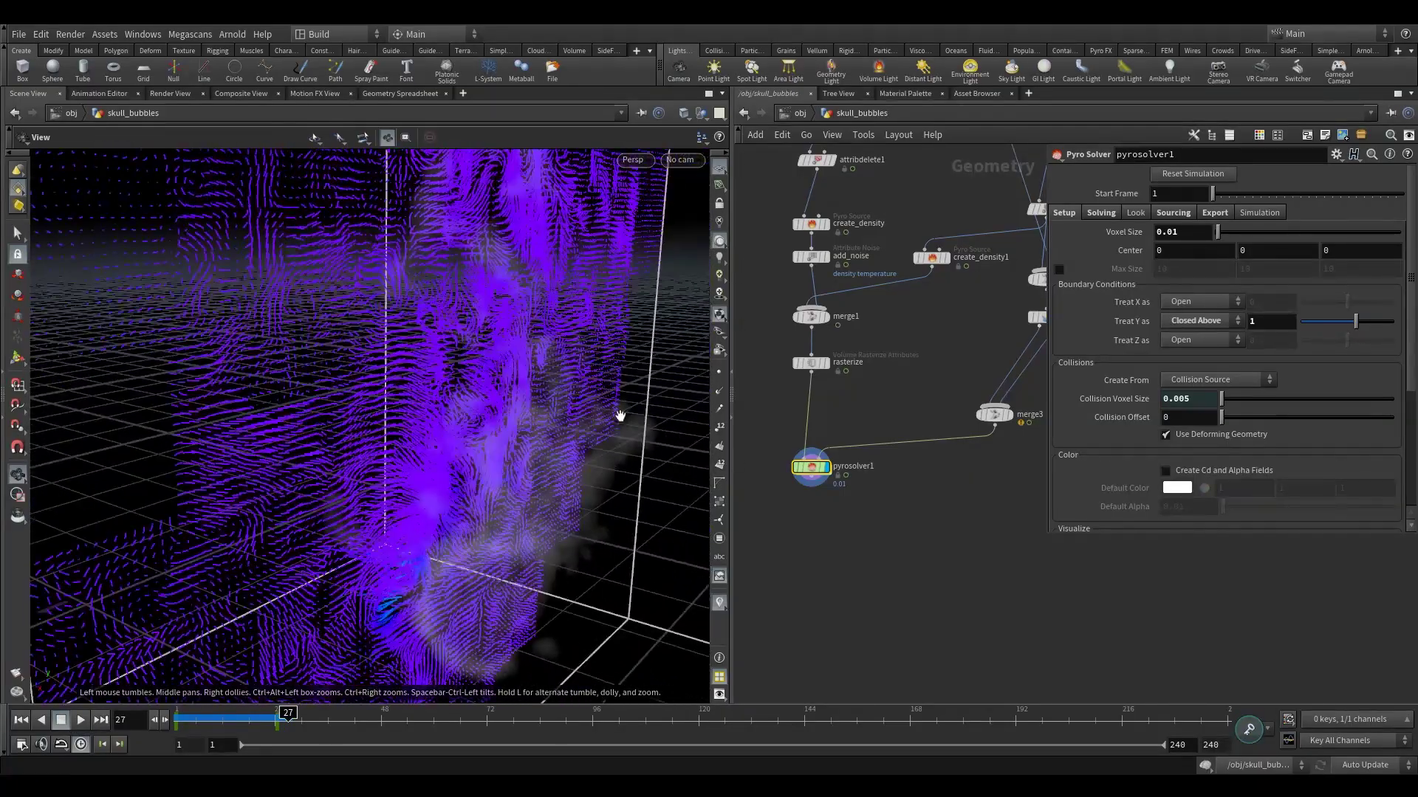
# - Set the Volume Velocity visualizer's slice Offset to 0.391, inspecting the velocity trails around the smoke source
pyautogui.click(719, 603)
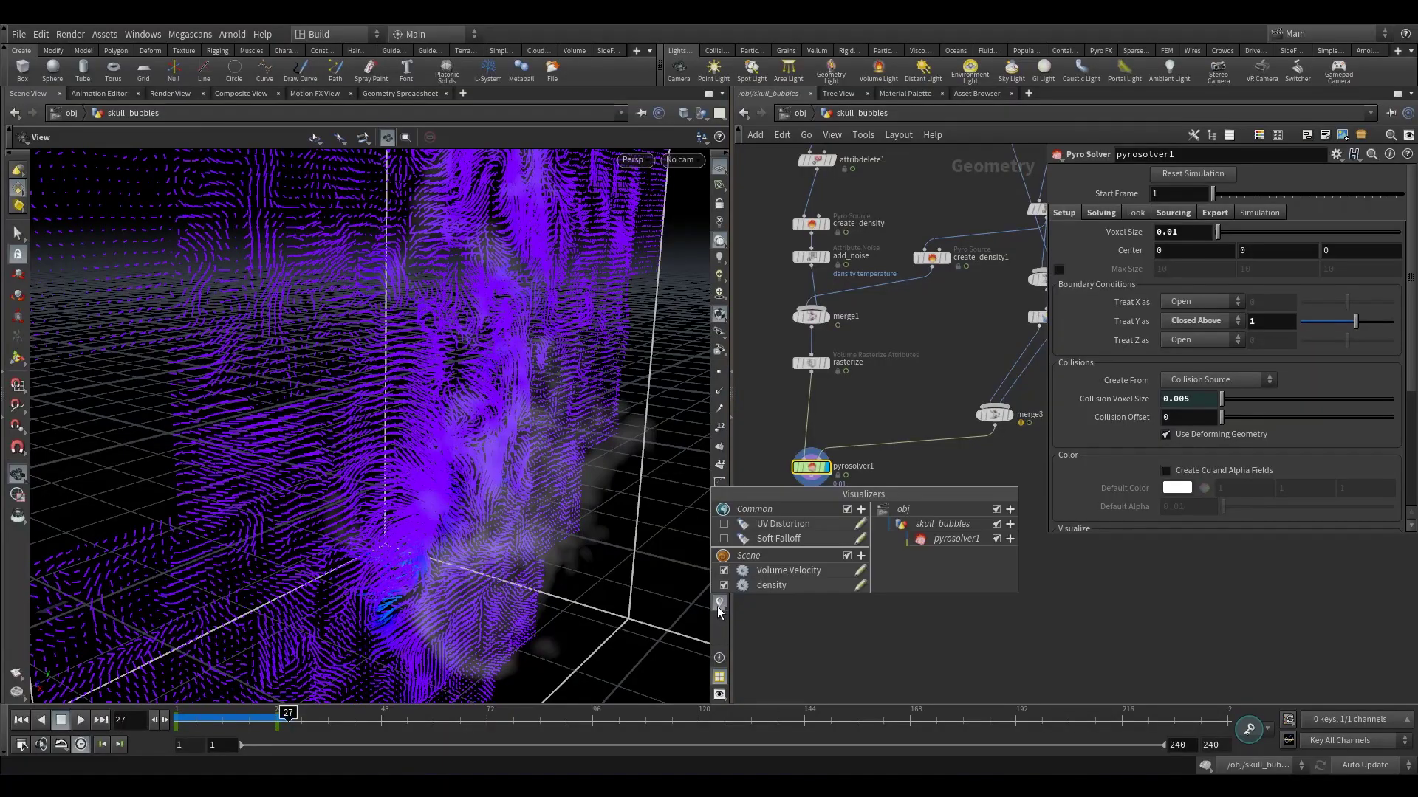
pyautogui.click(861, 575)
pyautogui.moveTo(867, 355); pyautogui.dragTo(1025, 129)
pyautogui.moveTo(1105, 345); pyautogui.dragTo(1122, 346)
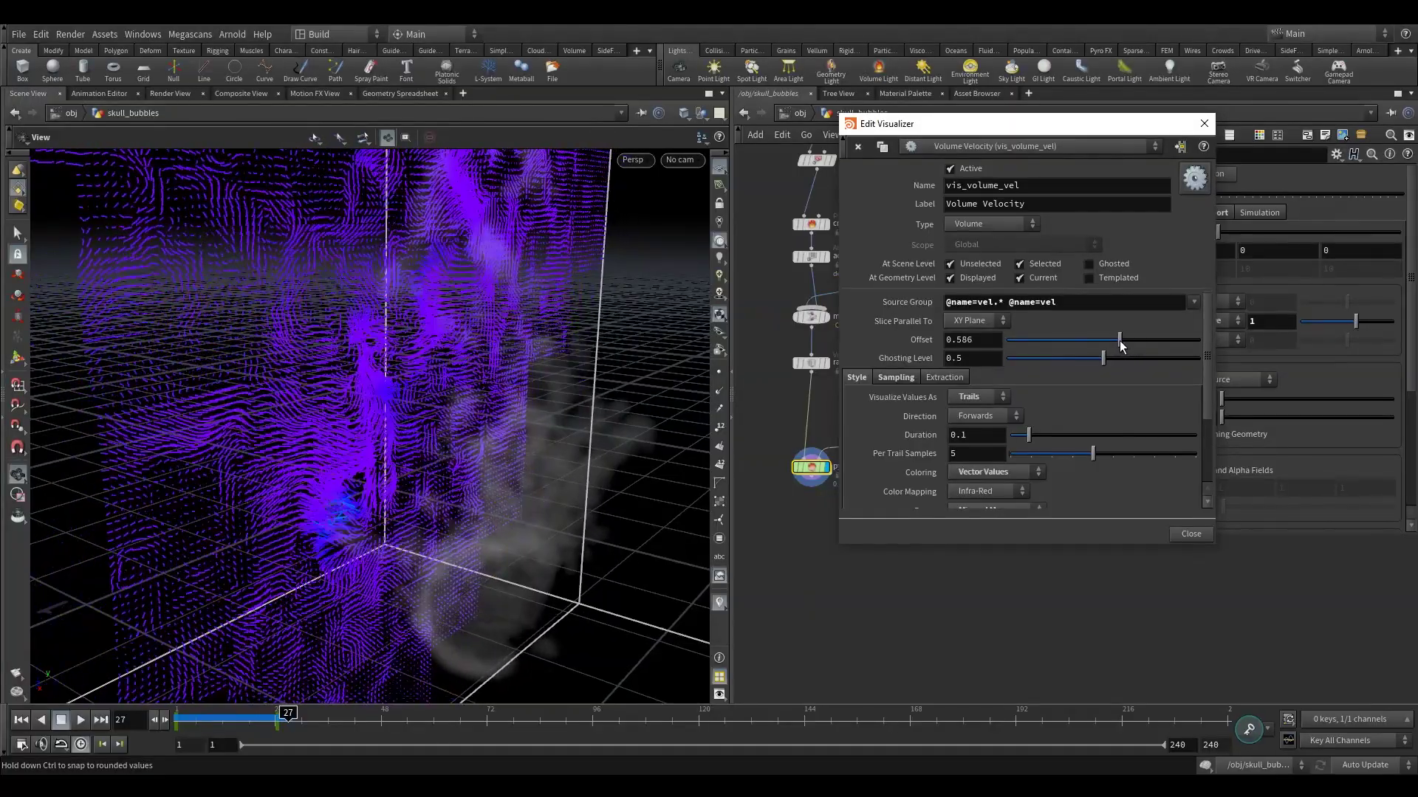
pyautogui.moveTo(359, 521); pyautogui.dragTo(380, 297)
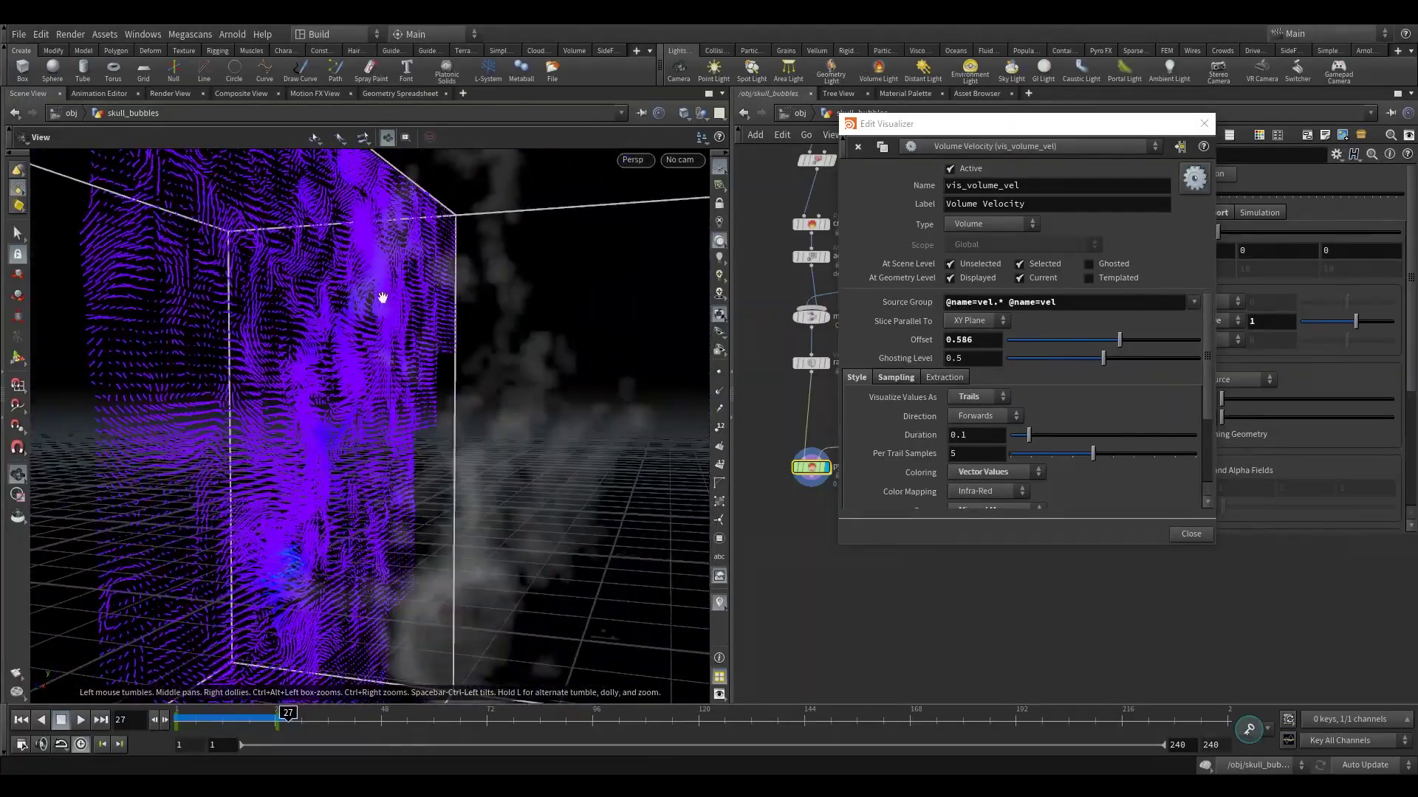
pyautogui.moveTo(1121, 342); pyautogui.dragTo(1082, 339)
pyautogui.moveTo(500, 468)
pyautogui.mouseDown()
pyautogui.moveTo(481, 468)
pyautogui.moveTo(497, 443)
pyautogui.mouseUp()
pyautogui.moveTo(497, 444); pyautogui.dragTo(398, 397, button='middle')
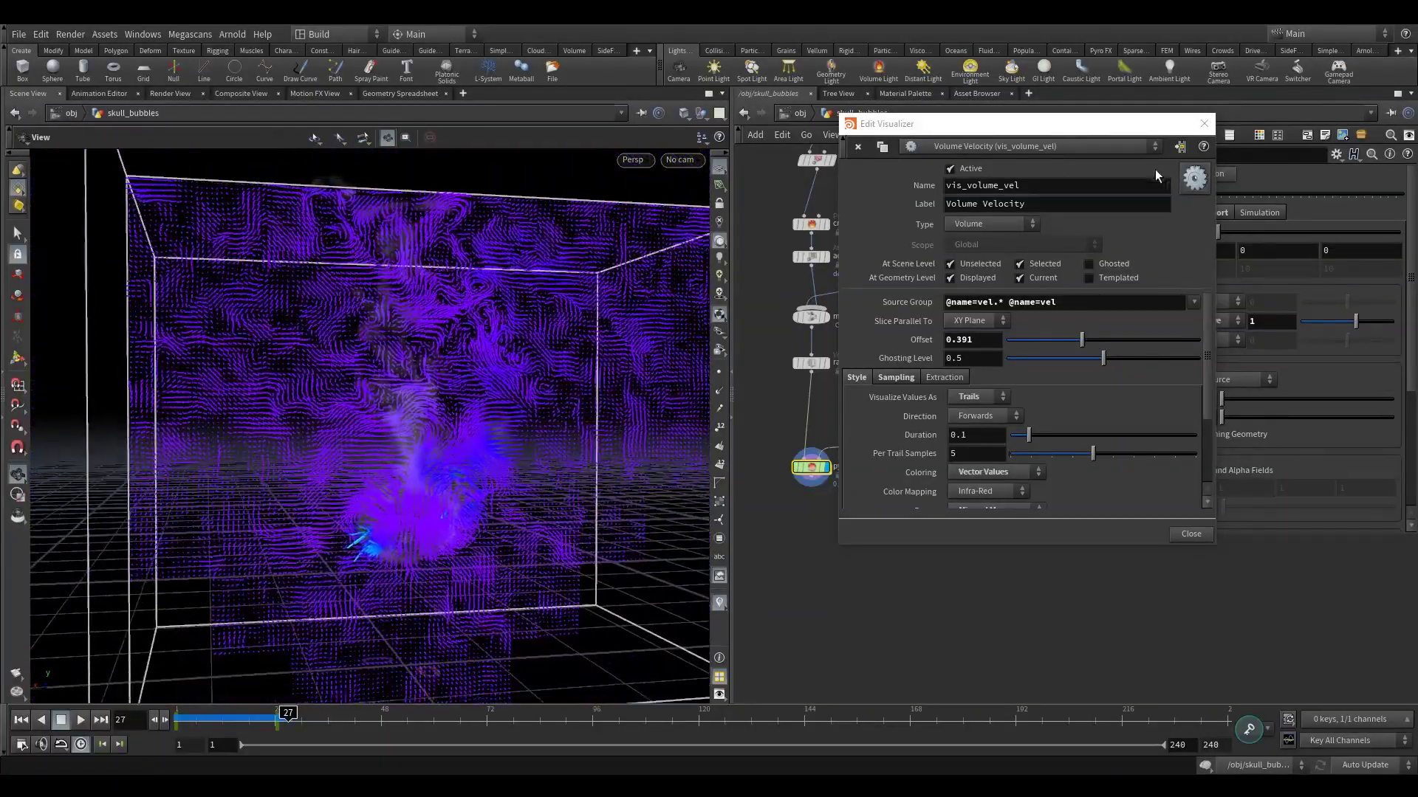
pyautogui.click(1204, 123)
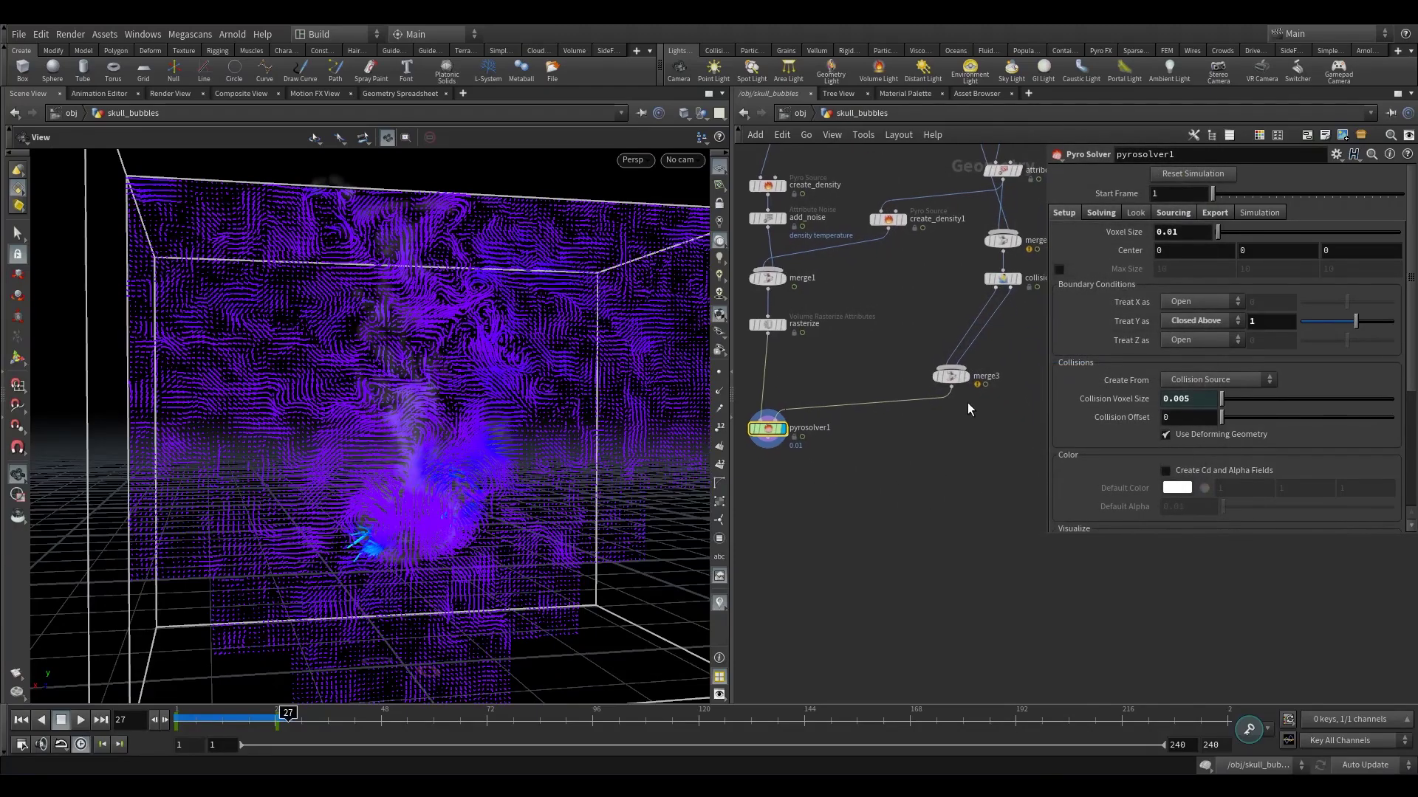
pyautogui.scroll(-3, 912, 385)
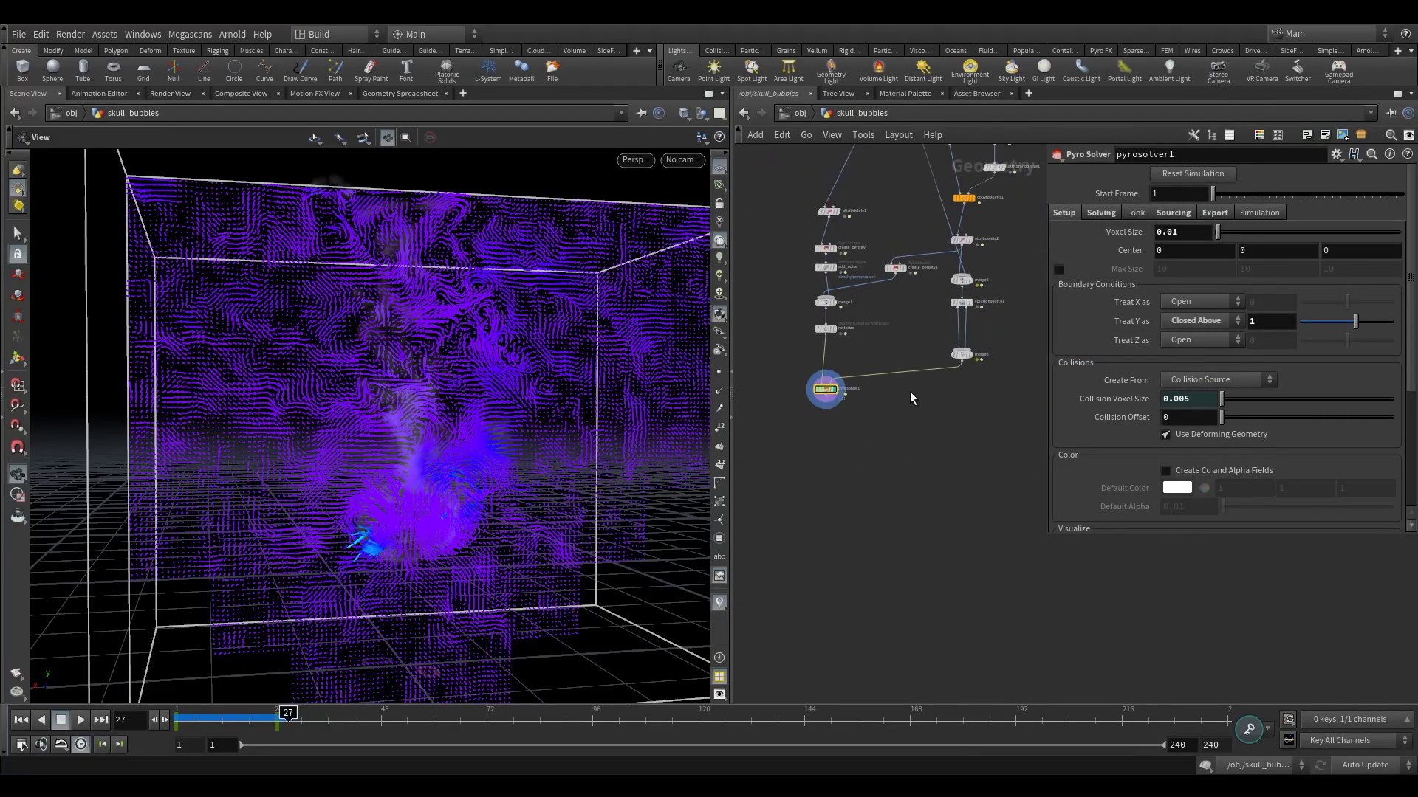
pyautogui.moveTo(984, 478); pyautogui.dragTo(908, 516, button='middle')
pyautogui.scroll(-3, 906, 515)
pyautogui.scroll(4, 903, 501)
pyautogui.scroll(-4, 901, 498)
pyautogui.moveTo(864, 423); pyautogui.dragTo(888, 372, button='middle')
pyautogui.moveTo(517, 468); pyautogui.dragTo(511, 482)
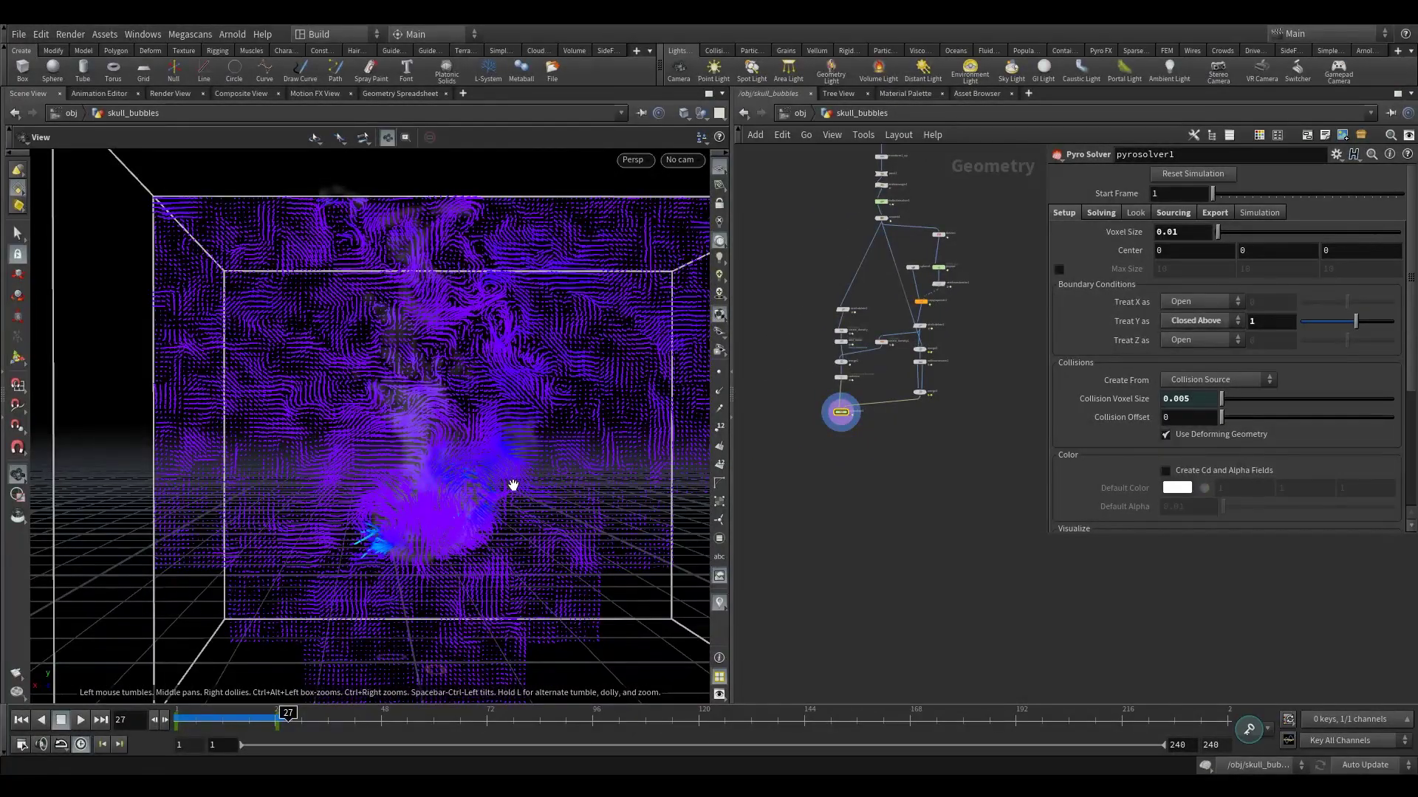